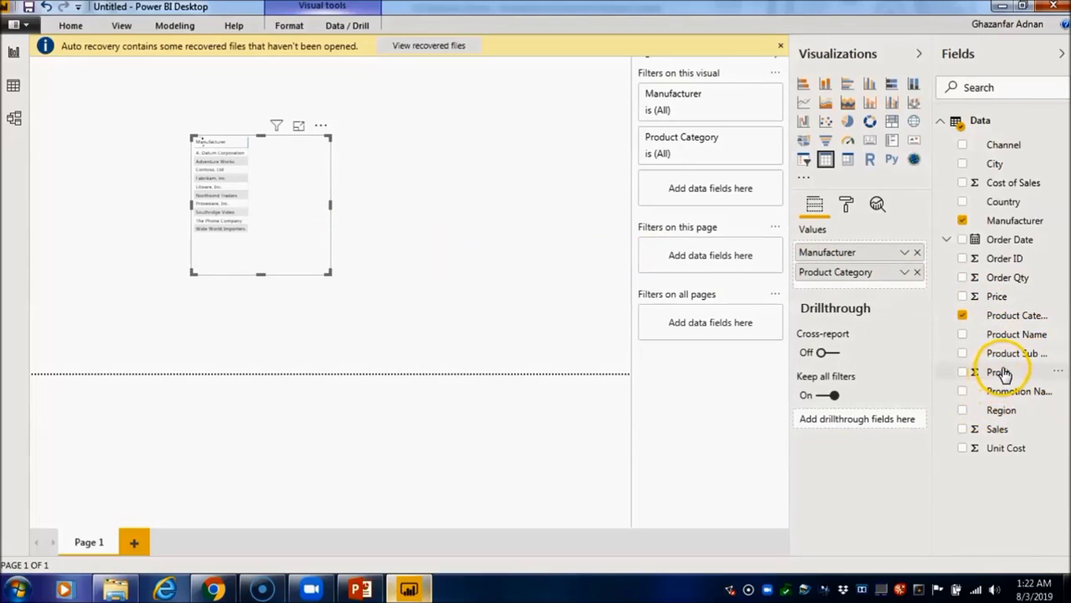
# Add the Profit field to the table of manufacturers and product categories, and slightly adjust the table's size.
pyautogui.moveTo(1006, 375); pyautogui.dragTo(263, 191)
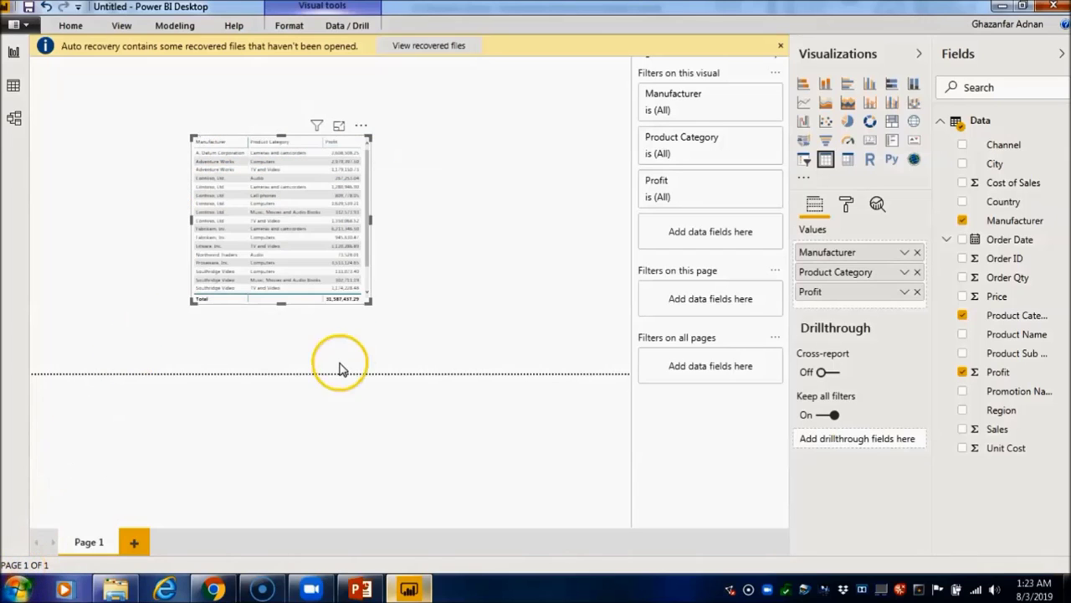
pyautogui.moveTo(368, 302)
pyautogui.mouseDown()
pyautogui.moveTo(510, 318)
pyautogui.moveTo(433, 342)
pyautogui.moveTo(373, 293)
pyautogui.mouseUp()
pyautogui.moveTo(376, 241); pyautogui.dragTo(371, 215)
# Set the text size of the table's values to 18 pt.
pyautogui.click(845, 205)
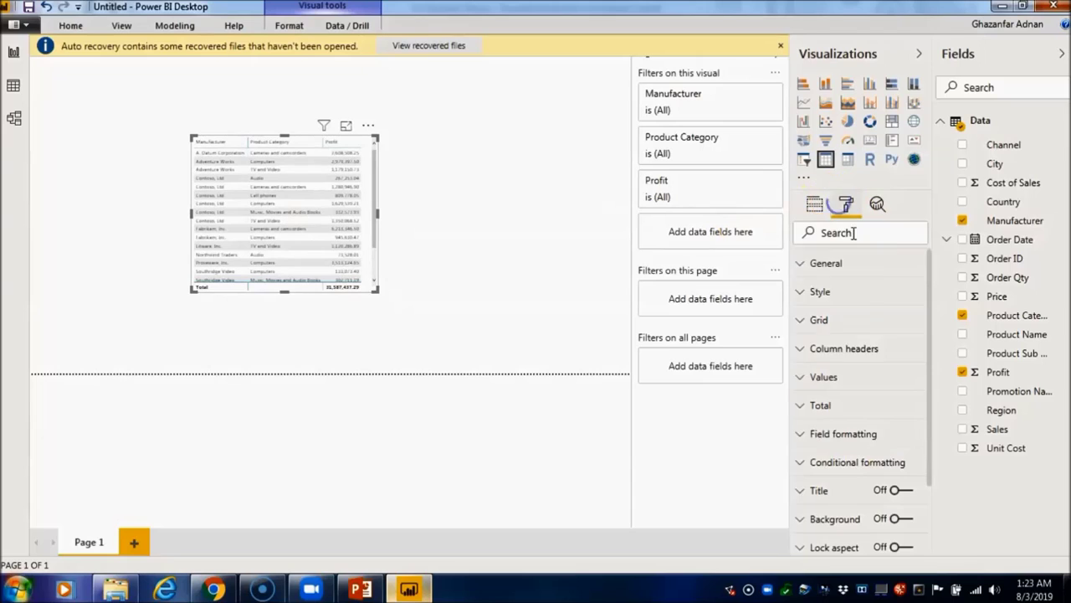
pyautogui.click(830, 379)
pyautogui.scroll(-4, 828, 444)
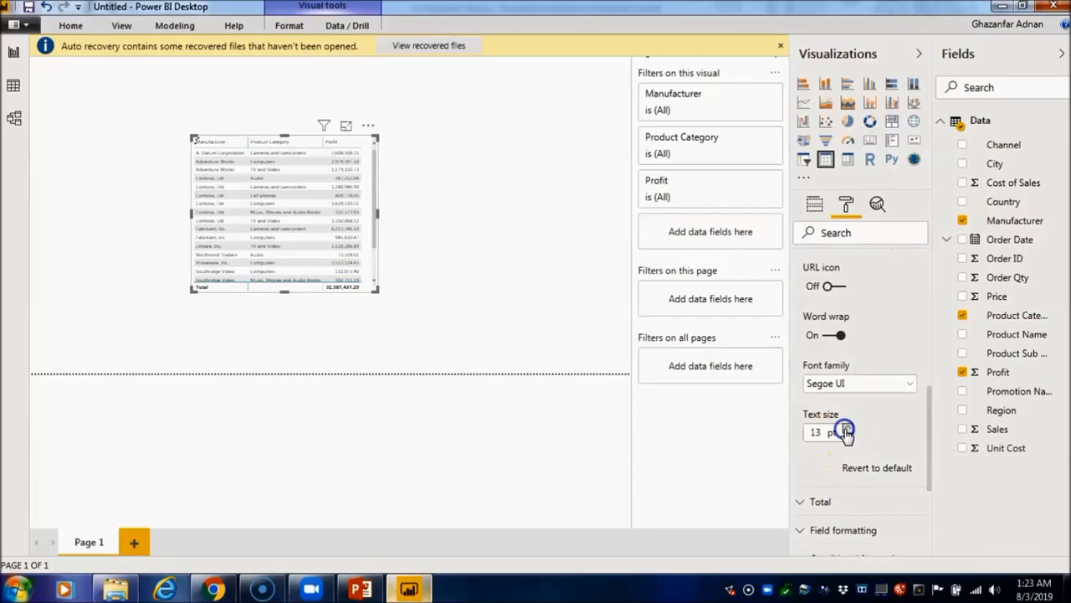
pyautogui.click(846, 427)
pyautogui.click(846, 428)
pyautogui.click(846, 428)
pyautogui.click(846, 428)
pyautogui.click(846, 428)
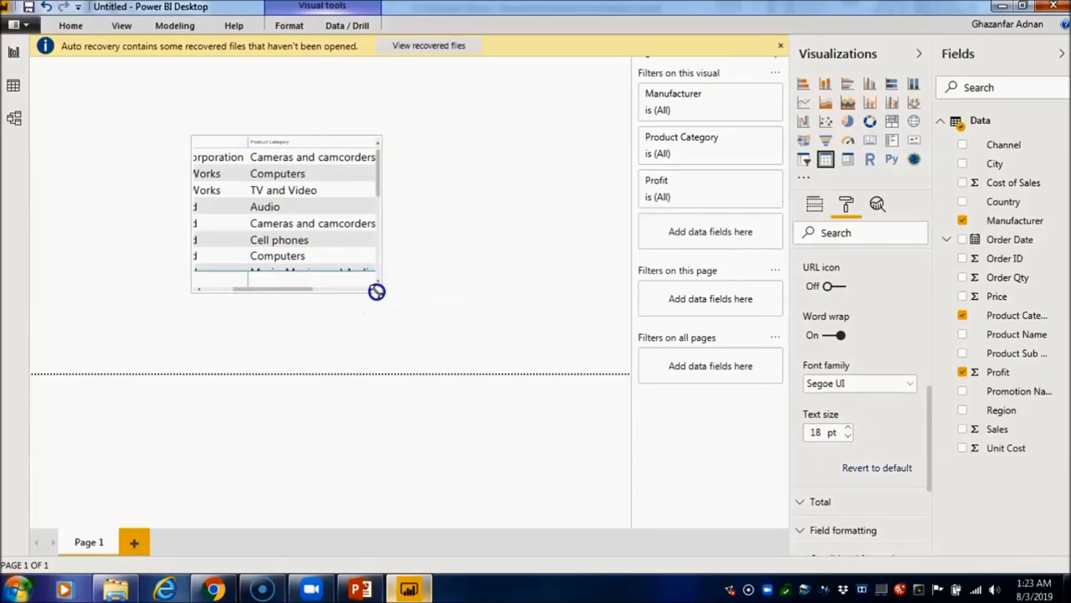
# Enlarge the table visual to fit the bigger text and look through its rows down to the last manufacturers.
pyautogui.moveTo(377, 291); pyautogui.dragTo(613, 375)
pyautogui.click(605, 305)
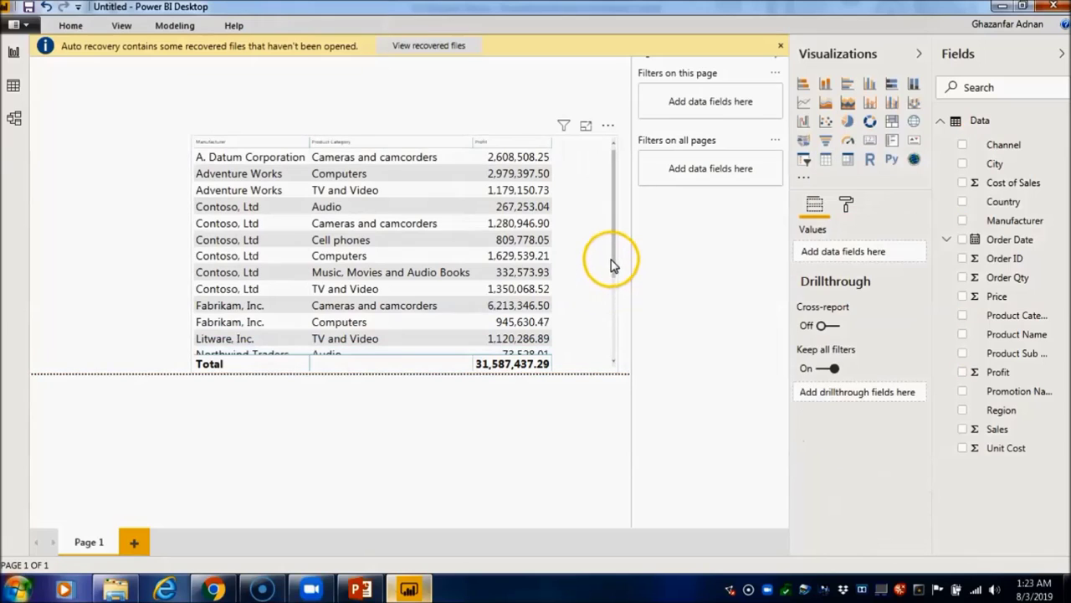
pyautogui.scroll(-3, 614, 263)
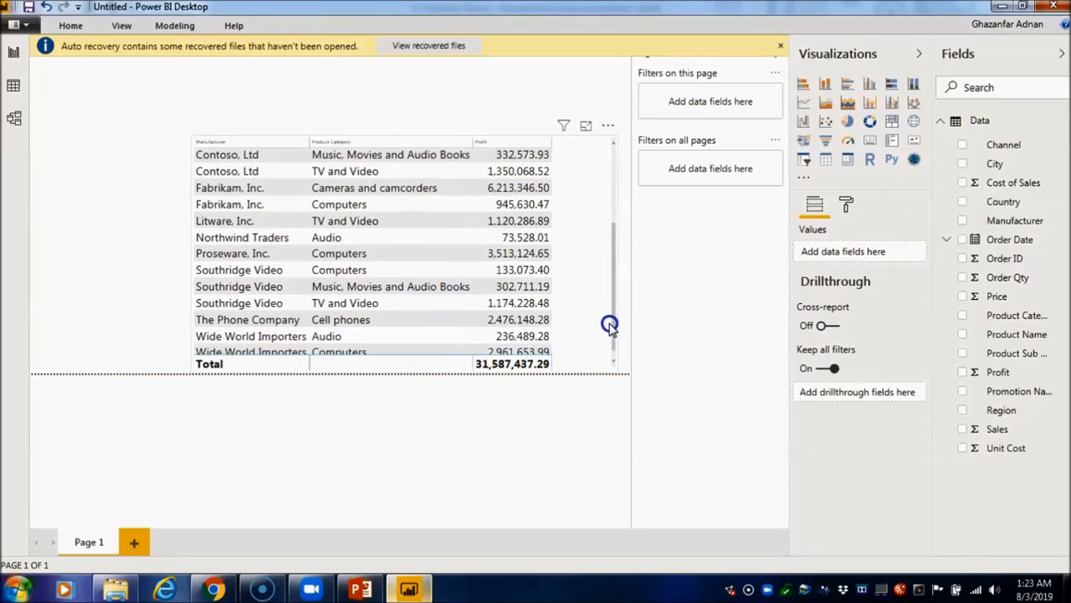
# Delete the table visual, and insert a Matrix visual enlarged to cover about half the page width.
pyautogui.click(587, 322)
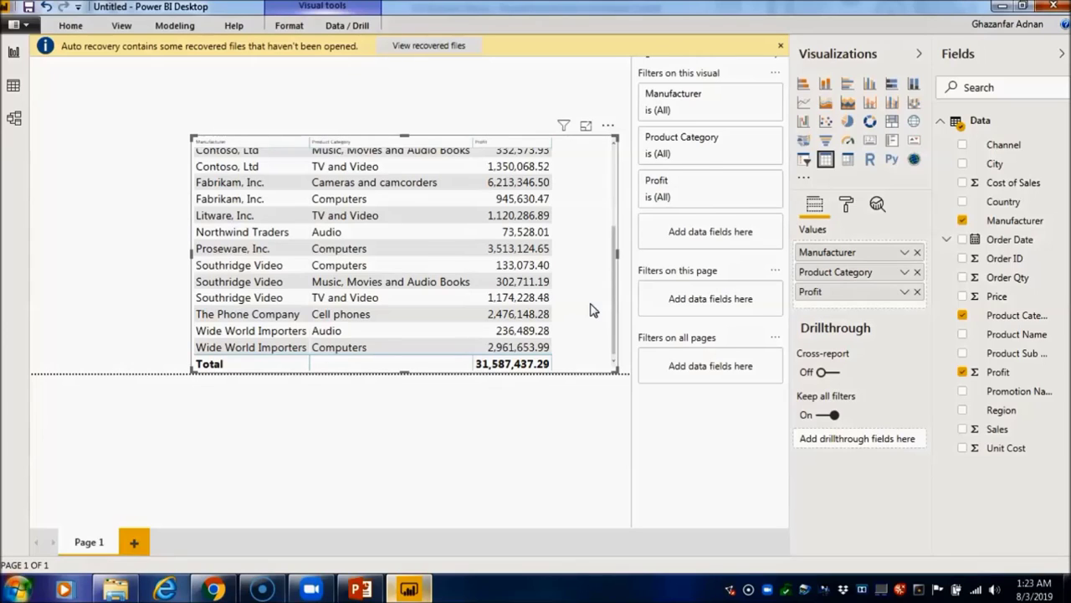
pyautogui.press('Delete')
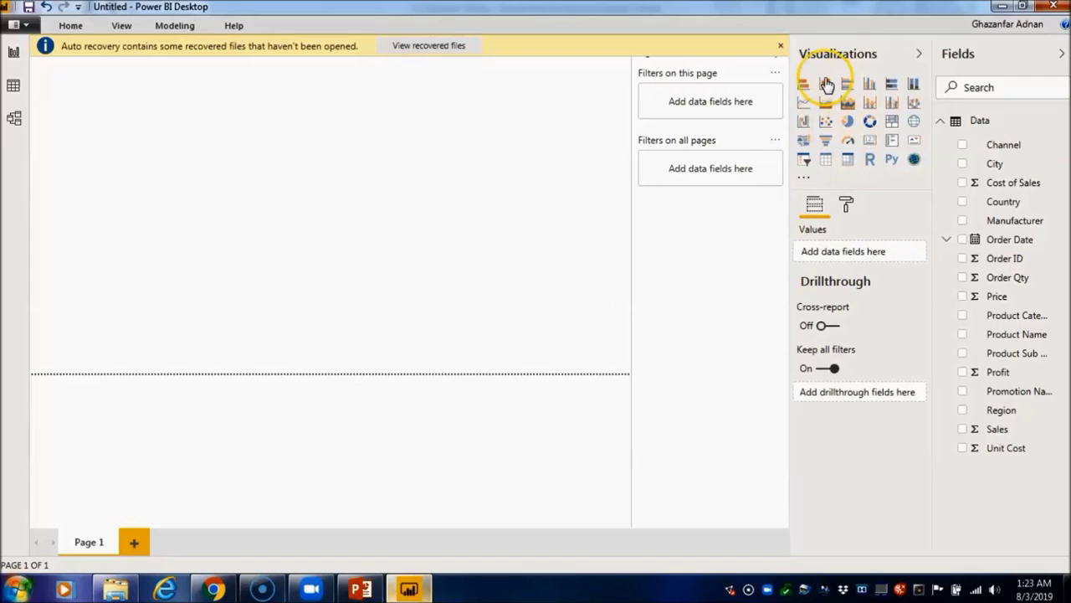
pyautogui.click(848, 160)
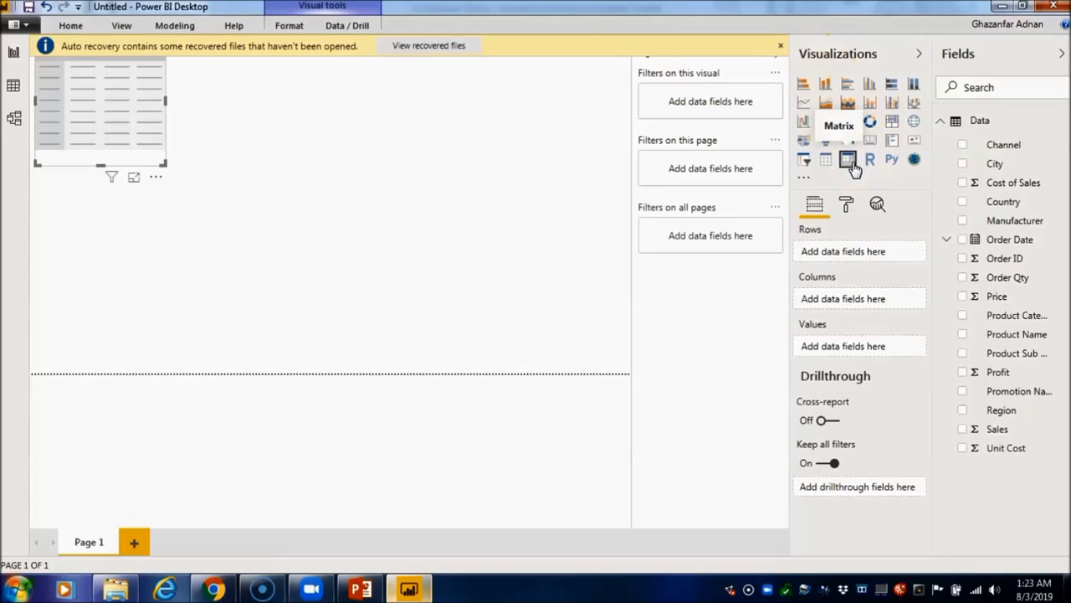
pyautogui.moveTo(166, 170); pyautogui.dragTo(384, 281)
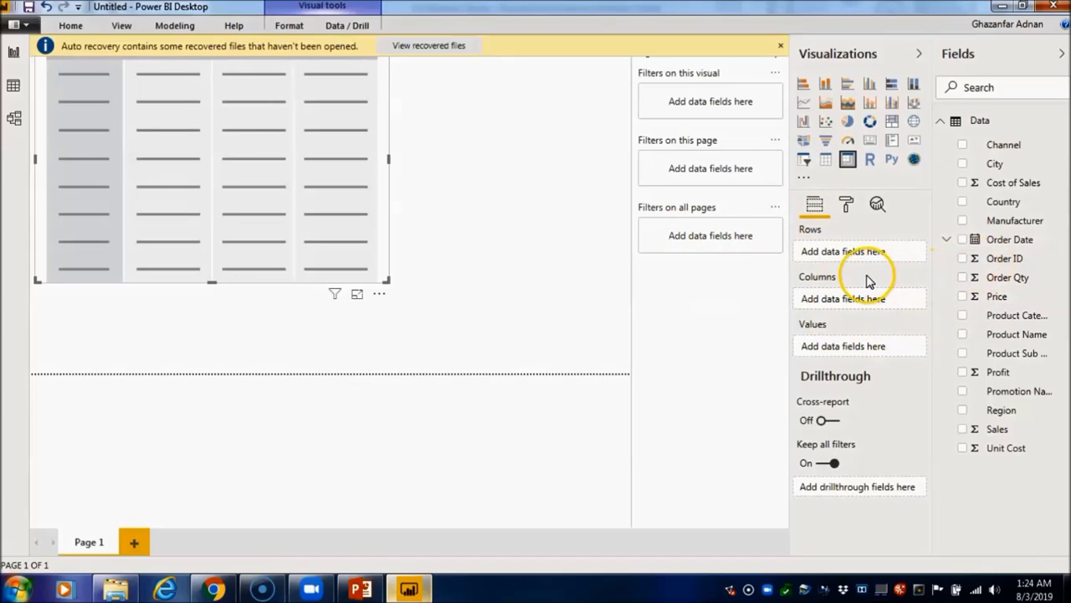
# Fill the matrix with Manufacturer as rows, Channel as columns and Profit as values.
pyautogui.moveTo(1031, 220); pyautogui.dragTo(872, 249)
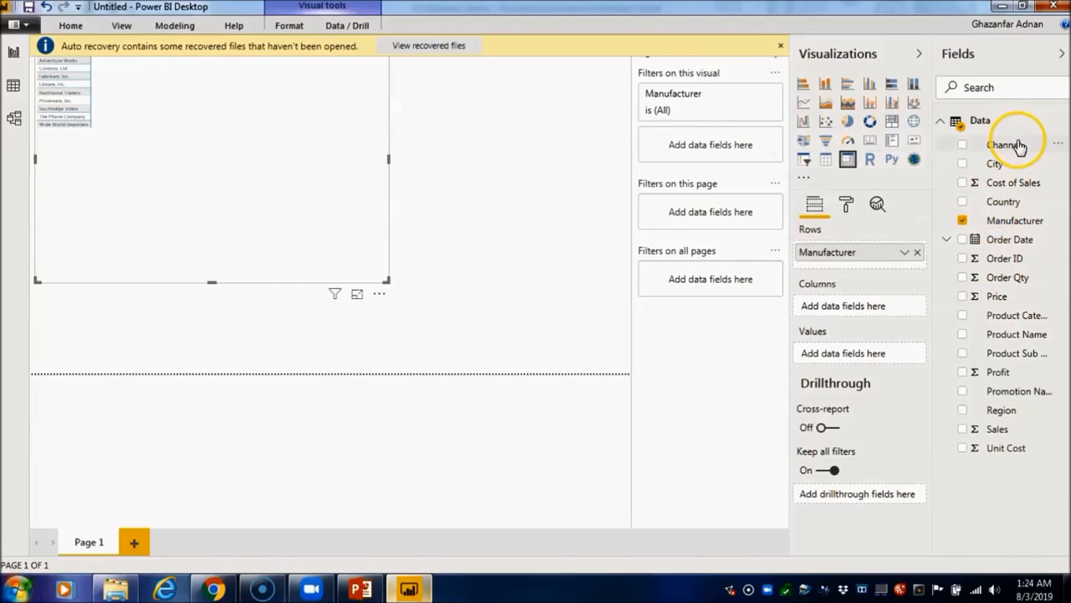
pyautogui.moveTo(1016, 145); pyautogui.dragTo(877, 317)
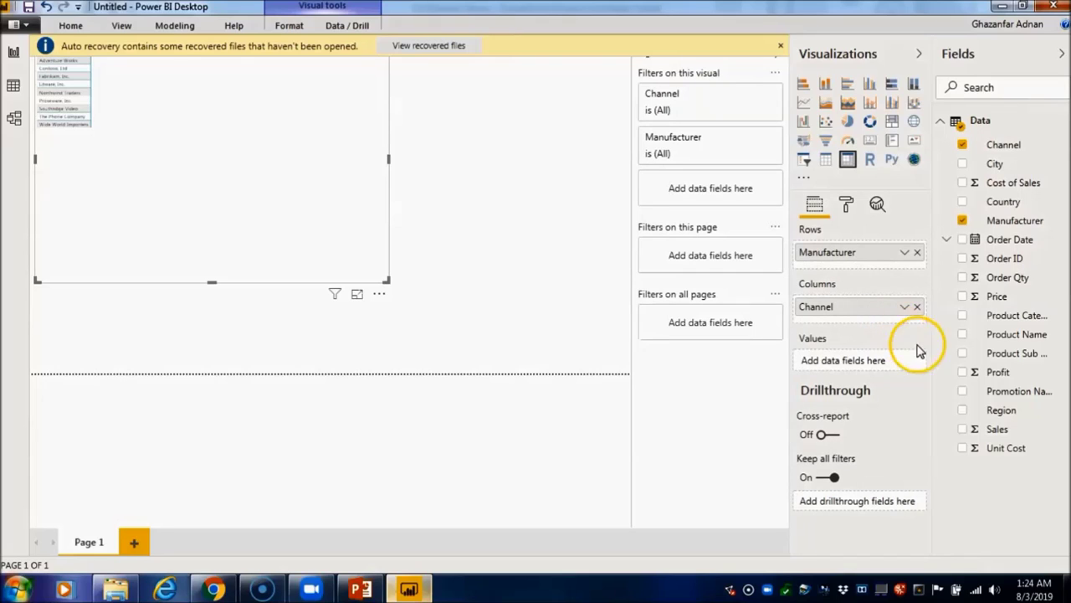
pyautogui.moveTo(1019, 372); pyautogui.dragTo(868, 360)
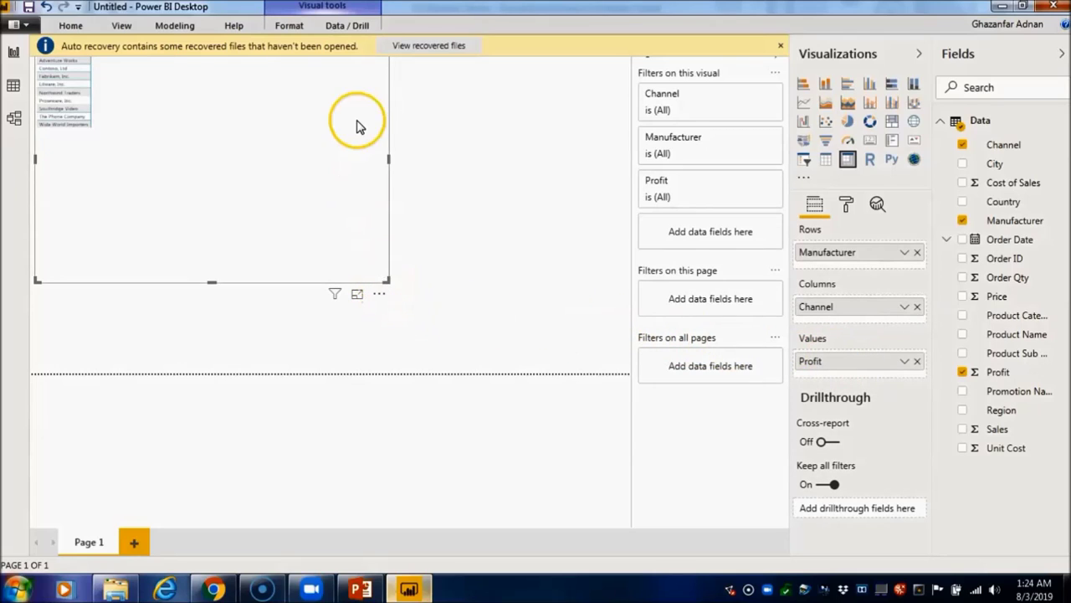
# Dismiss the auto recovery prompt without removing the files, and move the matrix away from the page's upper-left corner.
pyautogui.click(782, 48)
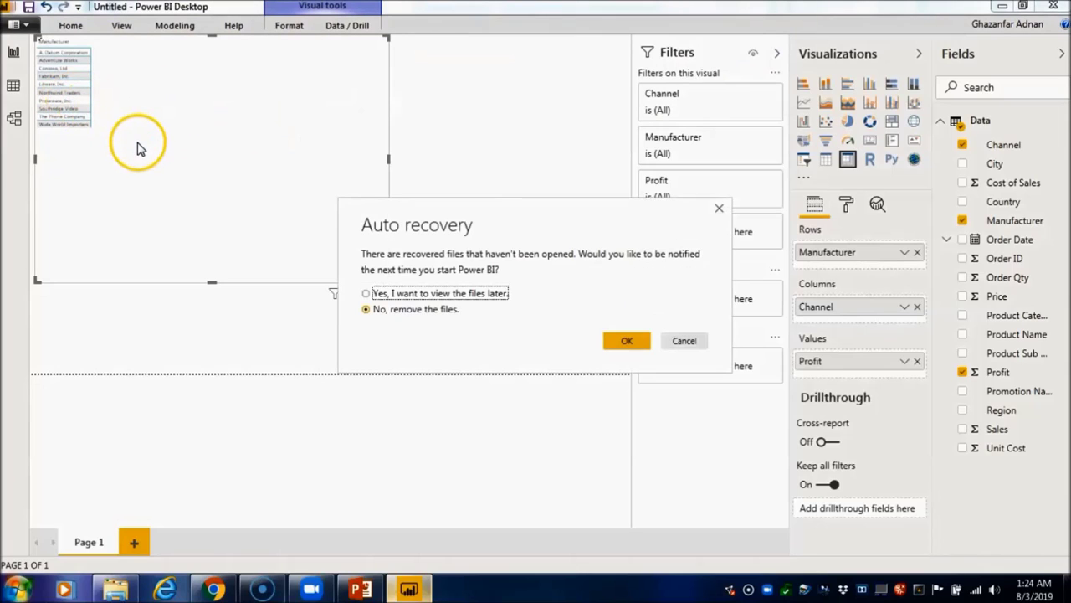
pyautogui.click(719, 206)
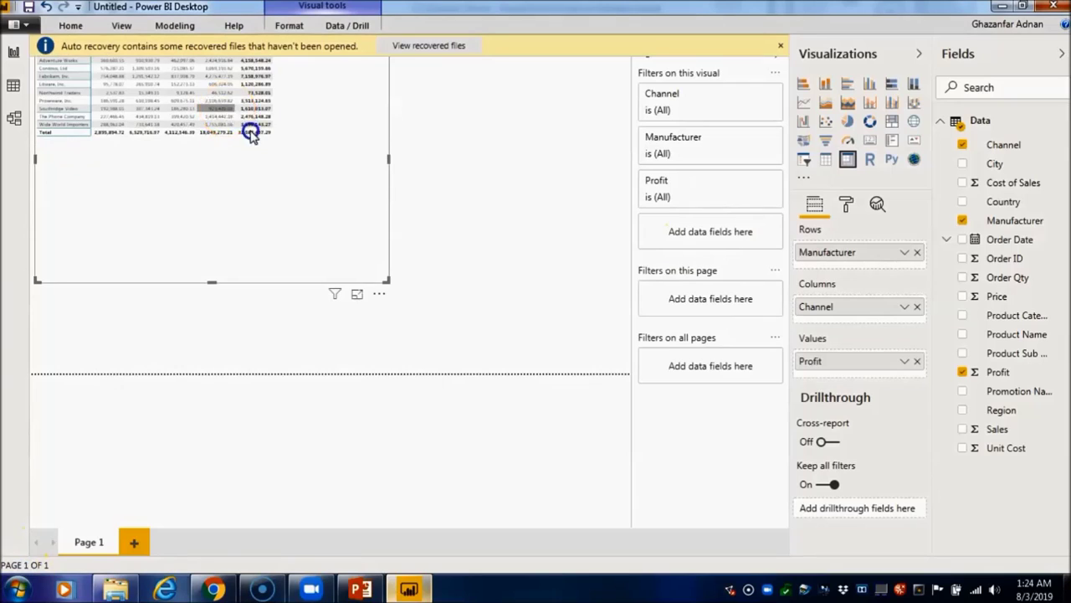
pyautogui.moveTo(251, 131); pyautogui.dragTo(337, 221)
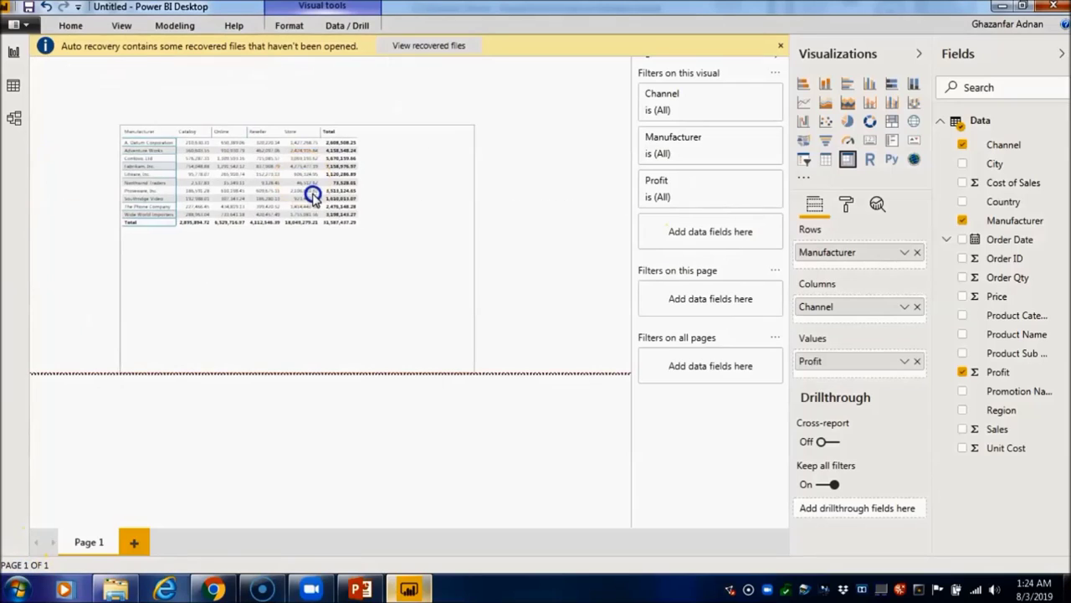
# Set the text size of the matrix's column headers to 16 pt.
pyautogui.click(846, 205)
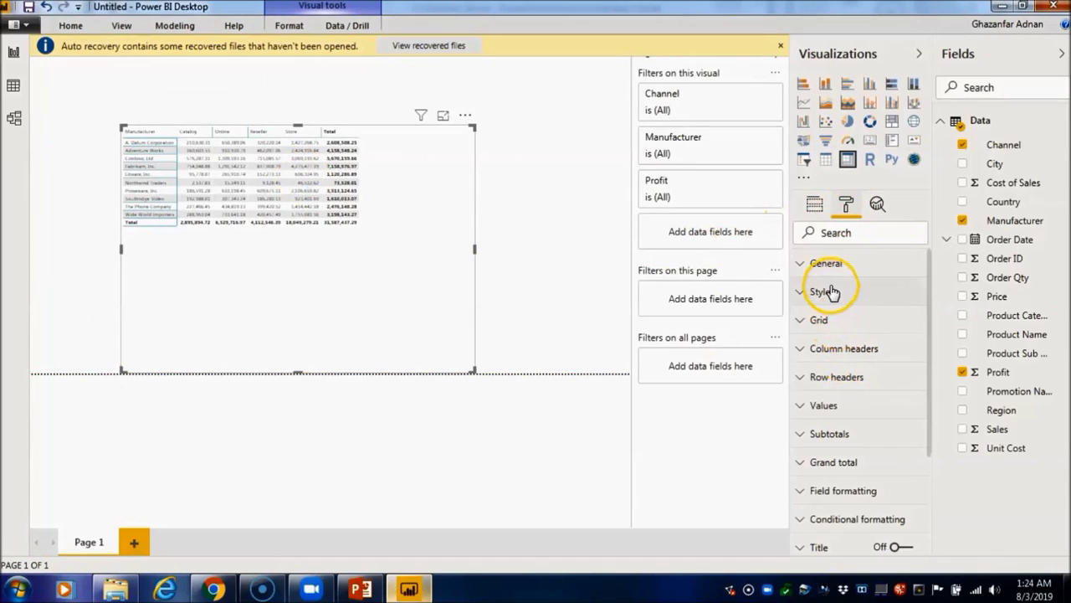
pyautogui.click(849, 349)
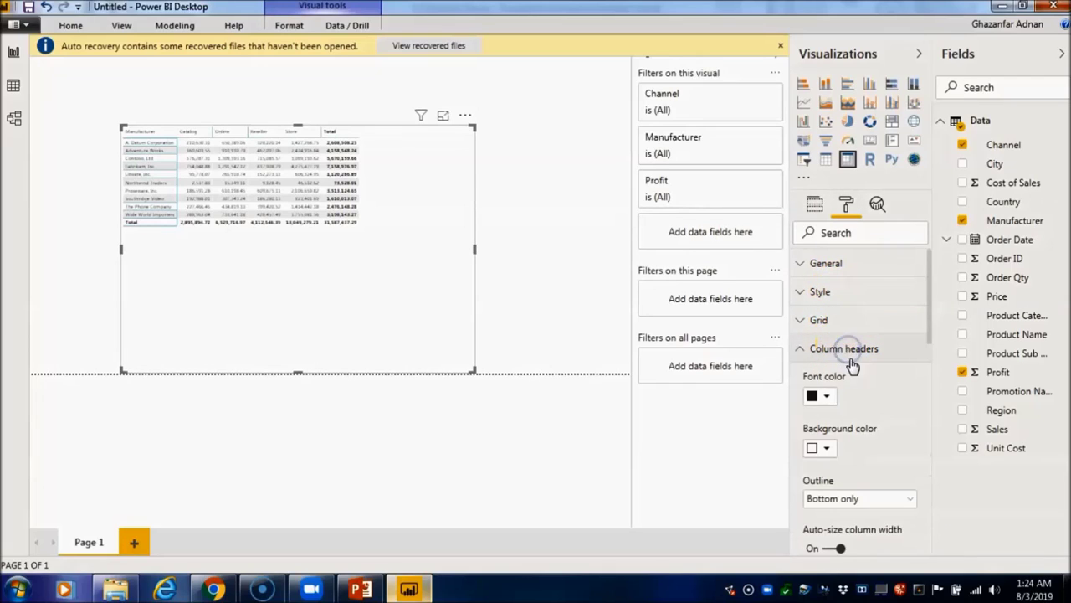
pyautogui.scroll(-2, 855, 402)
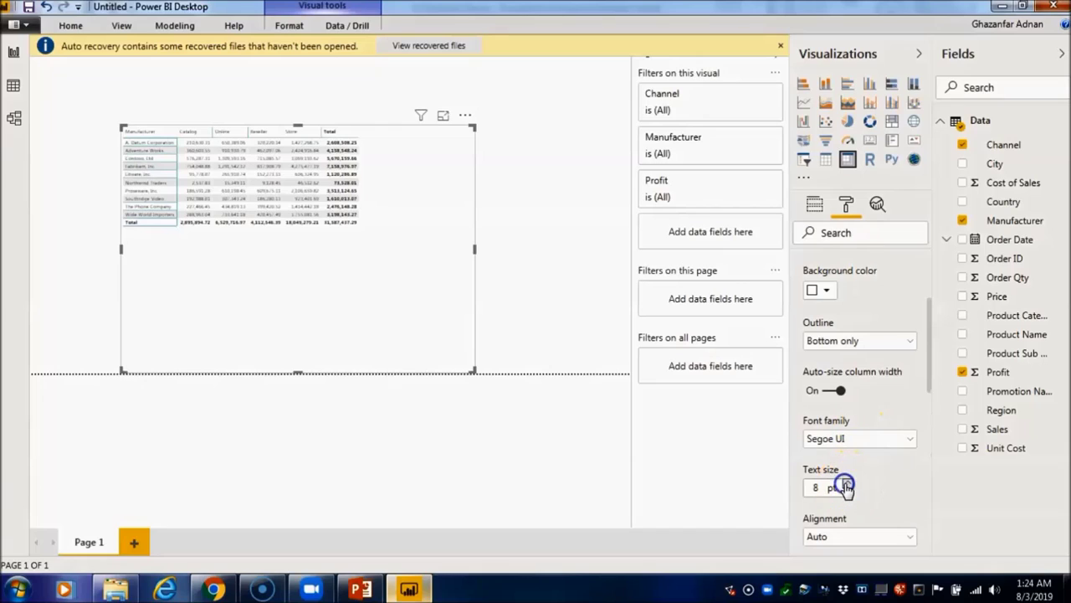
pyautogui.click(846, 484)
pyautogui.click(845, 483)
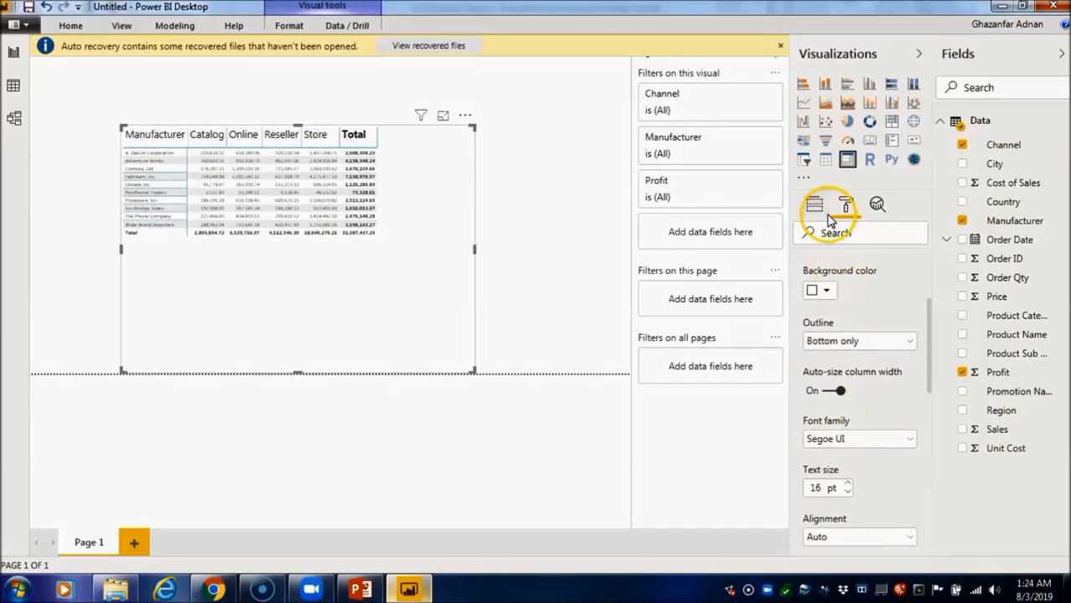
# Set the text size of the matrix's values to 14 pt.
pyautogui.scroll(-3, 876, 374)
pyautogui.scroll(-3, 876, 374)
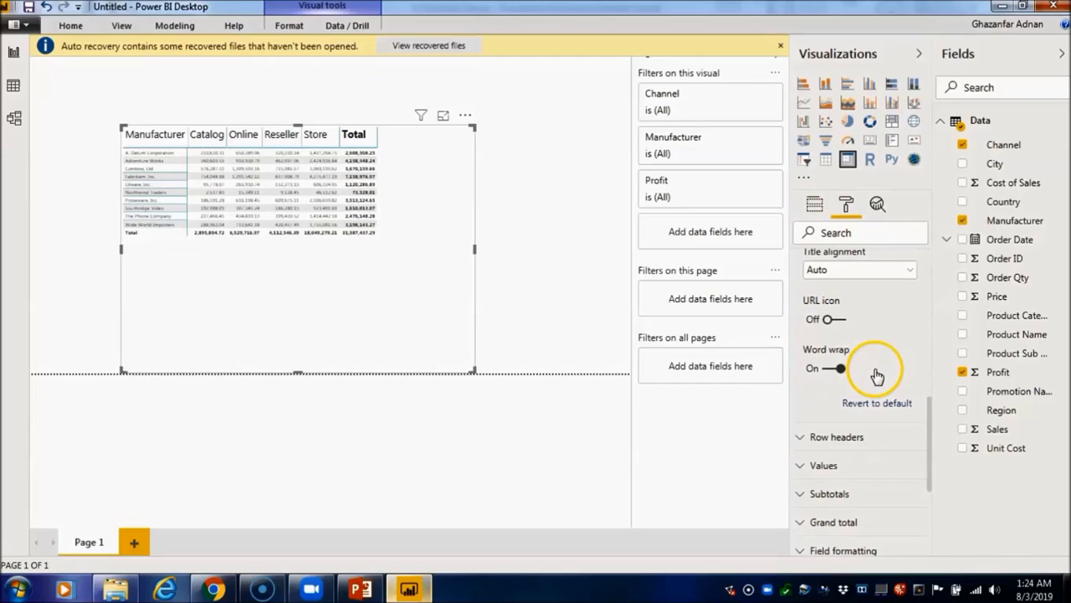
pyautogui.click(851, 385)
pyautogui.scroll(-5, 848, 467)
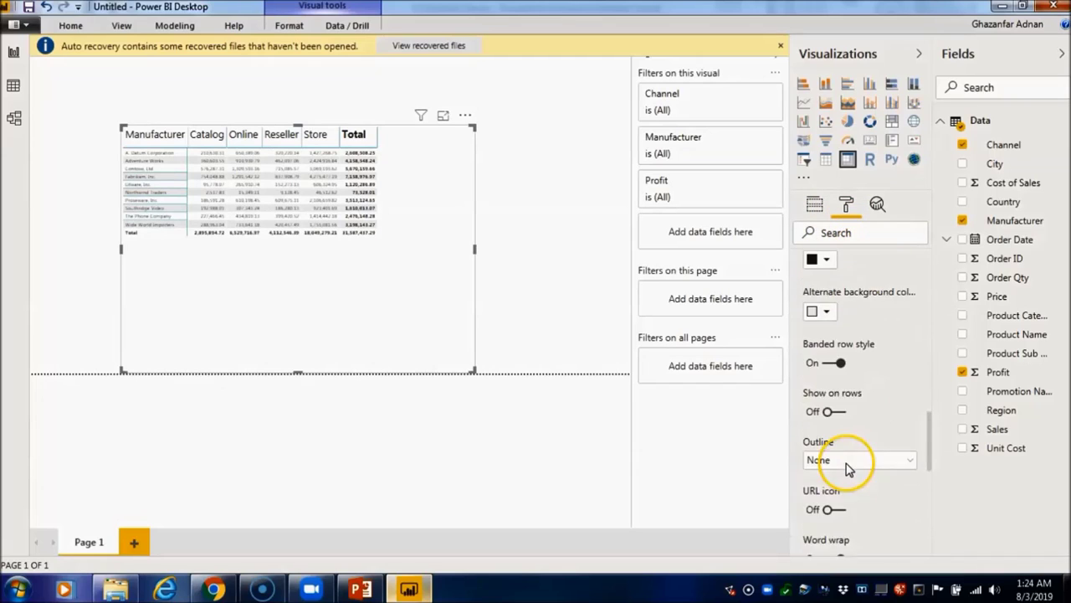
pyautogui.click(848, 379)
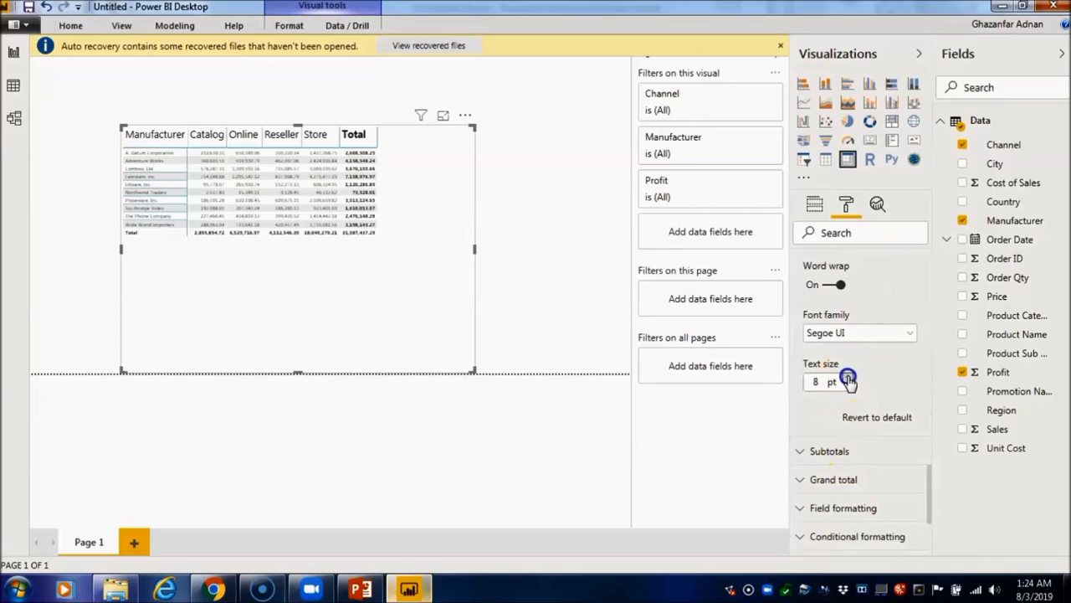
pyautogui.click(848, 378)
pyautogui.click(848, 377)
pyautogui.click(848, 378)
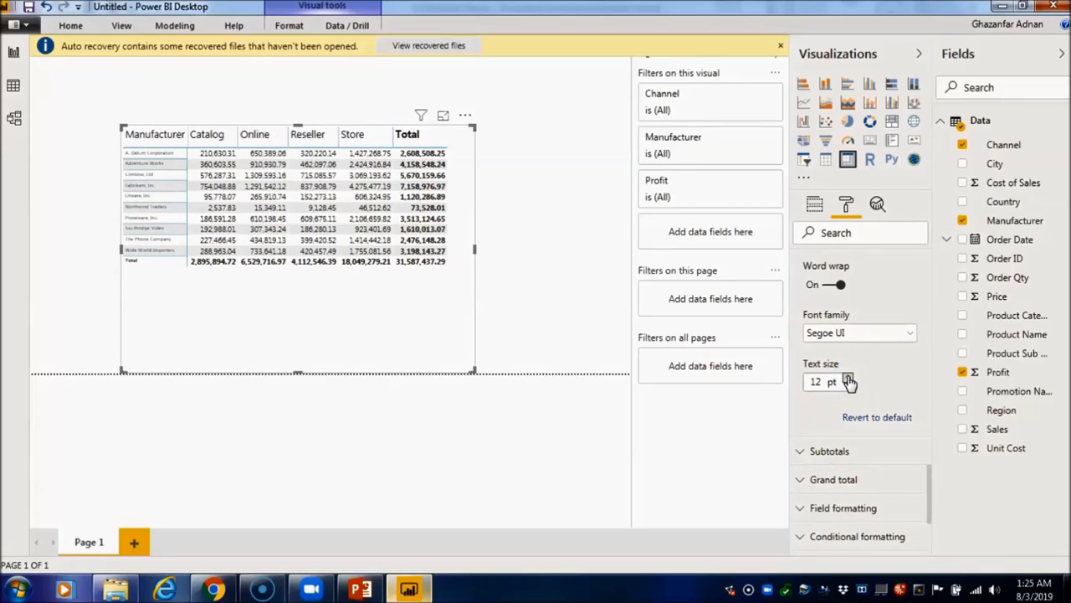
# Widen the matrix so that the Total column fits completely.
pyautogui.click(575, 257)
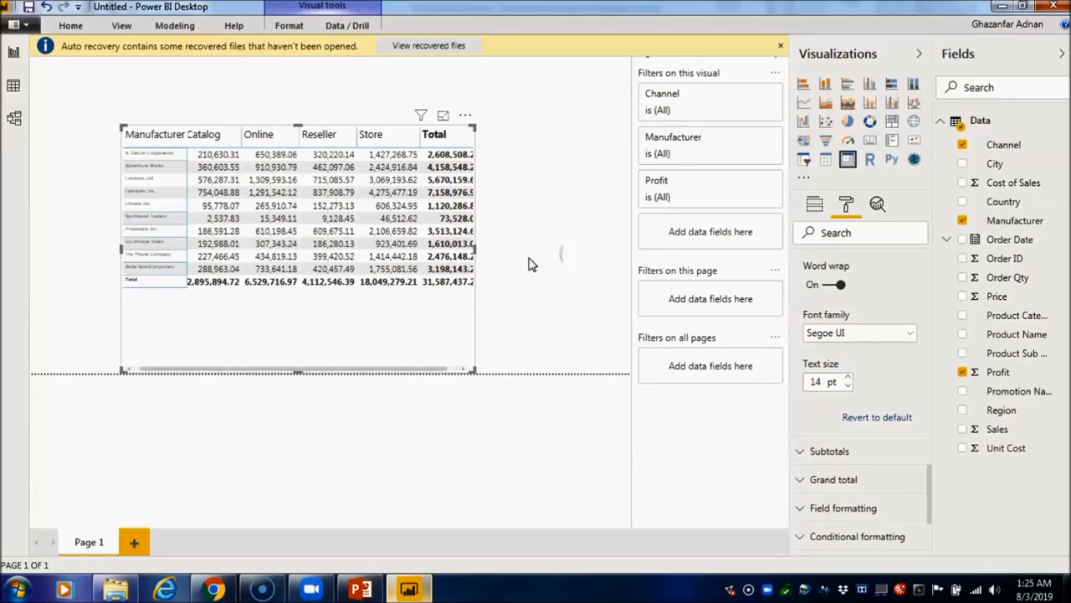
pyautogui.click(474, 346)
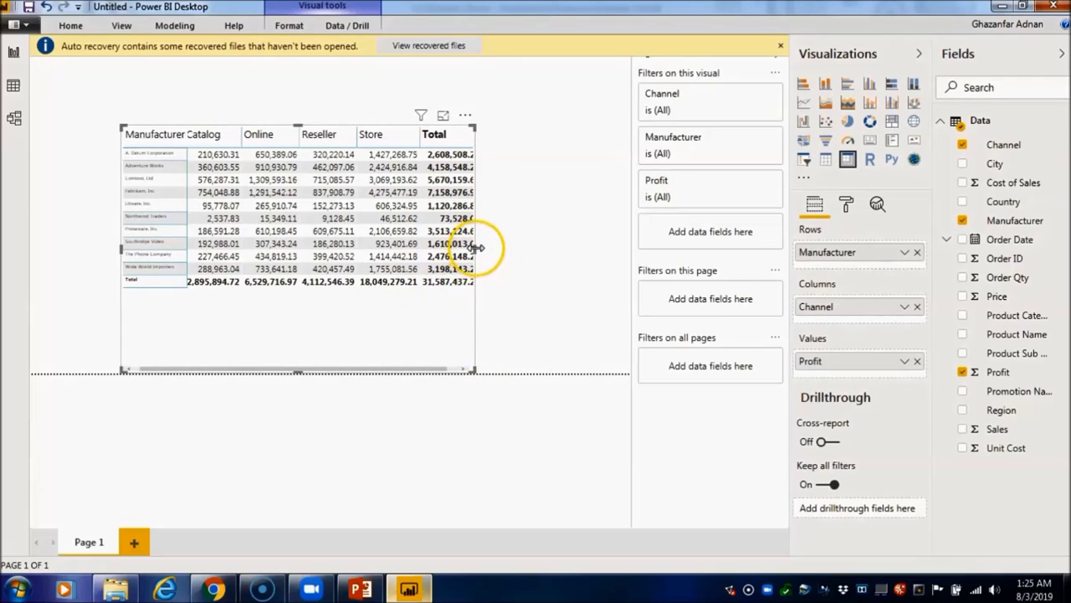
pyautogui.moveTo(474, 248); pyautogui.dragTo(574, 246)
pyautogui.click(576, 246)
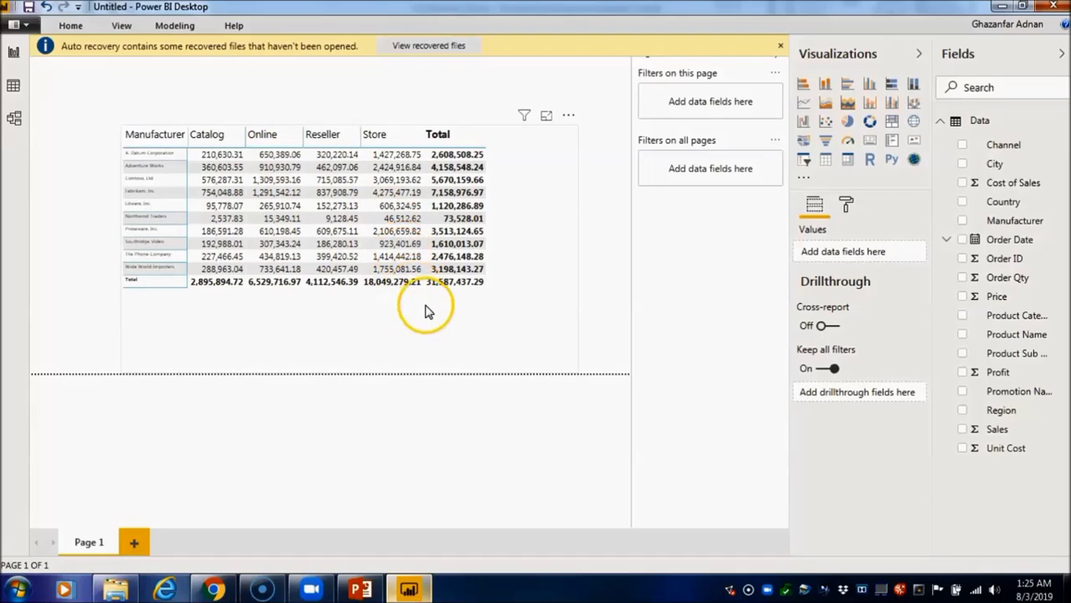
# Move the Channel field of the matrix from the columns to the rows, beneath Manufacturer.
pyautogui.click(569, 293)
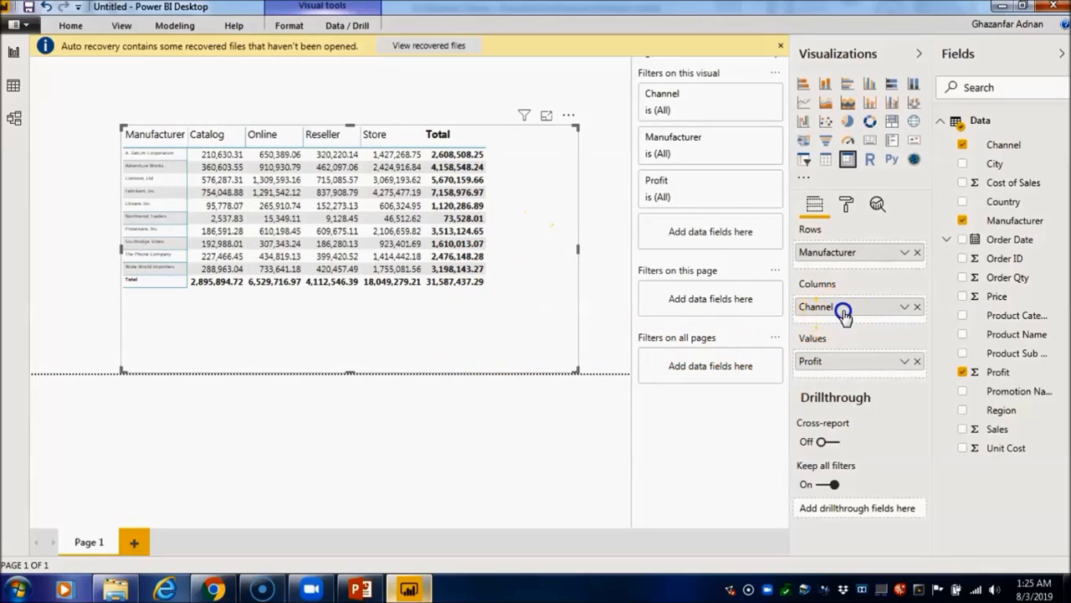
pyautogui.moveTo(844, 313); pyautogui.dragTo(844, 269)
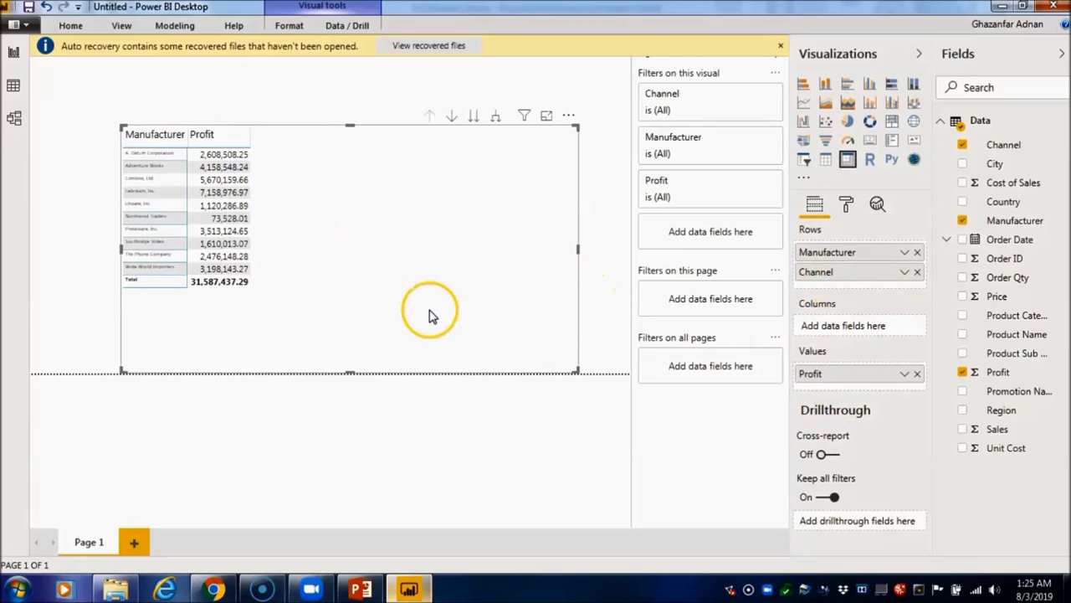
# View the matrix at the Channel level of the row hierarchy, try drill mode, and drill back up to the Manufacturer level.
pyautogui.click(473, 119)
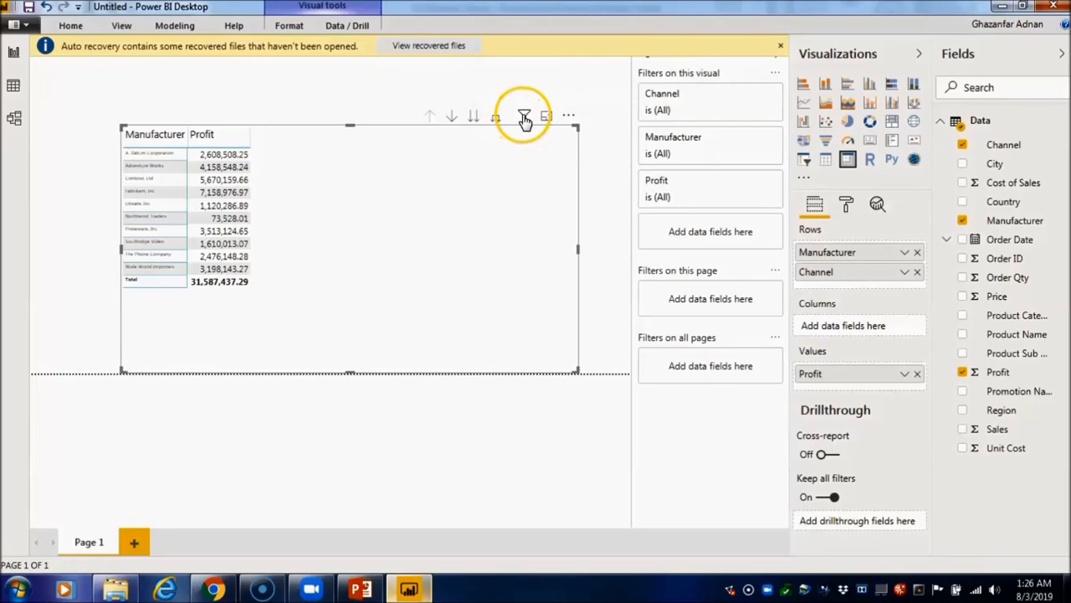
pyautogui.click(473, 120)
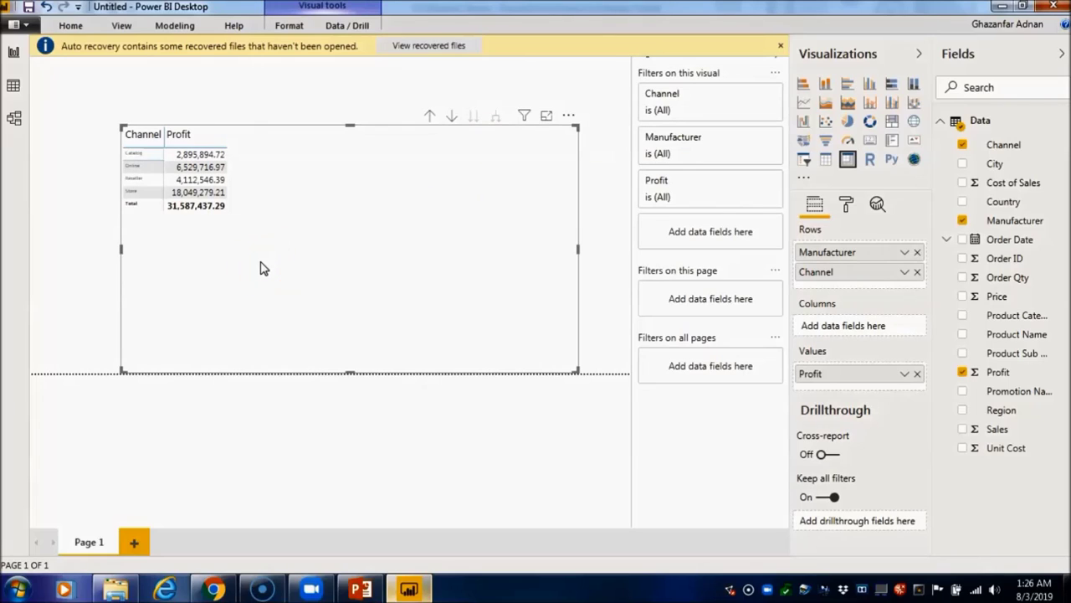
pyautogui.click(451, 116)
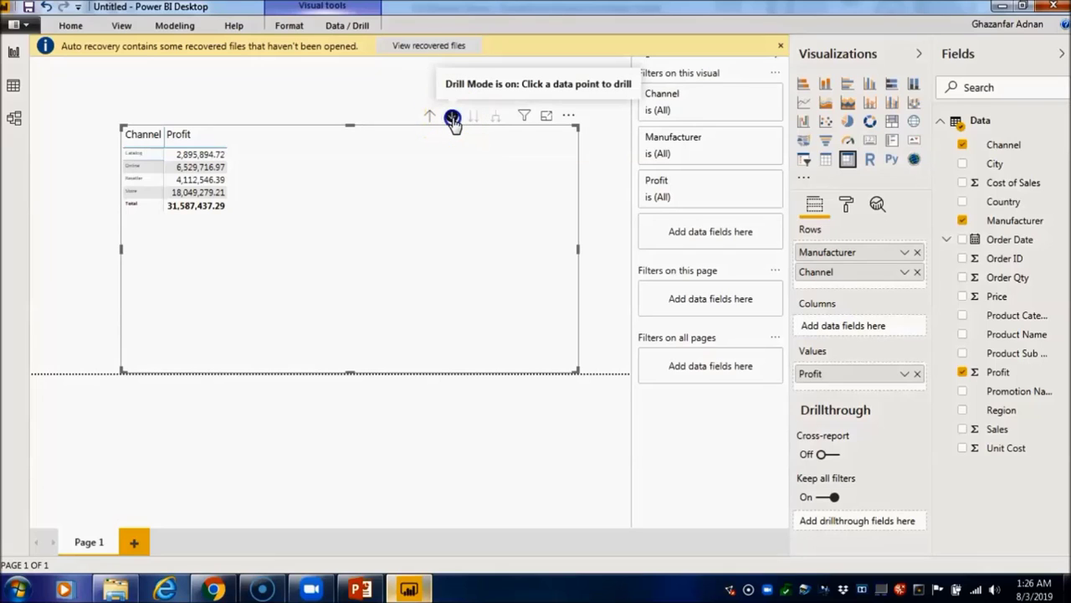
pyautogui.click(474, 116)
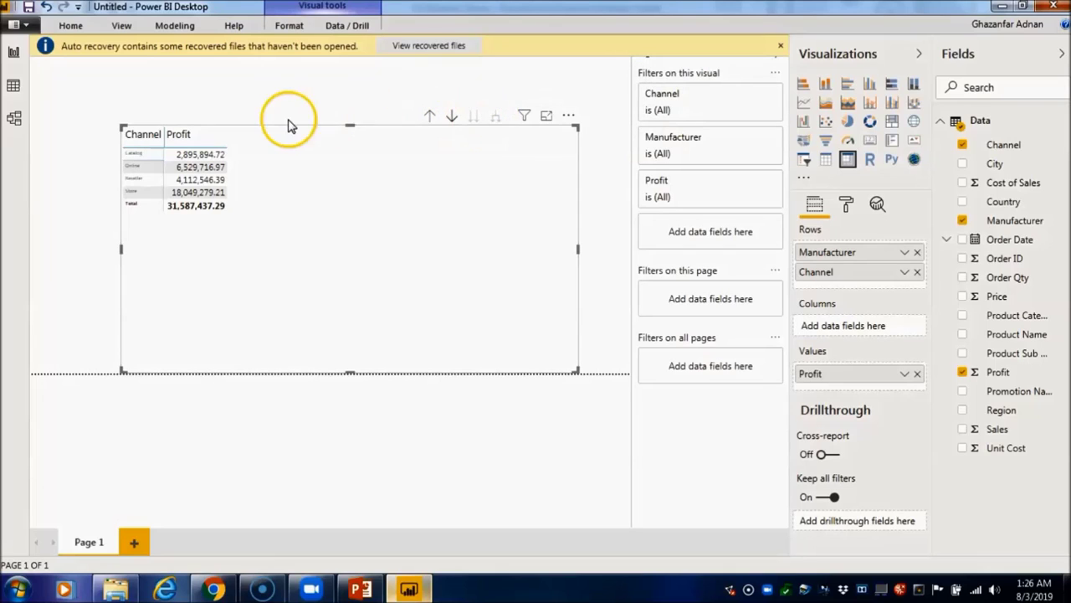
pyautogui.click(427, 116)
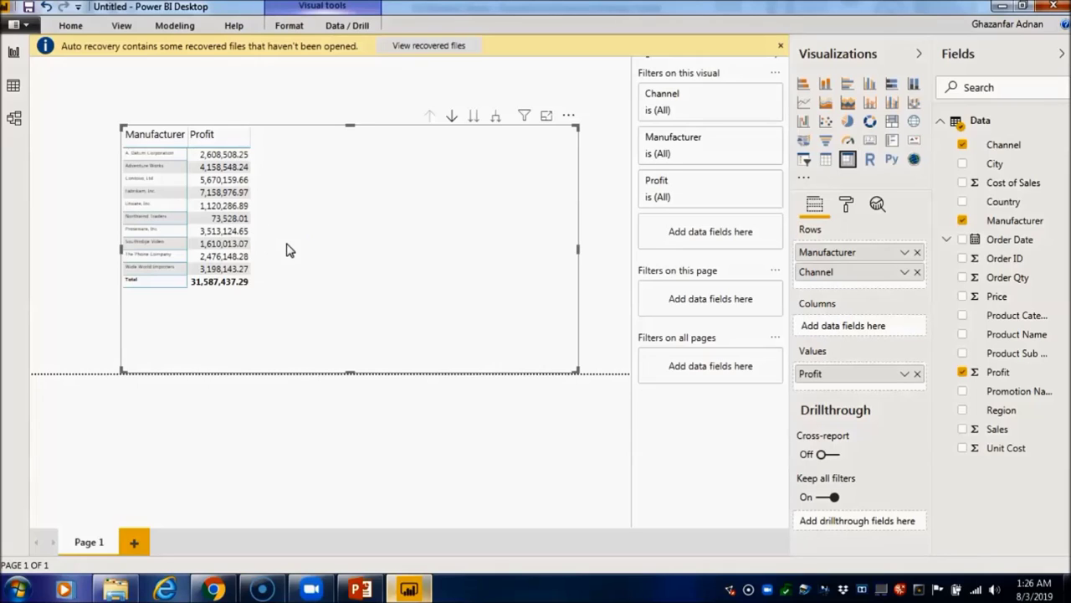
pyautogui.click(449, 116)
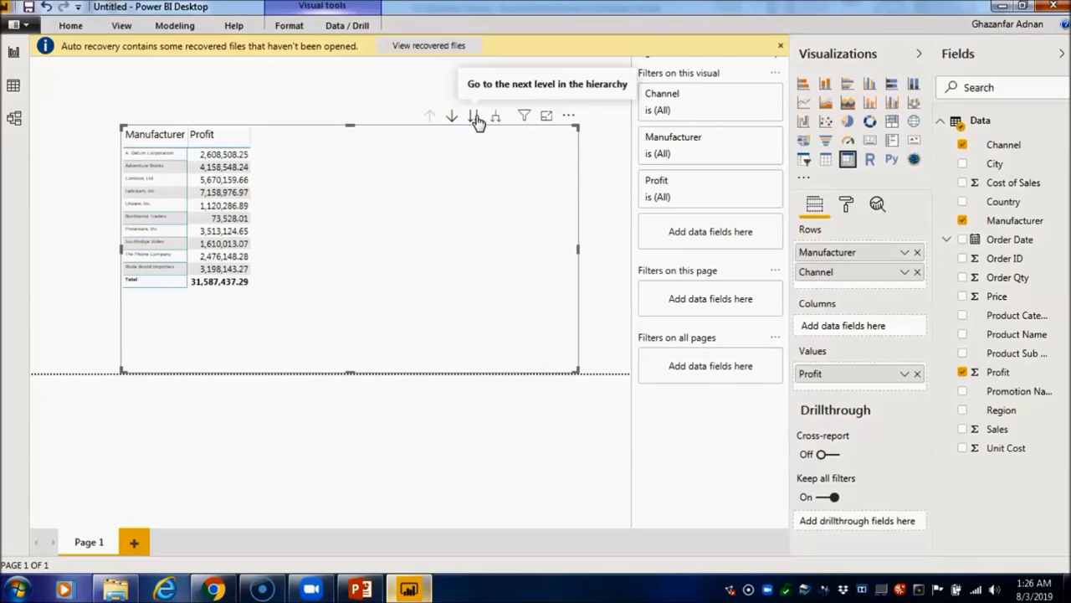
# Show the matrix at the next hierarchy level, Channel, and return it to the Manufacturer level.
pyautogui.click(473, 117)
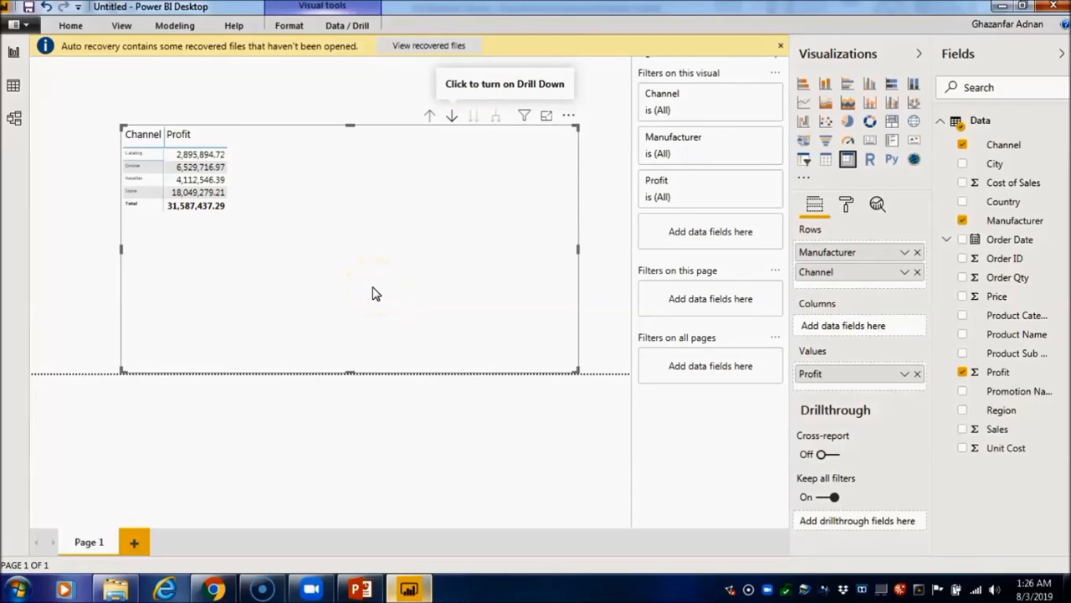
pyautogui.click(427, 116)
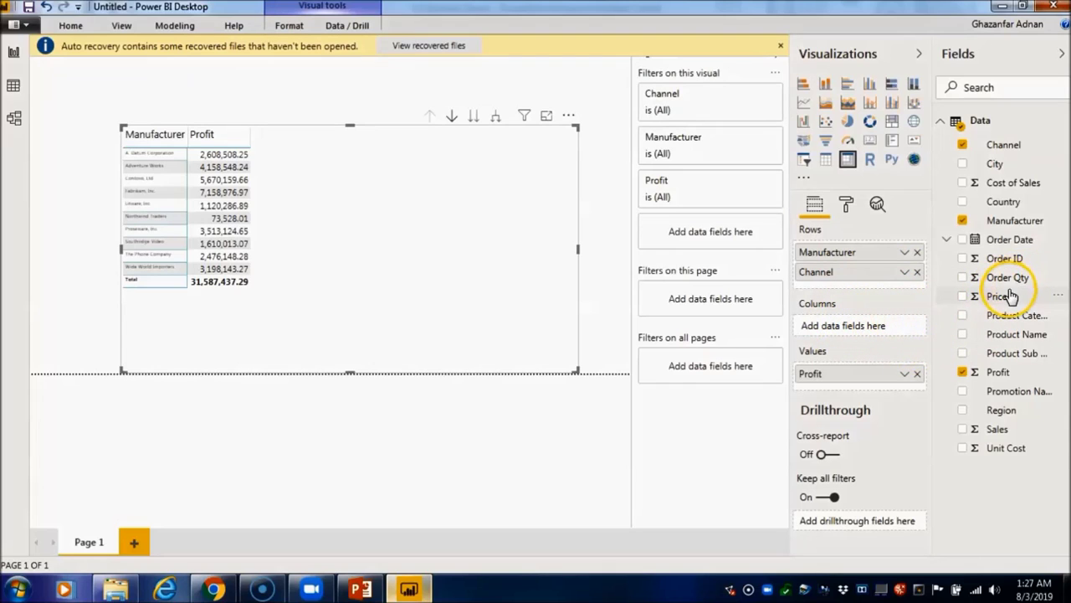
# Try Price as the column field of the matrix, widen the matrix on both sides, and remove Price again.
pyautogui.moveTo(1008, 296); pyautogui.dragTo(865, 325)
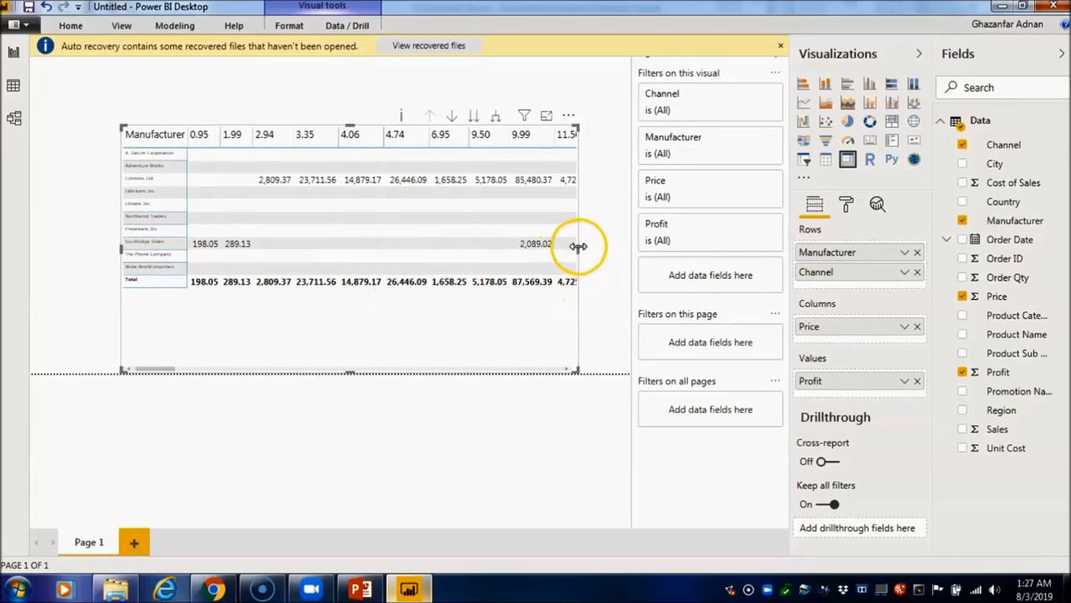
pyautogui.moveTo(578, 247); pyautogui.dragTo(639, 248)
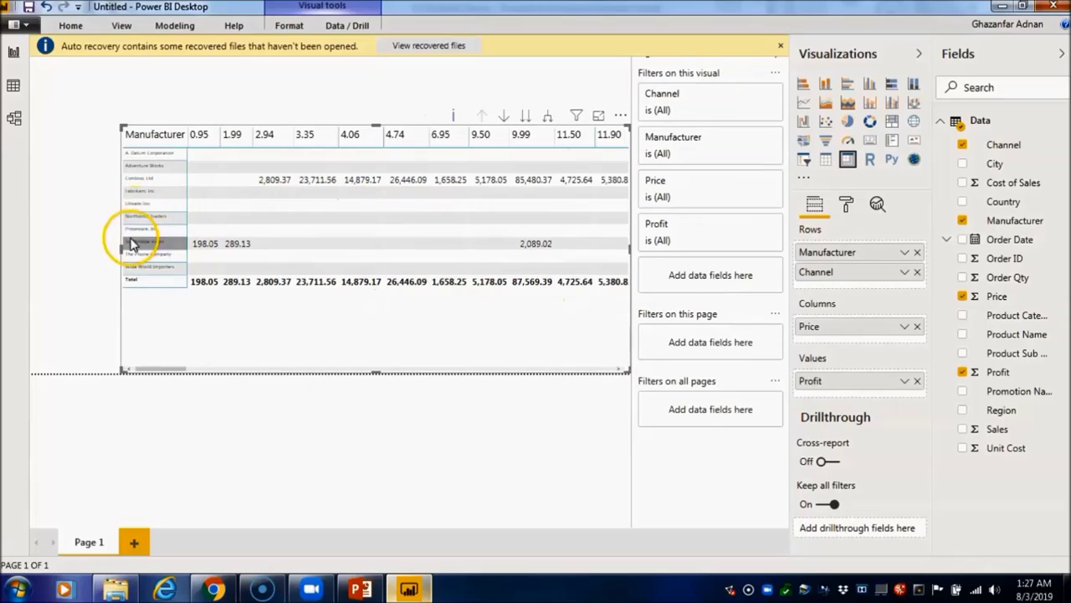
pyautogui.moveTo(122, 250)
pyautogui.mouseDown()
pyautogui.moveTo(64, 265)
pyautogui.moveTo(114, 268)
pyautogui.mouseUp()
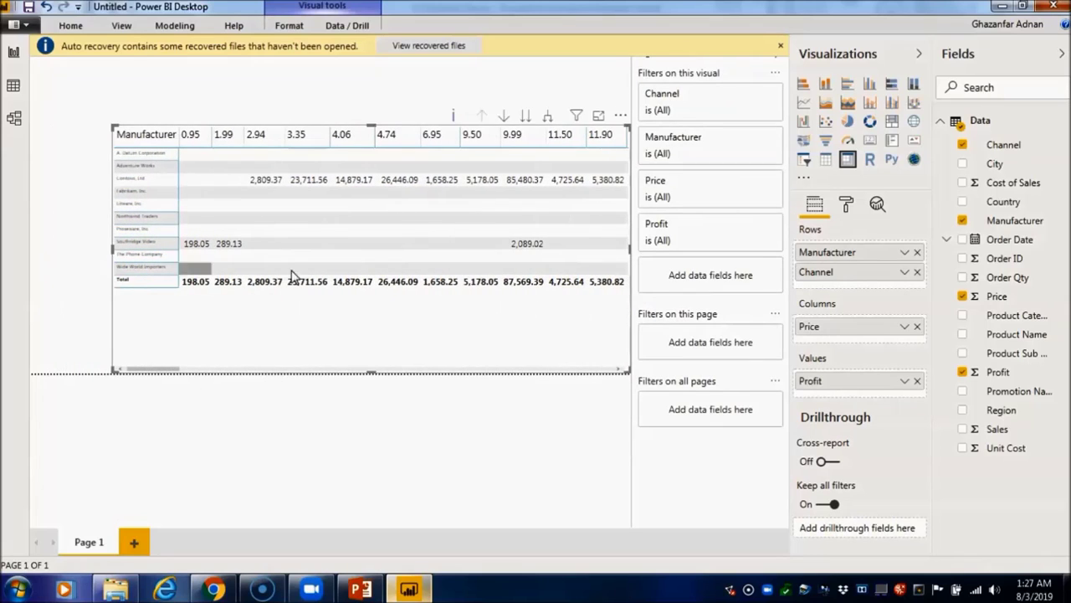
pyautogui.click(917, 326)
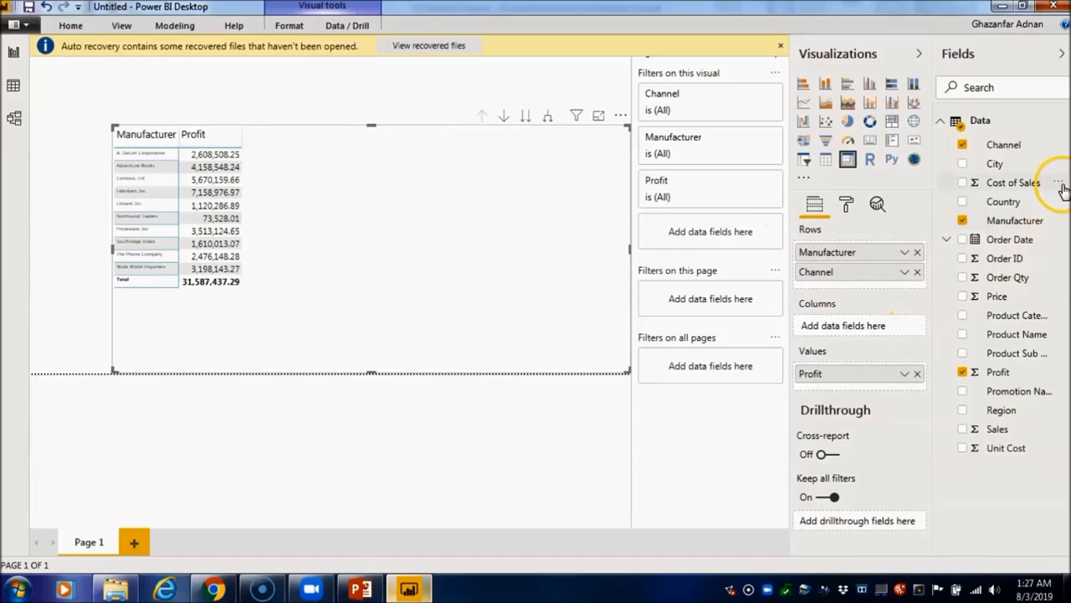
# Add the Region field to the columns of the matrix.
pyautogui.moveTo(1003, 411); pyautogui.dragTo(867, 330)
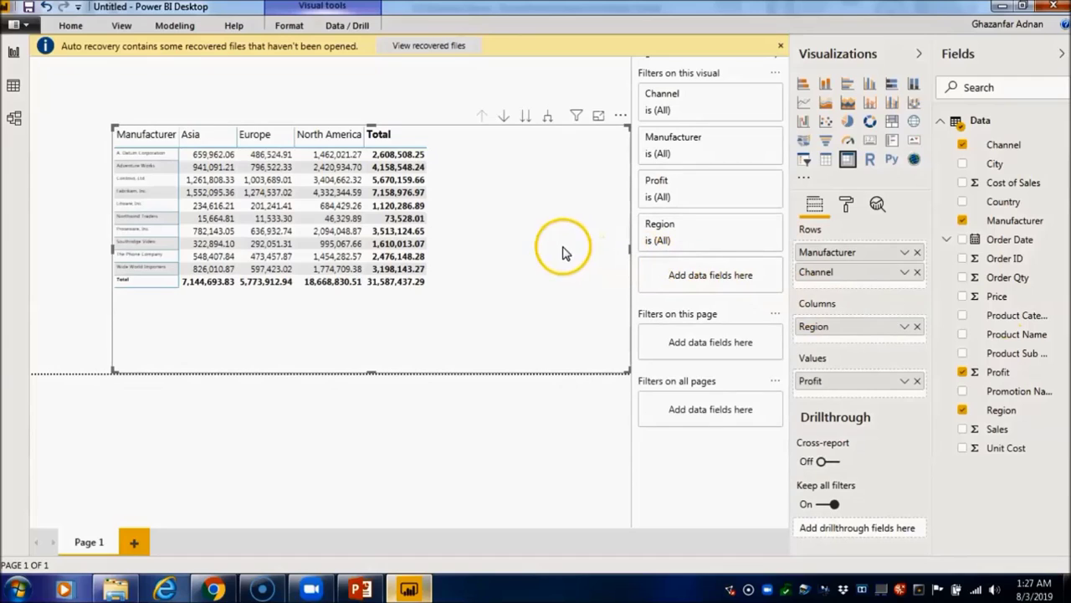
# With drill mode on, drill into Fabrikam, Inc. to view its channels by region, and drill back up to all manufacturers.
pyautogui.click(503, 117)
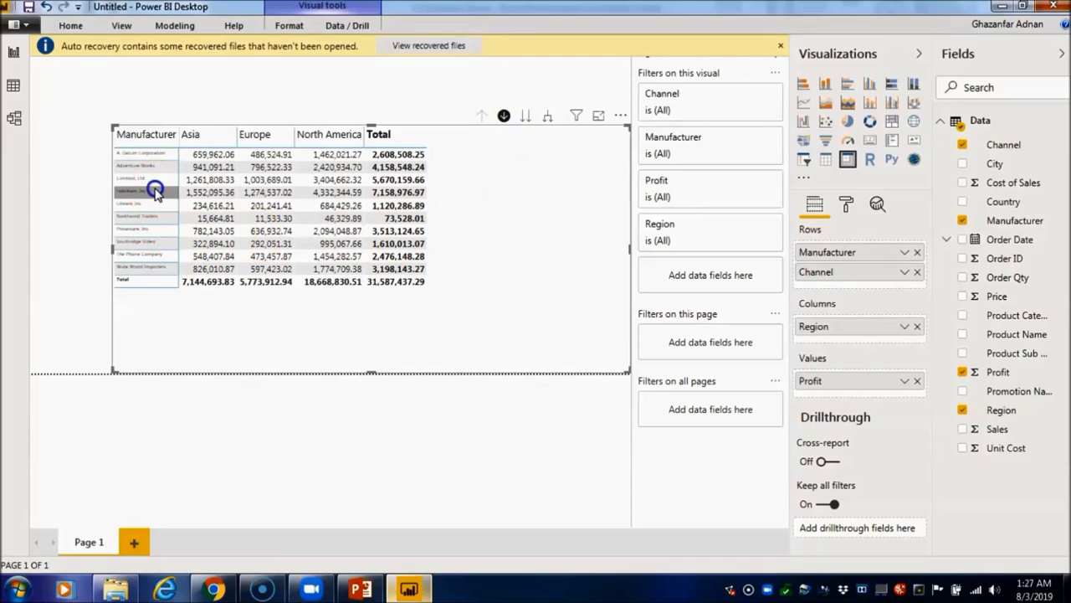
pyautogui.click(150, 199)
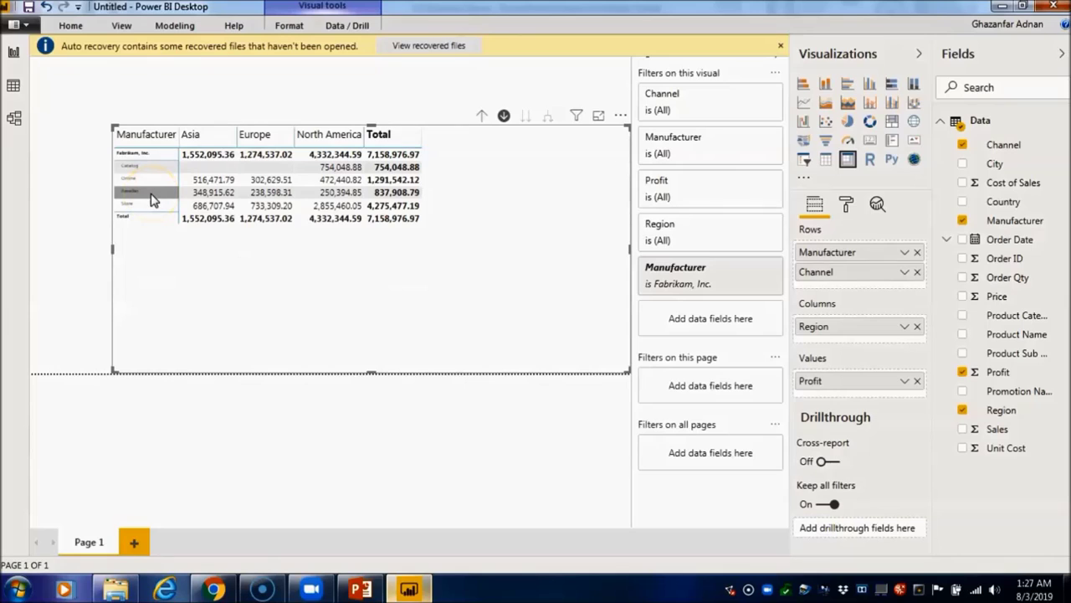
pyautogui.click(139, 256)
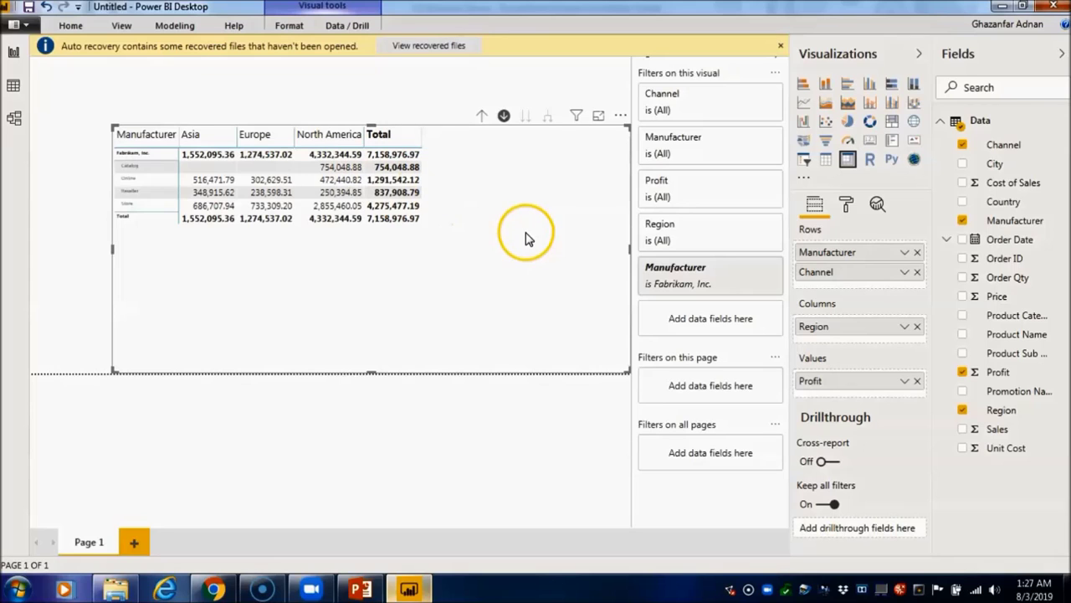
pyautogui.click(241, 154)
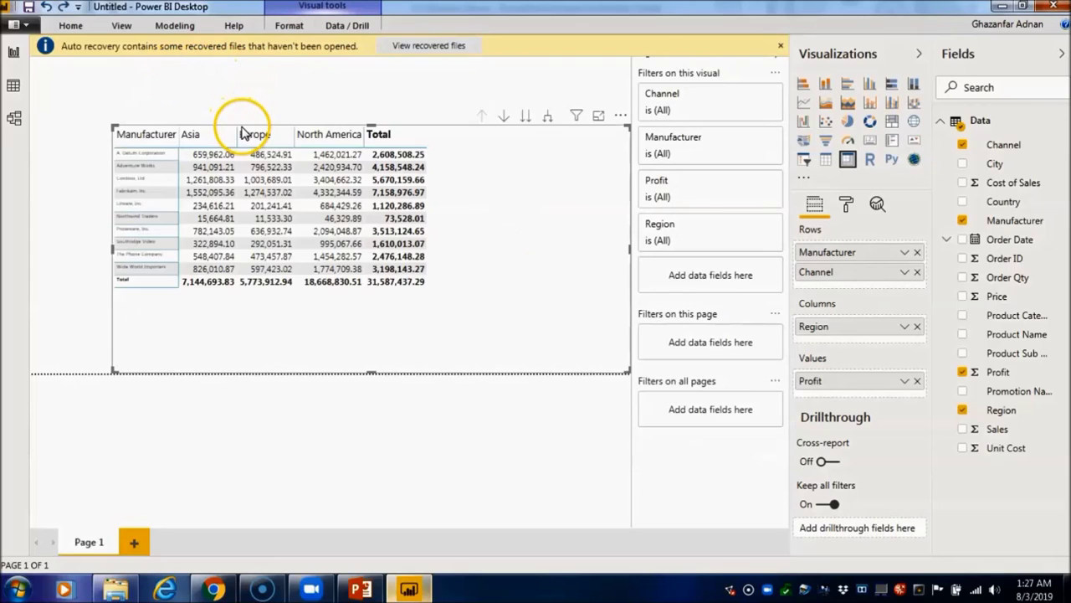
pyautogui.click(147, 134)
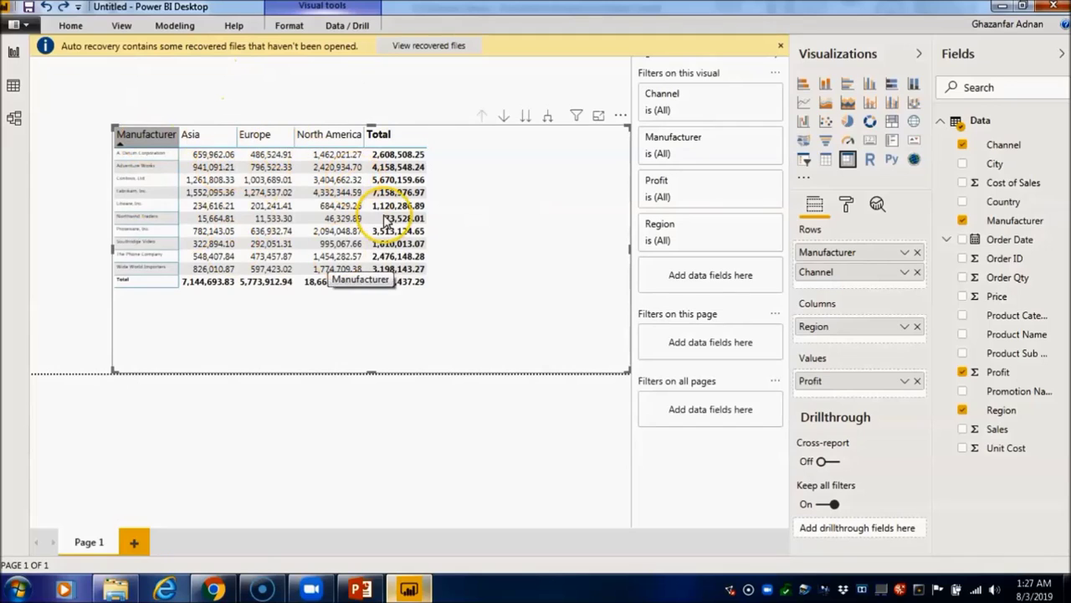
# Drill into Northwind Traders in the matrix, examine its channel rows by region, and return to the Manufacturer level.
pyautogui.click(146, 222)
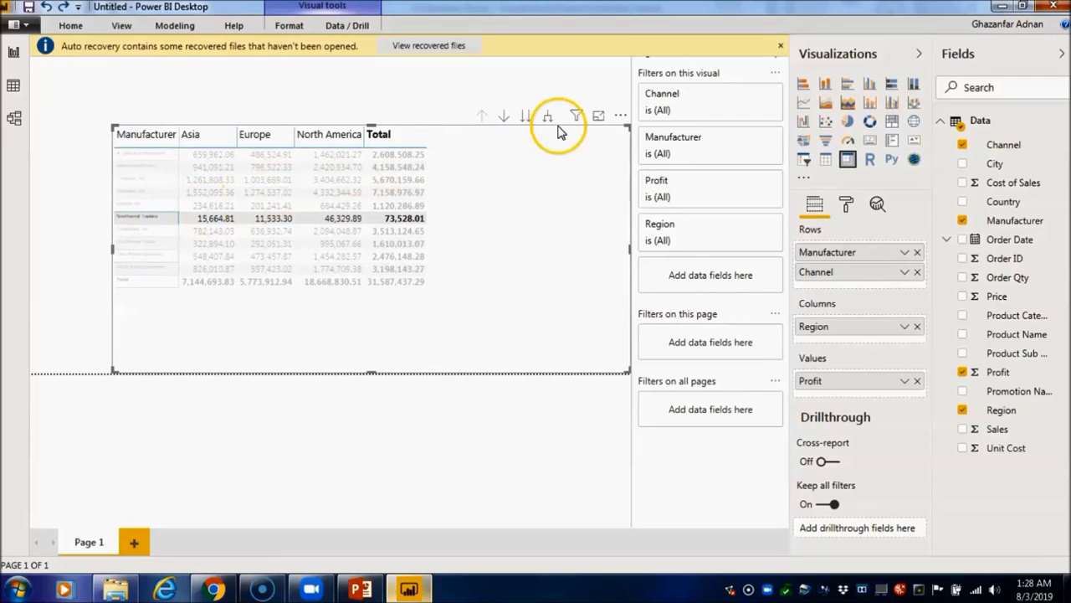
pyautogui.click(499, 115)
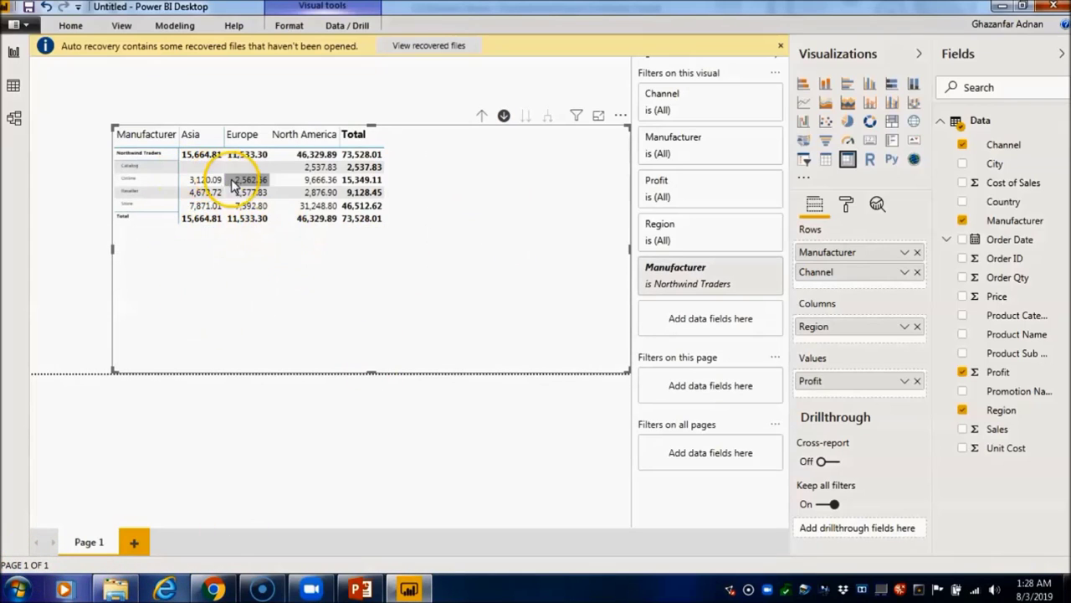
pyautogui.click(148, 175)
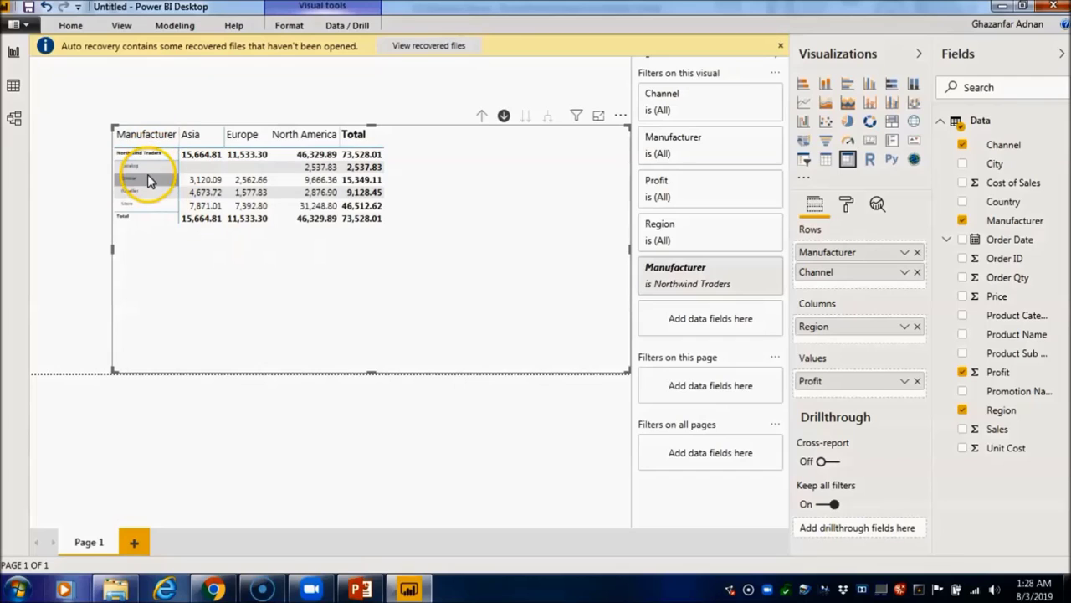
pyautogui.click(151, 192)
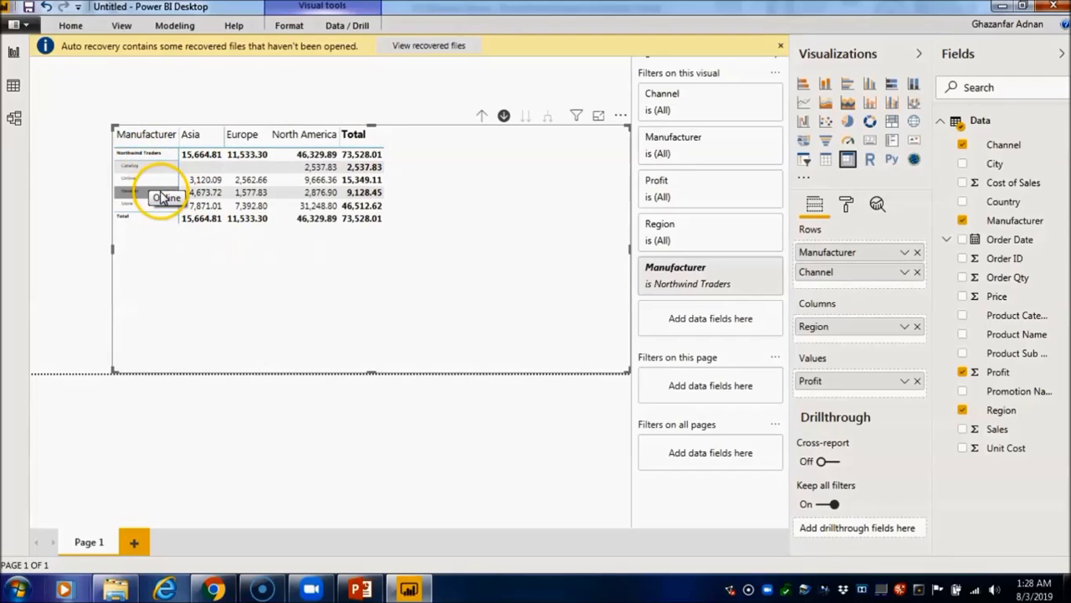
pyautogui.click(155, 136)
pyautogui.click(151, 155)
pyautogui.click(153, 193)
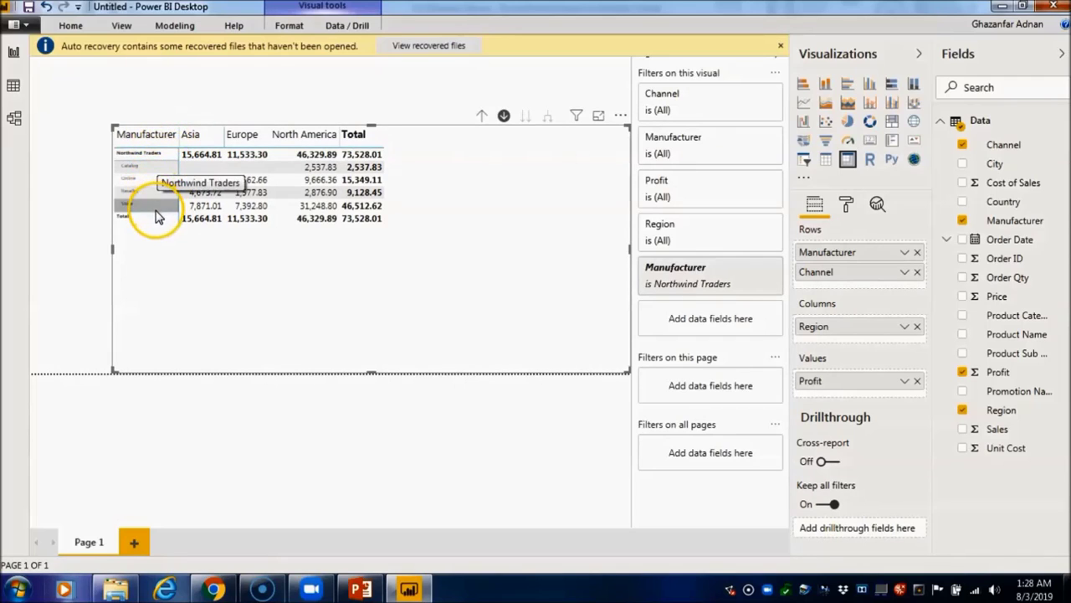
pyautogui.click(156, 167)
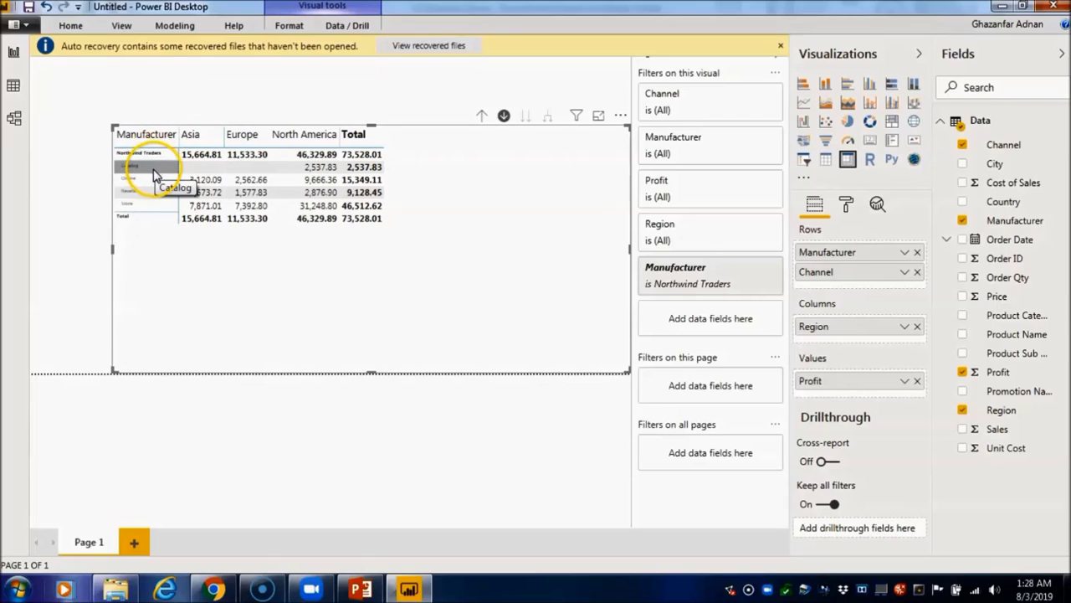
pyautogui.click(155, 192)
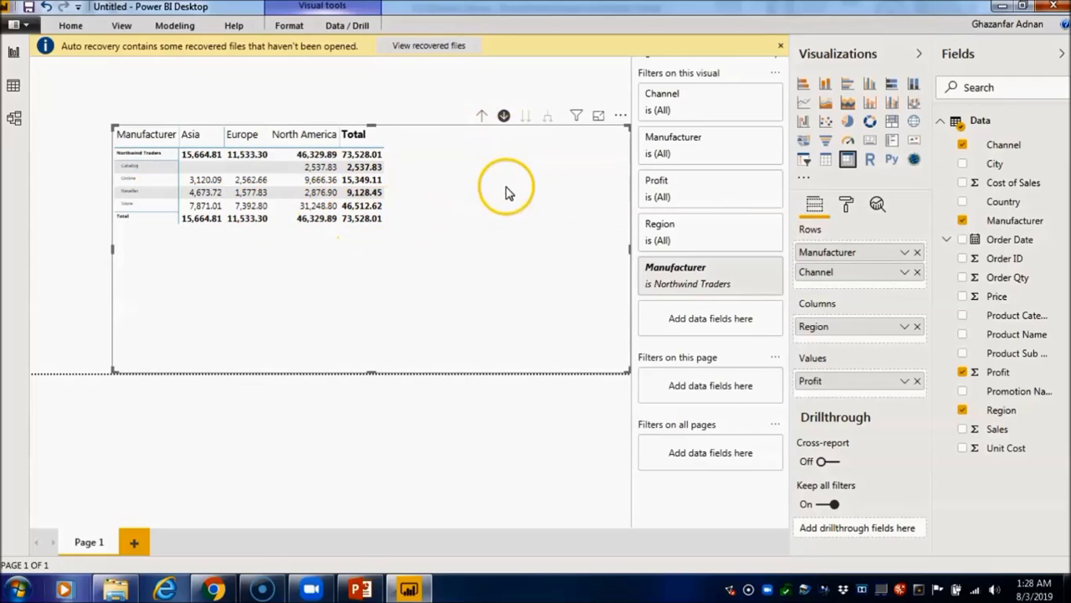
pyautogui.click(499, 215)
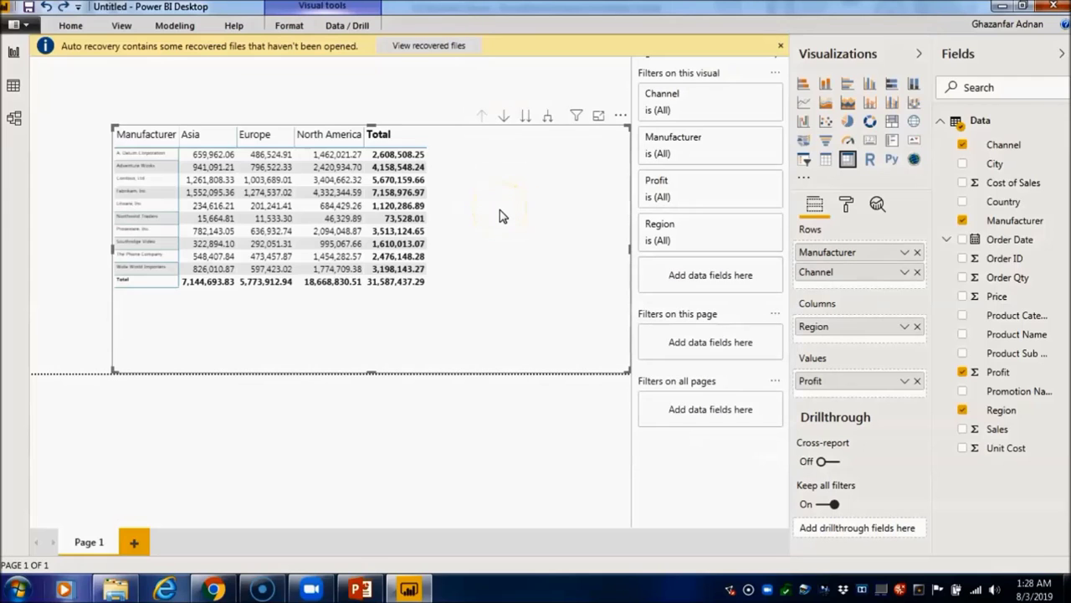
# Try drill mode on further manufacturer rows of the matrix, ending at the Manufacturer level with drill mode off.
pyautogui.click(504, 119)
pyautogui.click(144, 203)
pyautogui.click(280, 195)
pyautogui.click(137, 227)
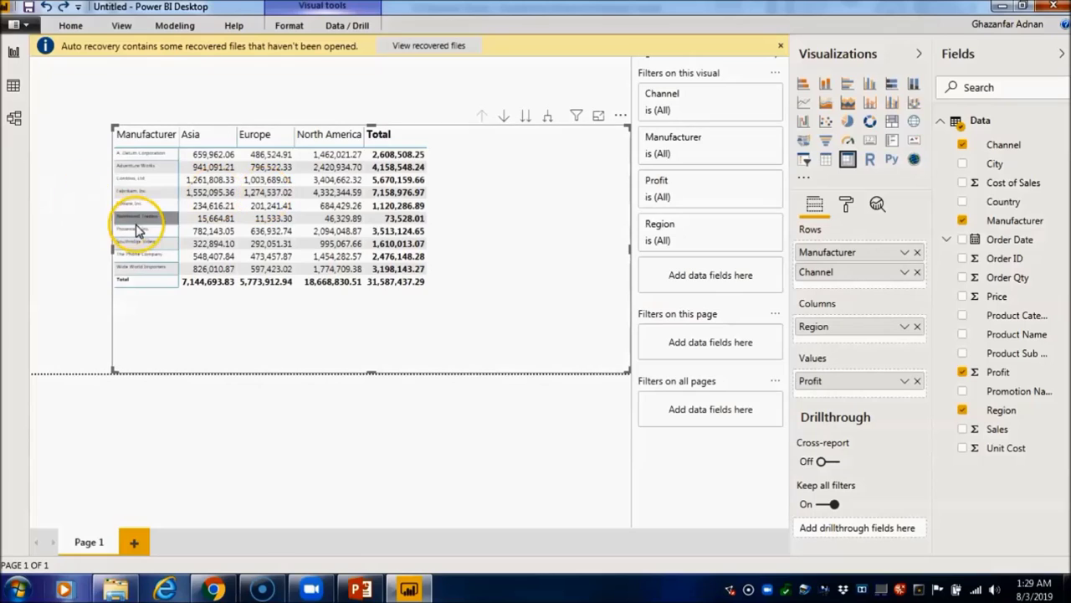
pyautogui.click(137, 243)
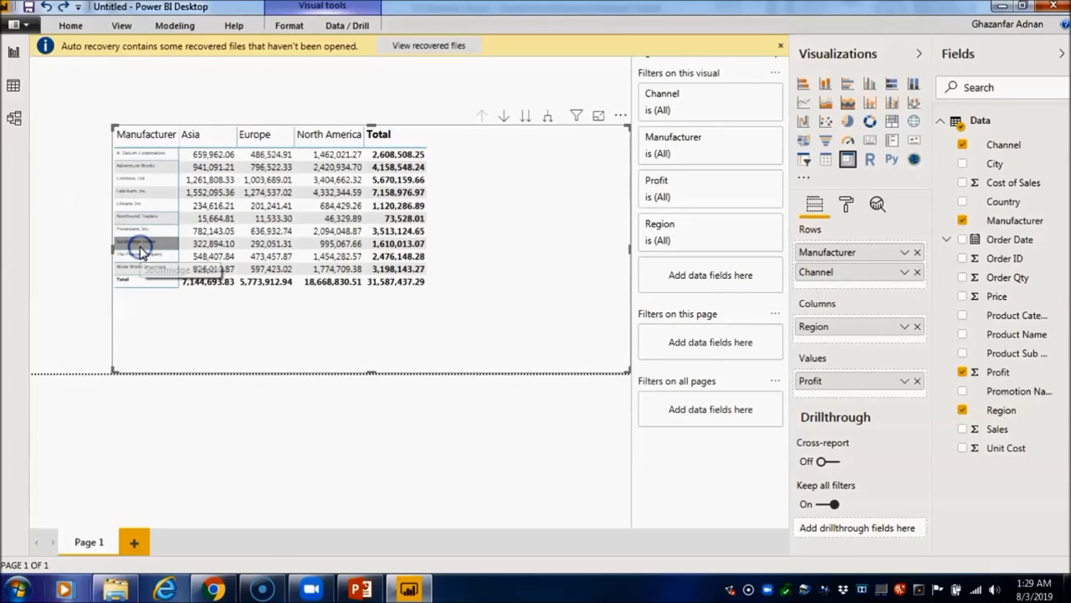
pyautogui.click(139, 176)
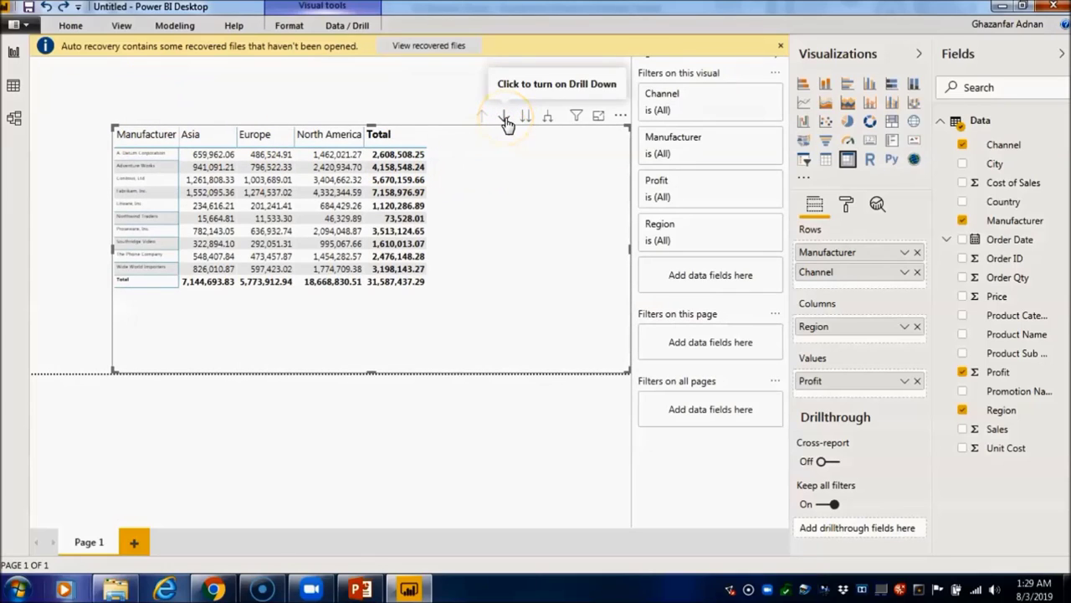
# Narrow the matrix to just past its Total column and move it to the upper-left corner of the report page.
pyautogui.moveTo(626, 128); pyautogui.dragTo(429, 125)
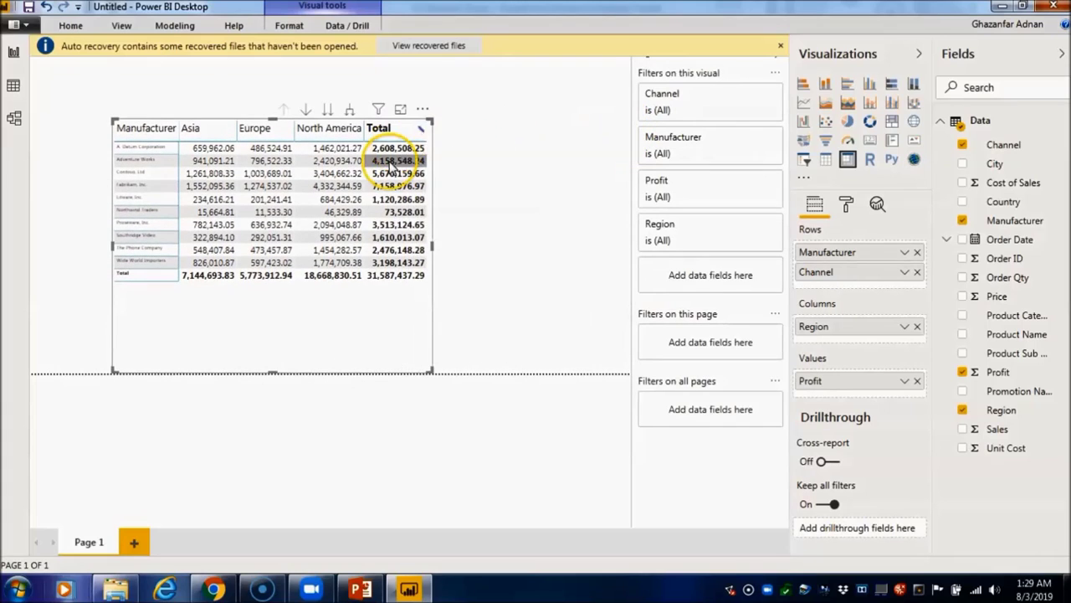
pyautogui.moveTo(389, 167); pyautogui.dragTo(307, 110)
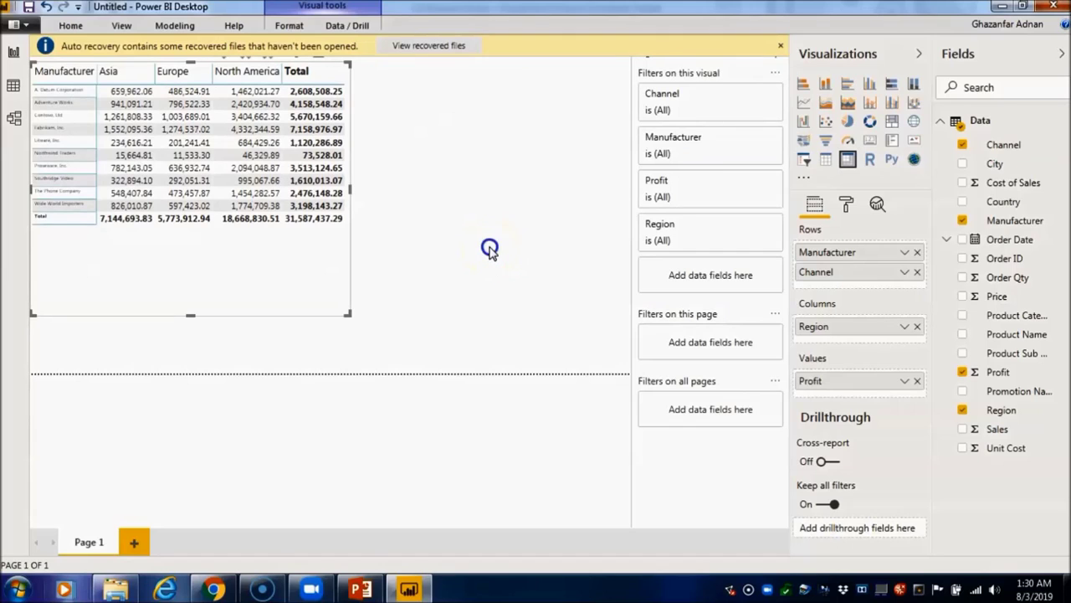
# Create a table visual of Sales by Country in the empty area beside the matrix.
pyautogui.click(490, 249)
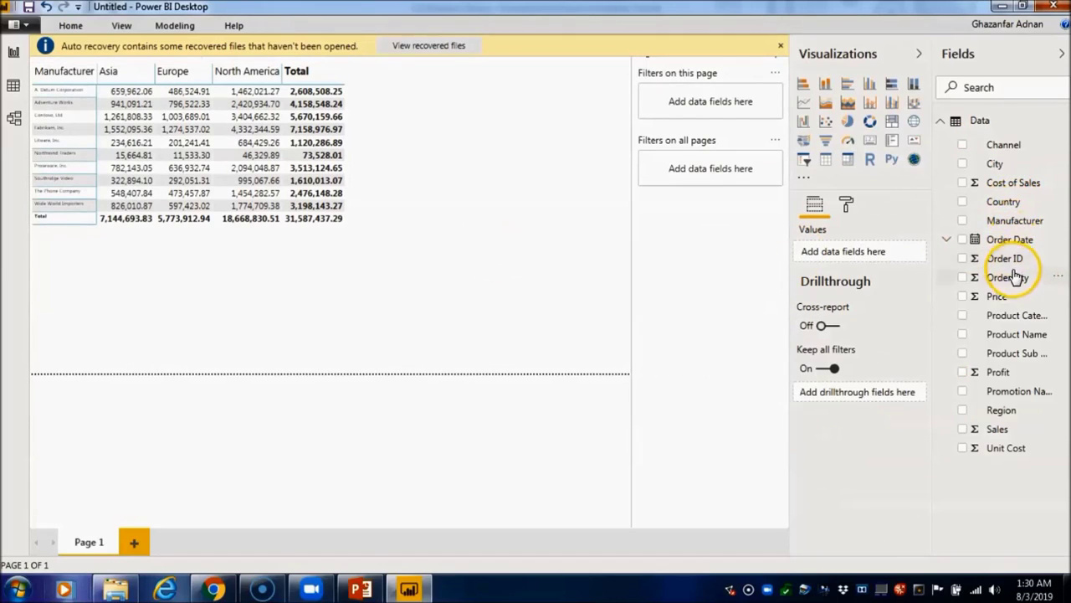
pyautogui.moveTo(1005, 201); pyautogui.dragTo(514, 163)
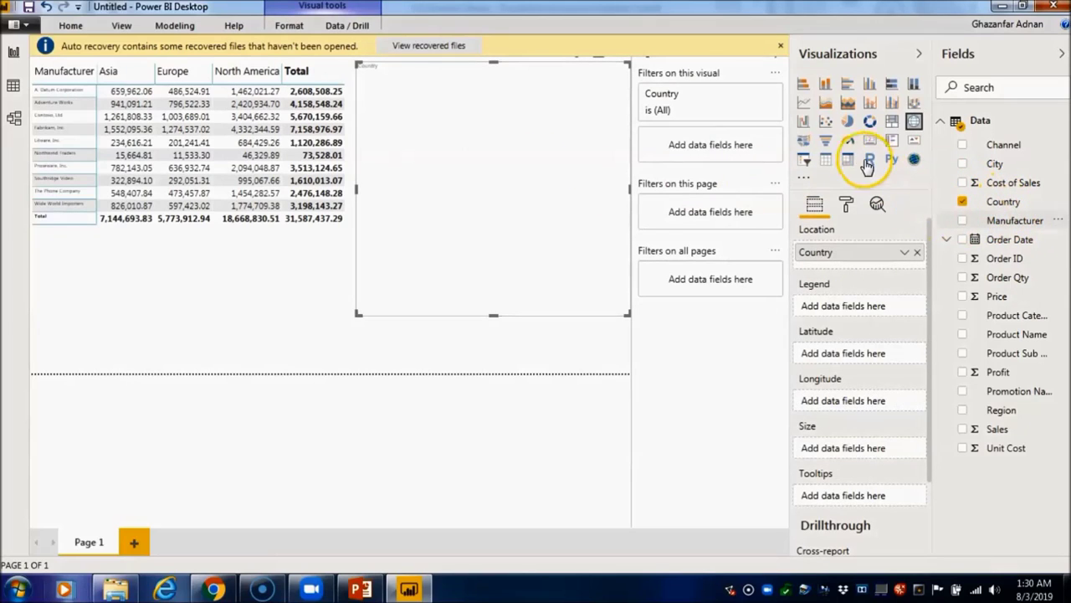
pyautogui.click(827, 162)
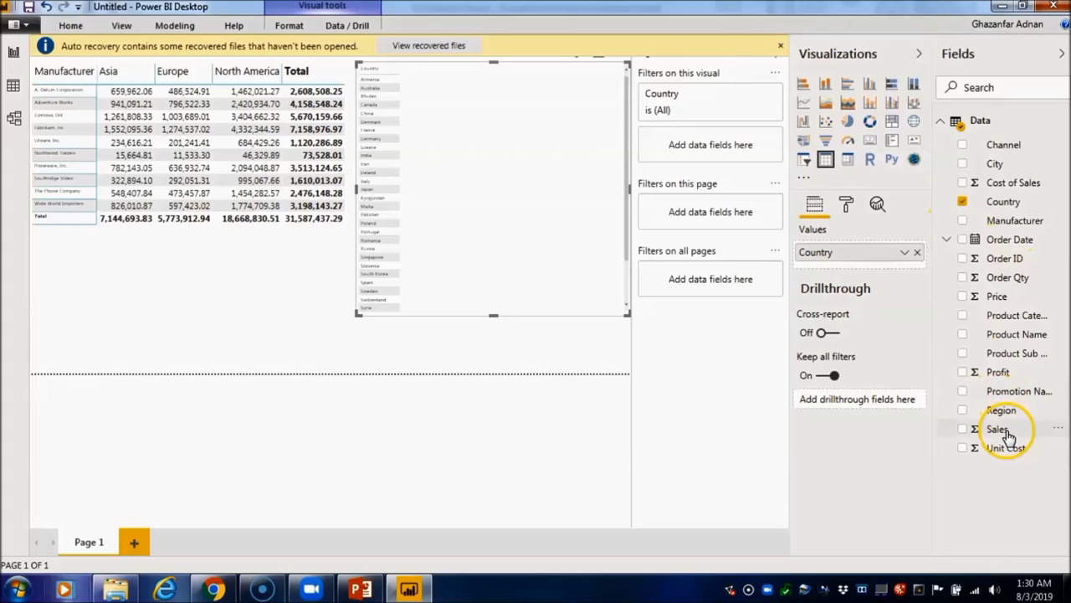
pyautogui.moveTo(1004, 430); pyautogui.dragTo(519, 204)
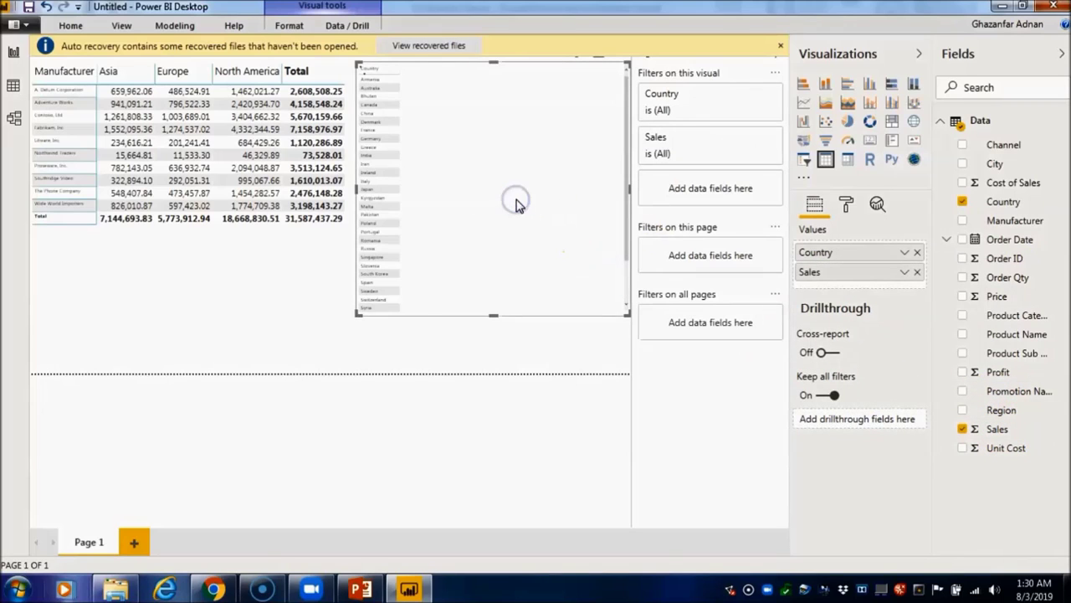
# Cross-filter the Country sales table by Litware's Europe value, the whole Litware row, and the Contoso, Ltd row of the matrix.
pyautogui.click(181, 142)
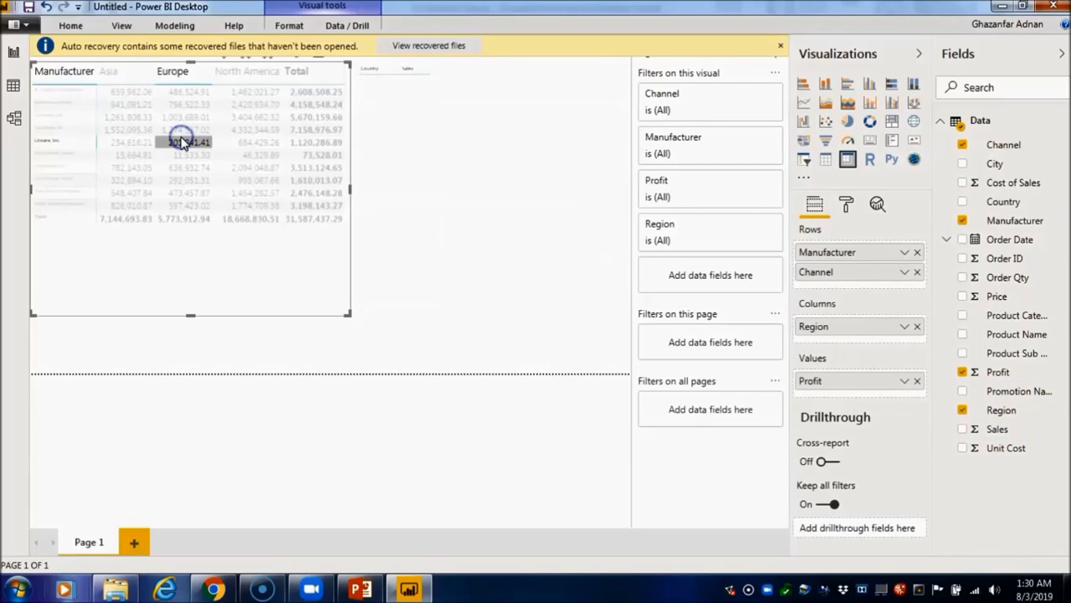
pyautogui.click(53, 143)
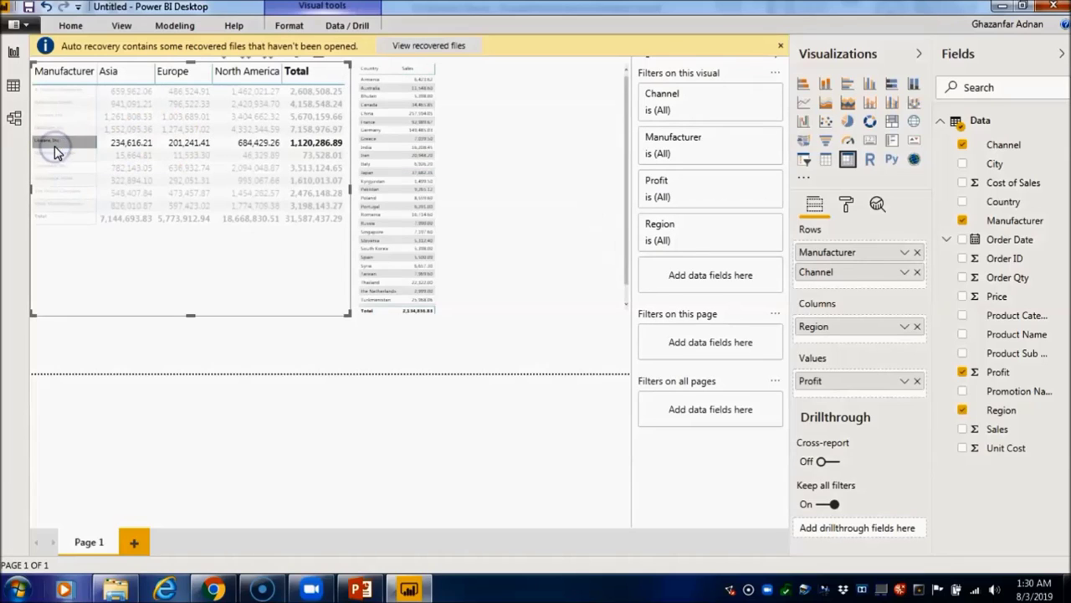
pyautogui.click(197, 144)
pyautogui.click(67, 144)
pyautogui.click(66, 115)
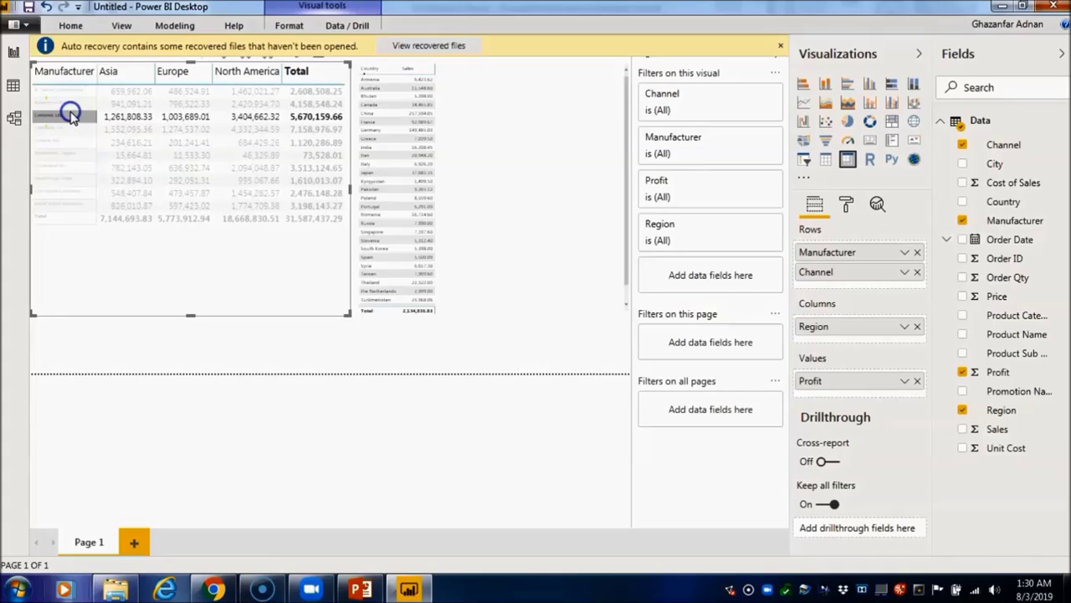
# Cross-filter the Country sales table by the Asia, Europe and North America columns of the matrix in turn.
pyautogui.click(124, 74)
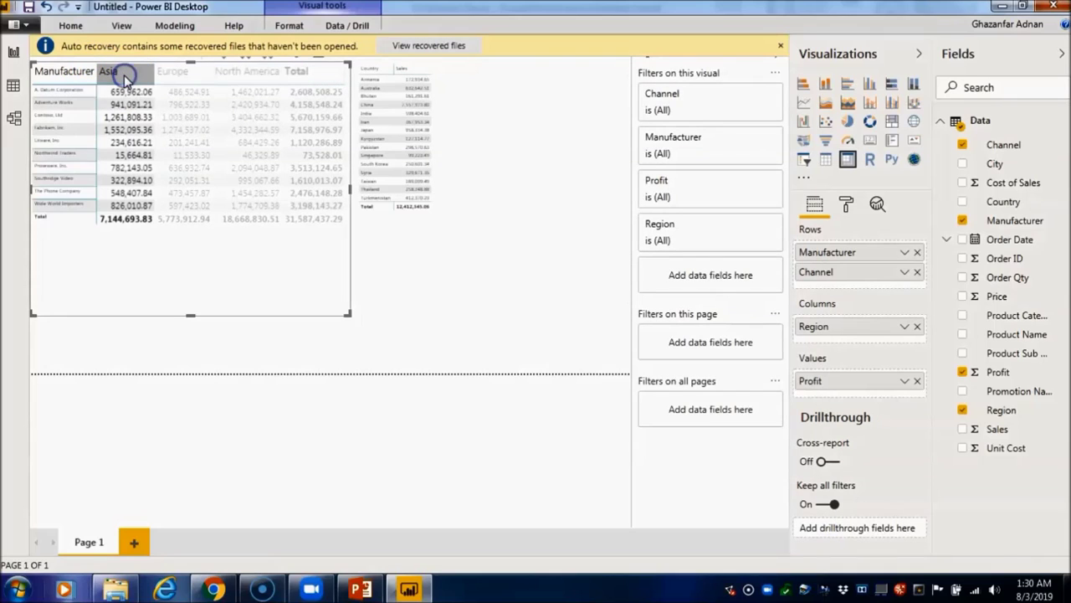
pyautogui.click(193, 74)
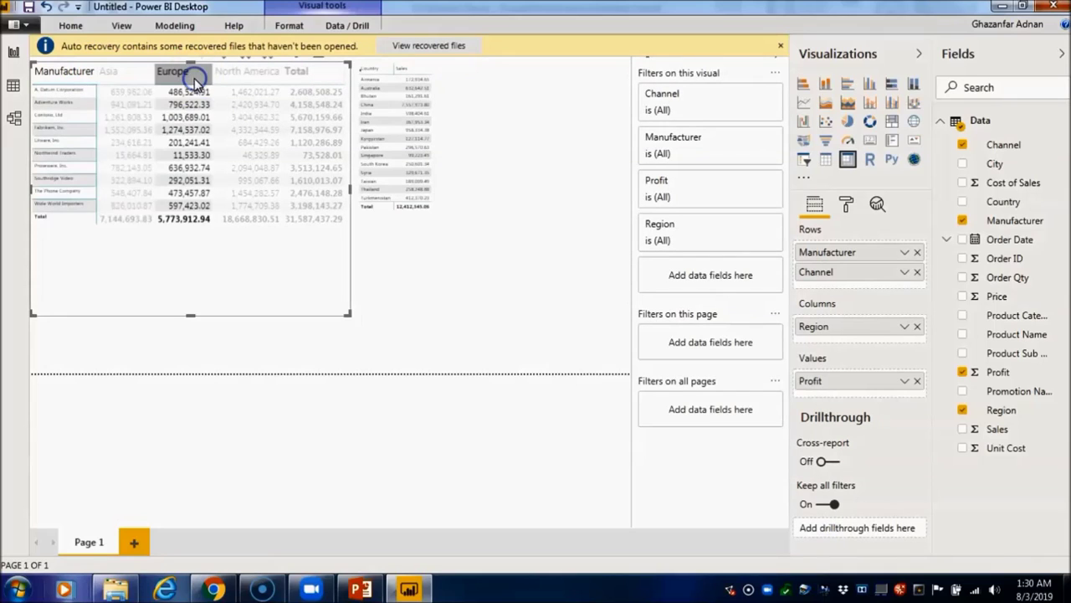
pyautogui.click(235, 75)
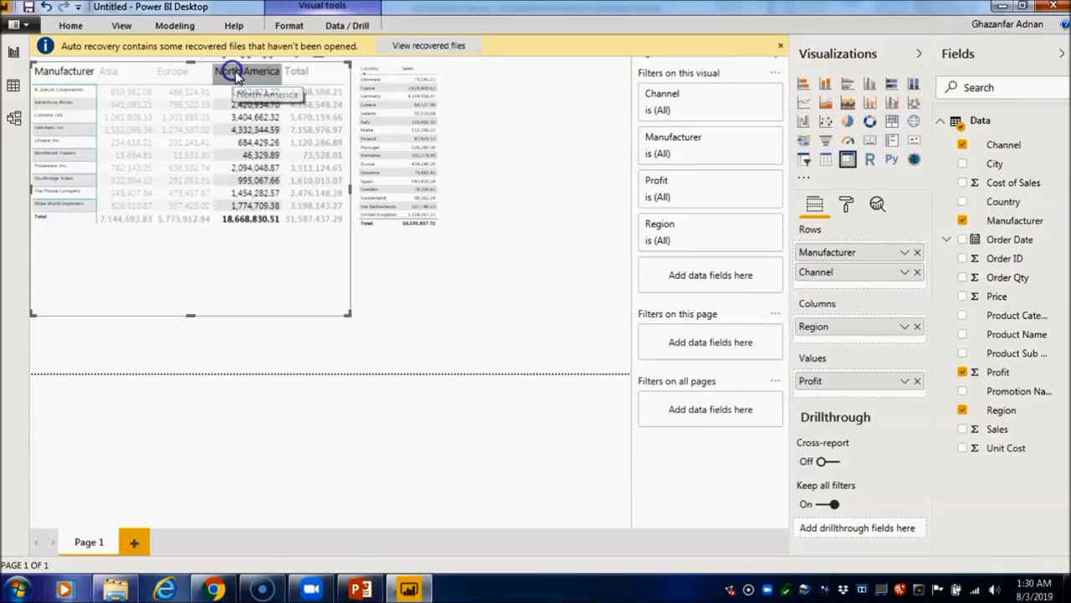
# Sort the matrix by its Total column in descending and ascending order, and restore the sort by Manufacturer.
pyautogui.click(327, 82)
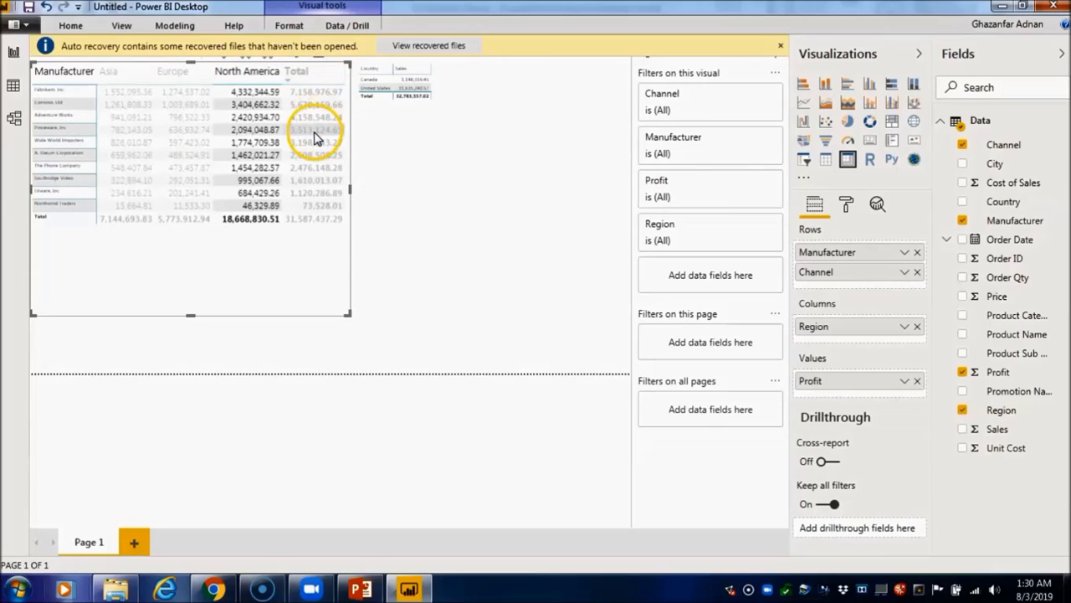
pyautogui.click(307, 70)
pyautogui.click(159, 72)
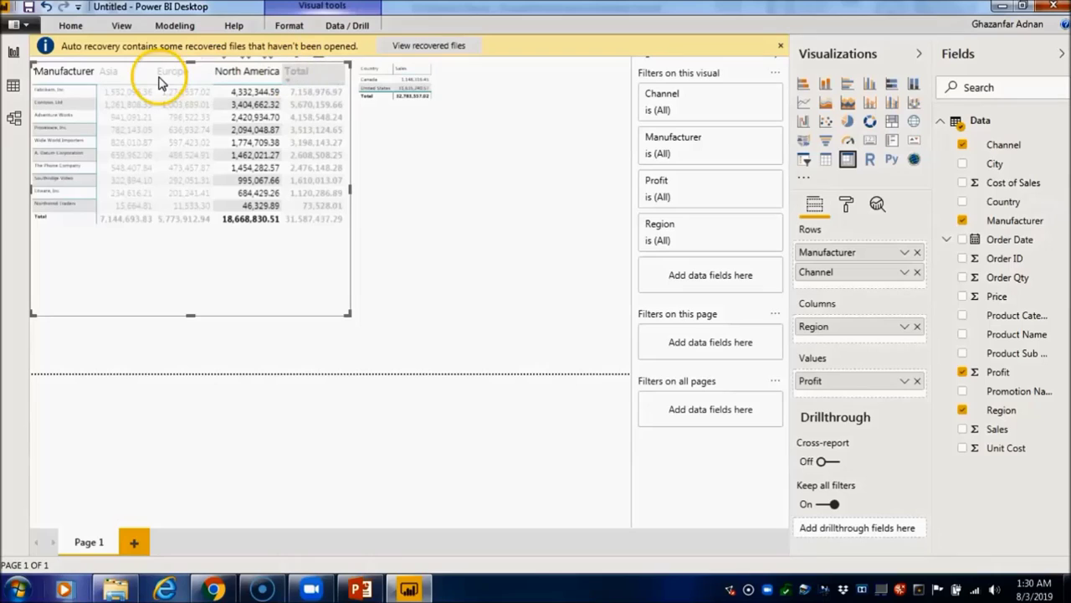
pyautogui.click(161, 75)
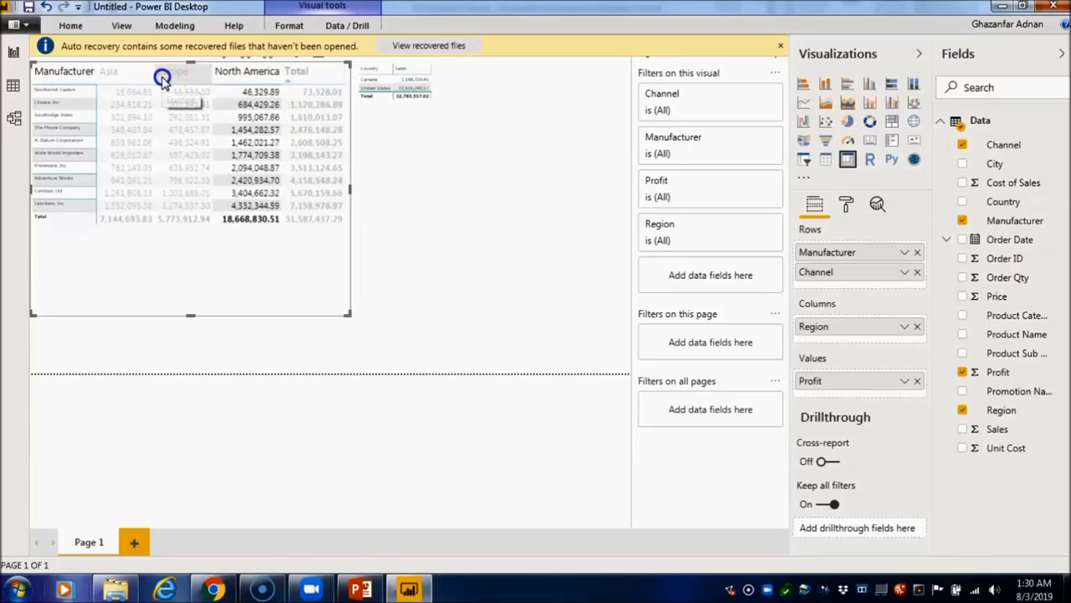
pyautogui.click(109, 72)
pyautogui.click(84, 76)
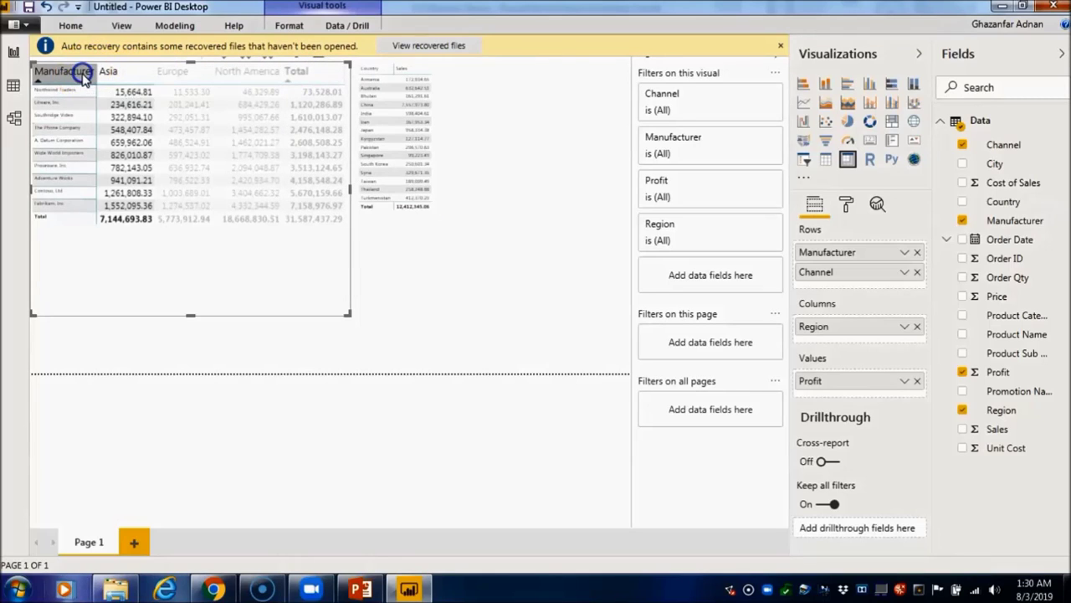
# Cross-filter the Country sales table by the Northwind Traders row and by Litware's Europe value in the matrix.
pyautogui.click(76, 159)
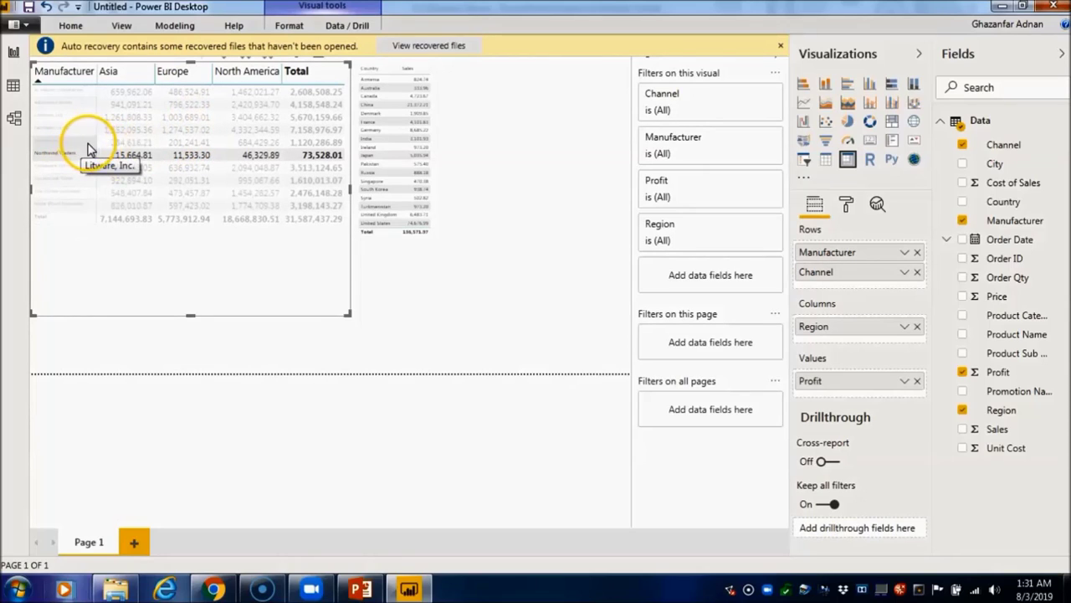
pyautogui.click(193, 144)
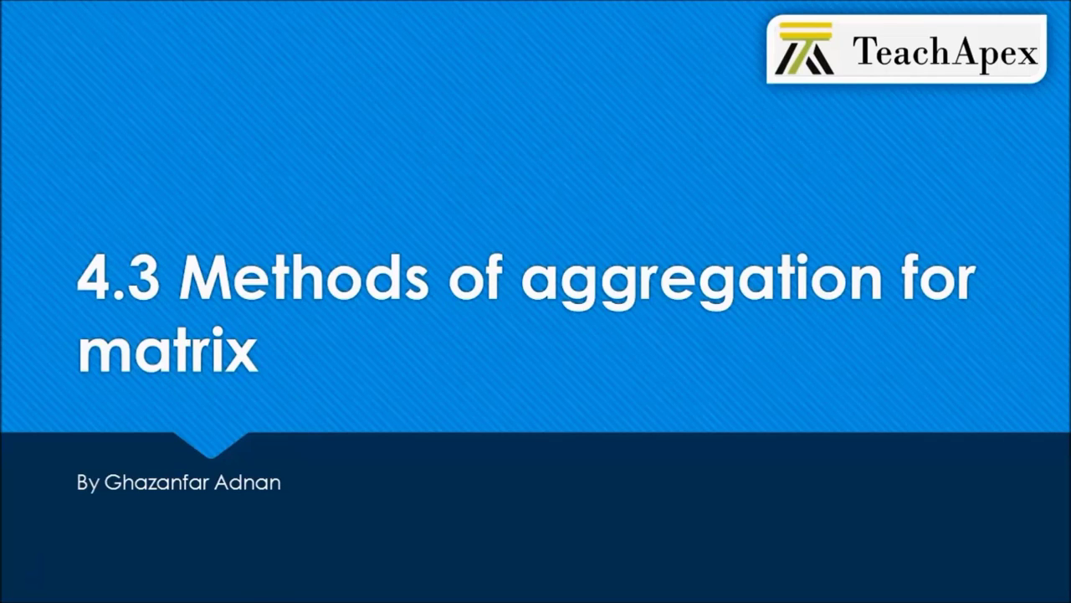
# Exit the slide show, switch to Power BI Desktop, and cross-filter the Country sales table by individual manufacturer-region values in the matrix.
pyautogui.press('Escape')
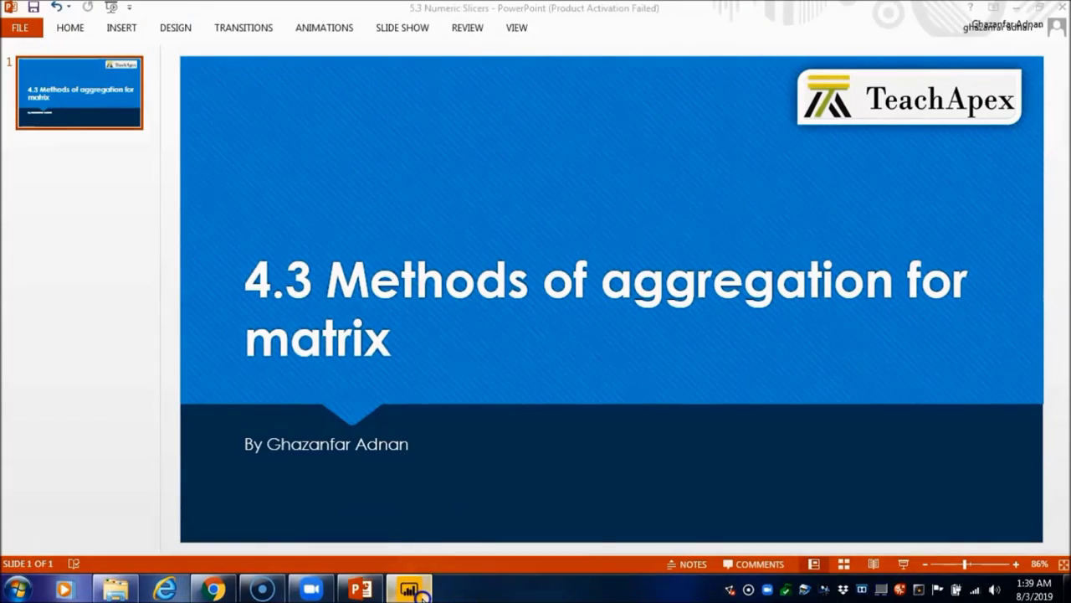
pyautogui.click(419, 591)
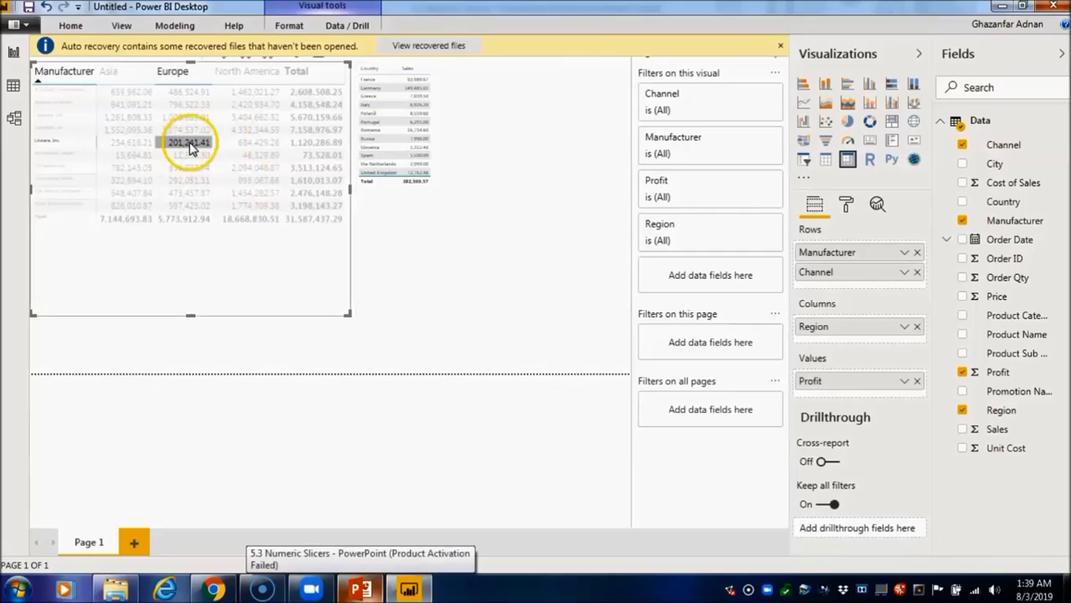
pyautogui.click(247, 192)
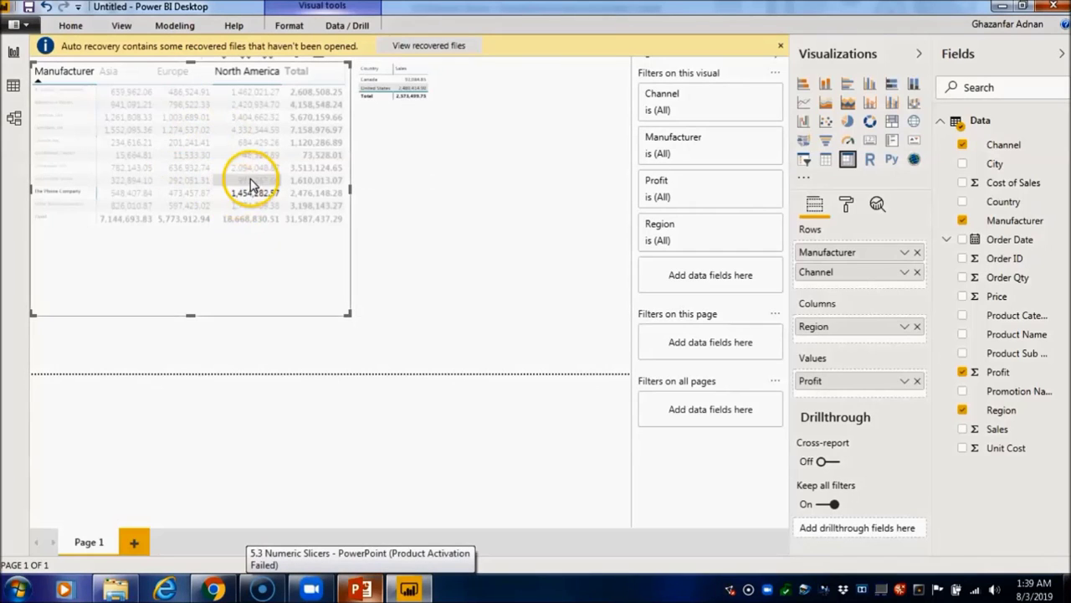
pyautogui.click(241, 172)
pyautogui.click(174, 132)
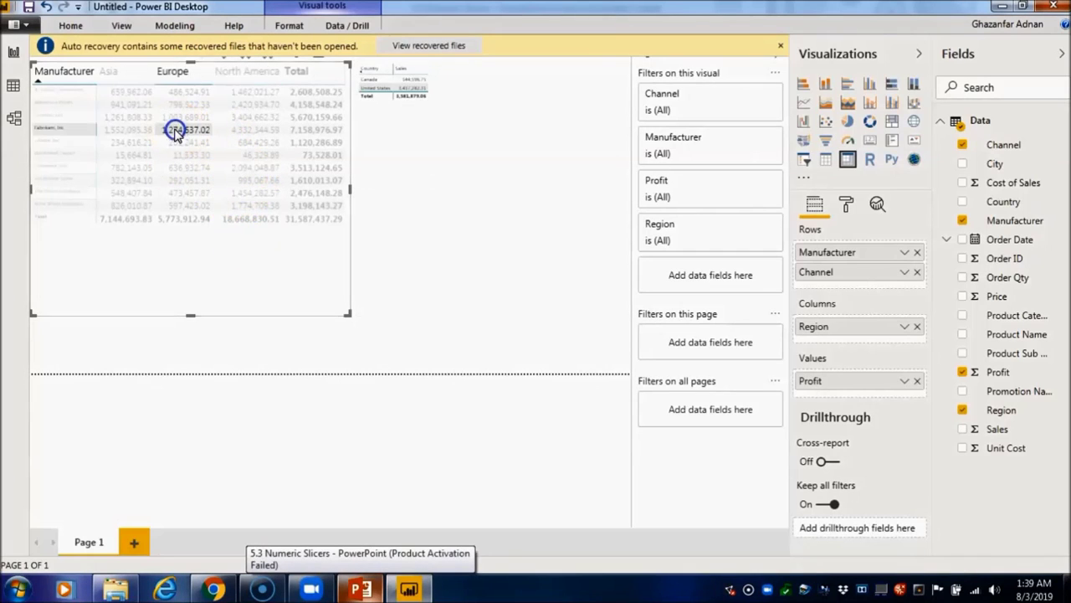
pyautogui.click(117, 103)
pyautogui.click(123, 158)
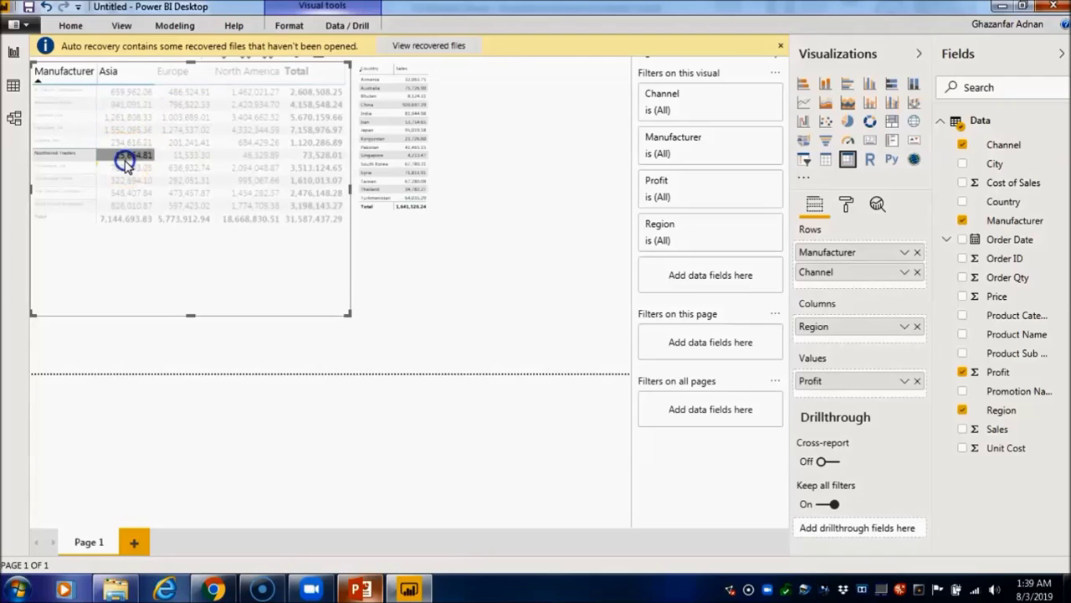
pyautogui.click(72, 134)
pyautogui.click(266, 193)
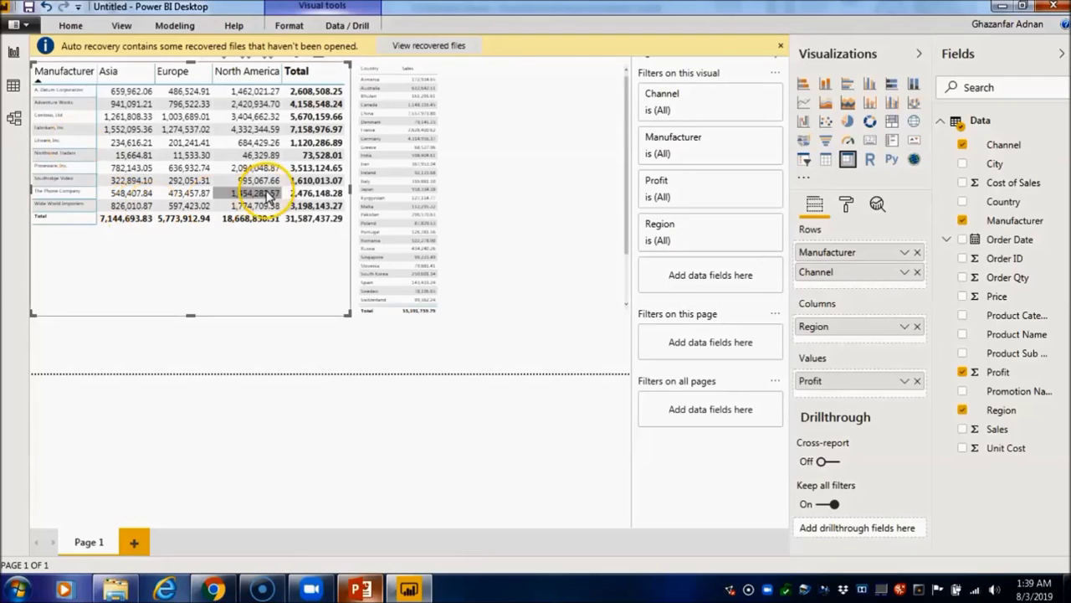
# Delete the Country sales table from the report page.
pyautogui.click(424, 148)
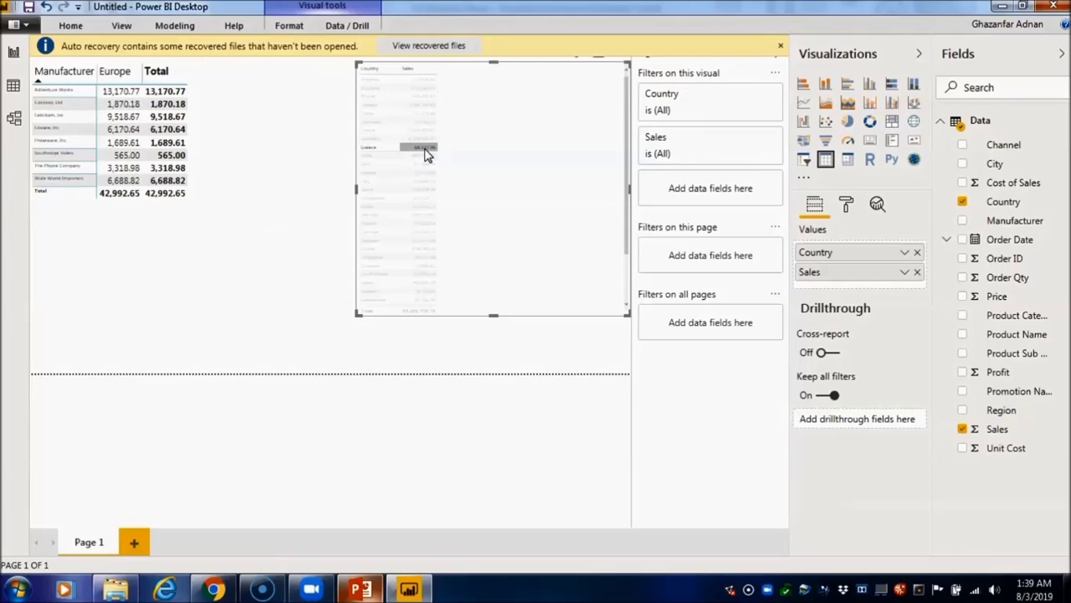
pyautogui.press('Delete')
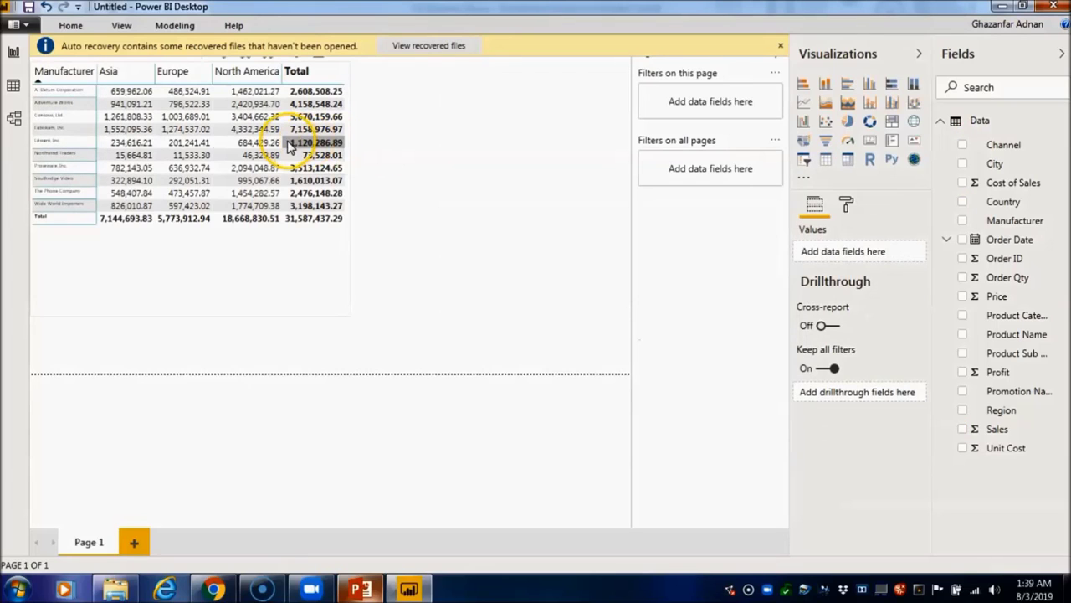
# Highlight the Adventure Works row, Litware's North America value, and the Litware row in the matrix.
pyautogui.click(67, 105)
pyautogui.click(69, 106)
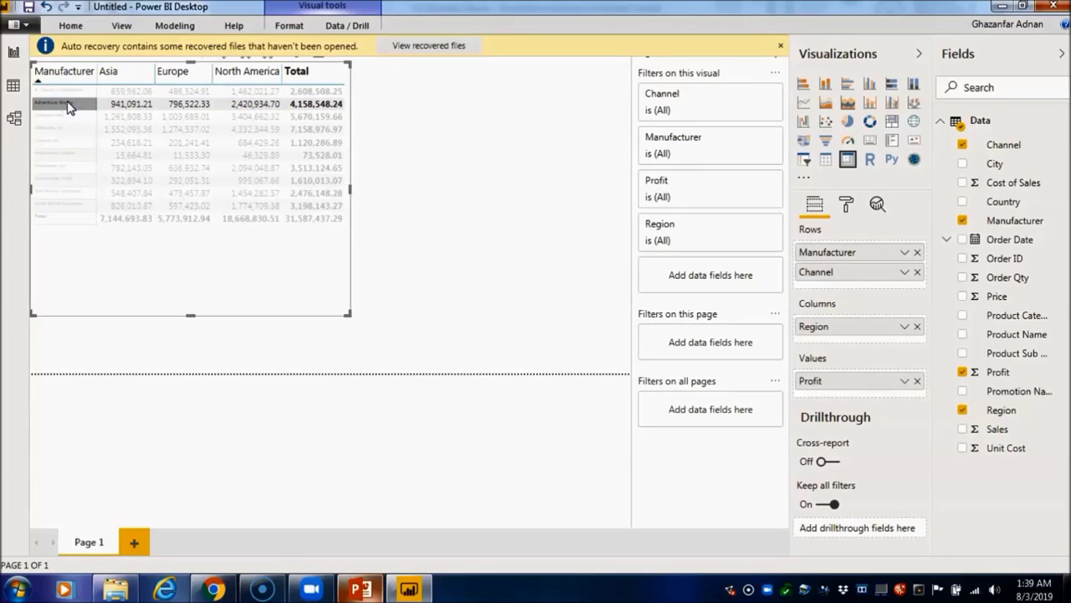
pyautogui.click(259, 142)
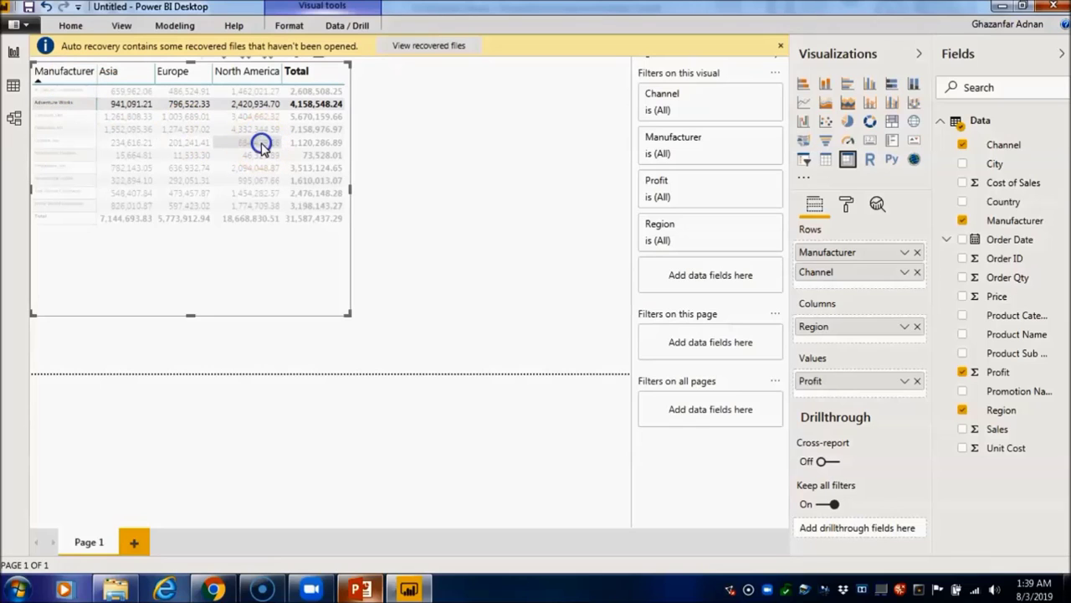
pyautogui.click(88, 142)
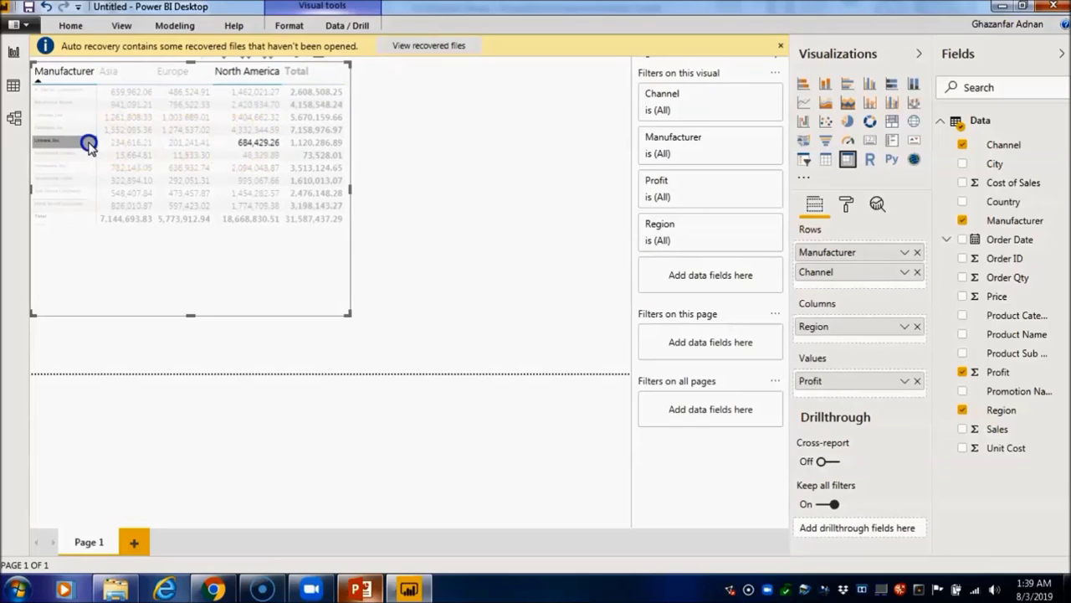
# Set the text size of the matrix's row headers to 13 pt.
pyautogui.click(844, 207)
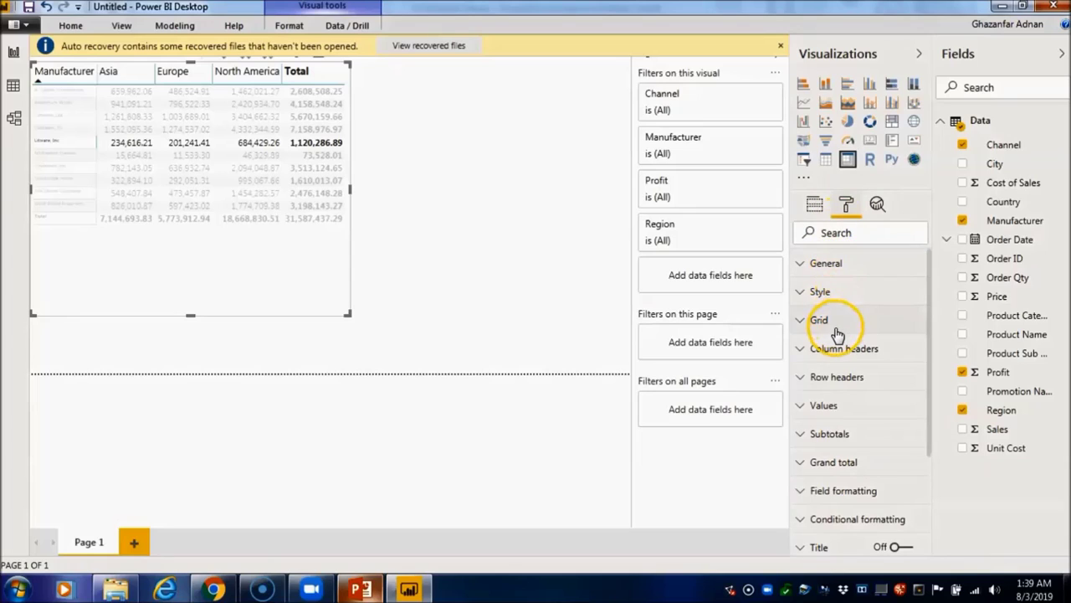
pyautogui.scroll(-1, 837, 333)
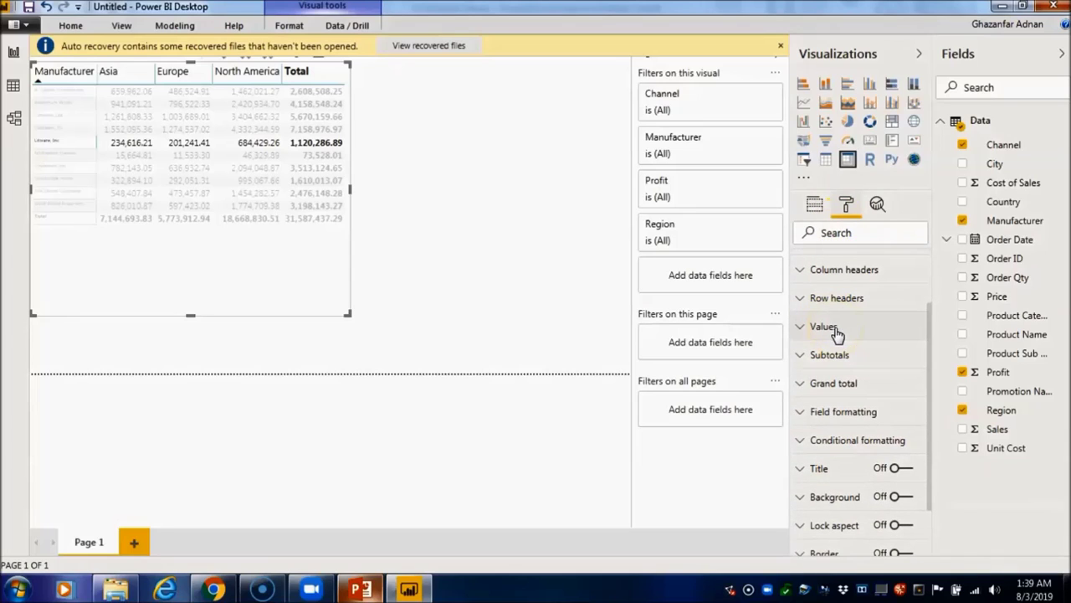
pyautogui.scroll(1, 839, 330)
pyautogui.click(853, 377)
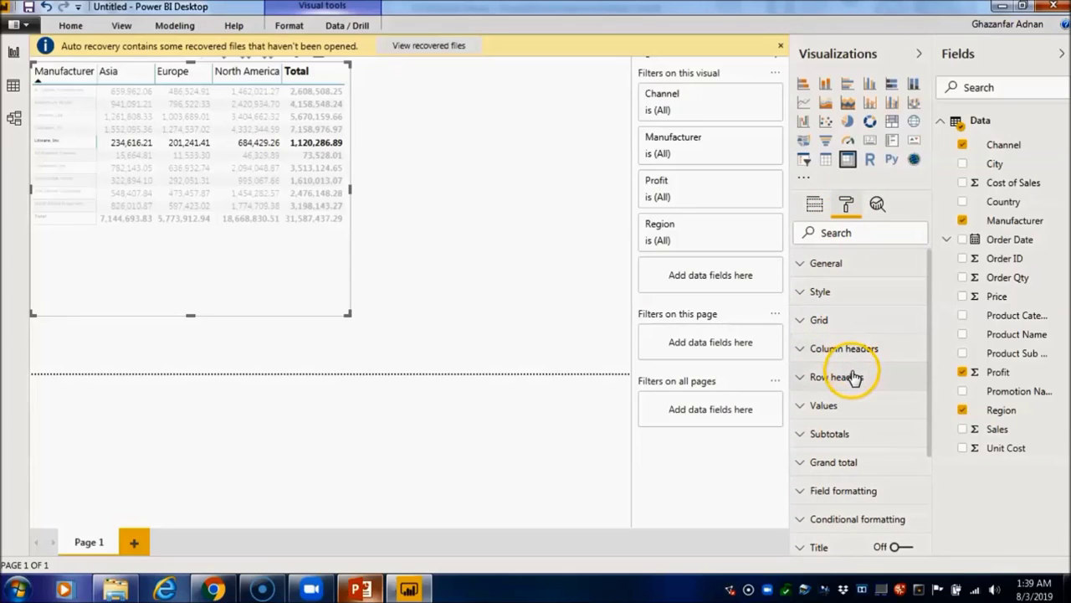
pyautogui.scroll(-3, 833, 368)
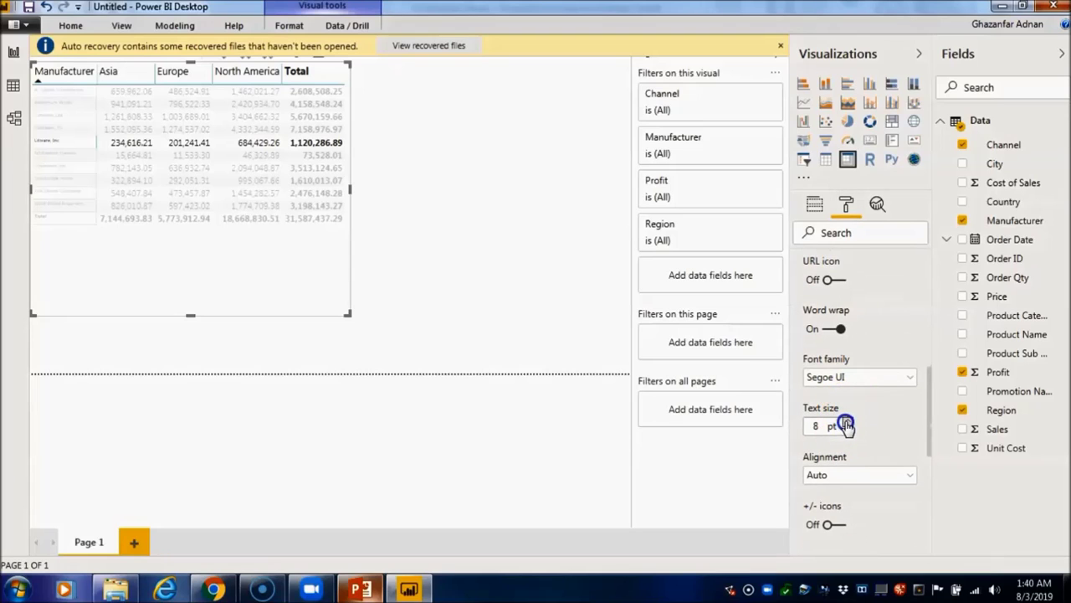
pyautogui.click(848, 422)
pyautogui.click(848, 422)
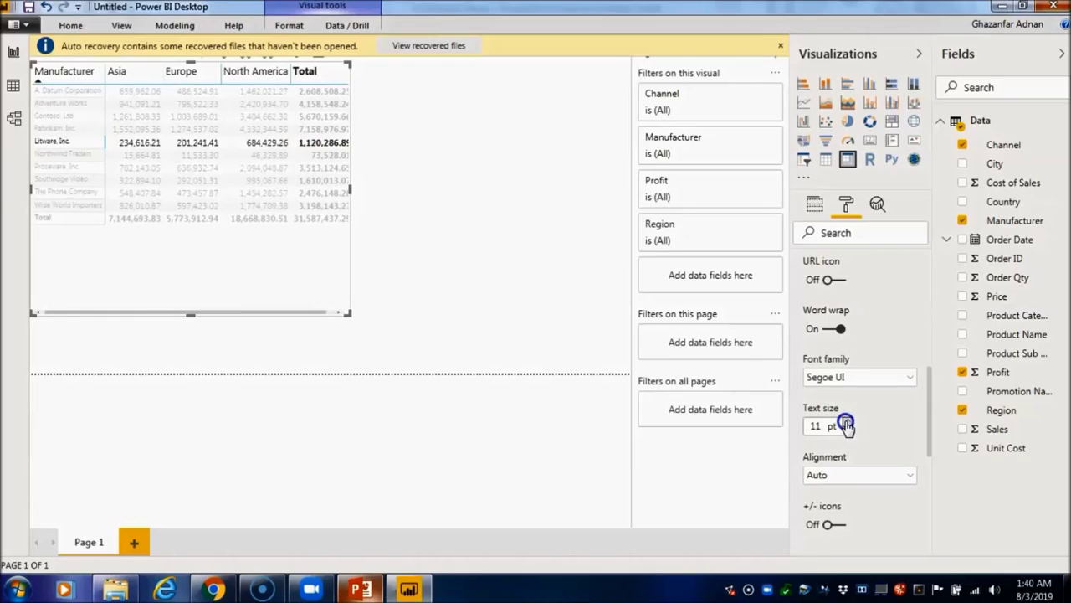
pyautogui.click(848, 422)
pyautogui.click(848, 423)
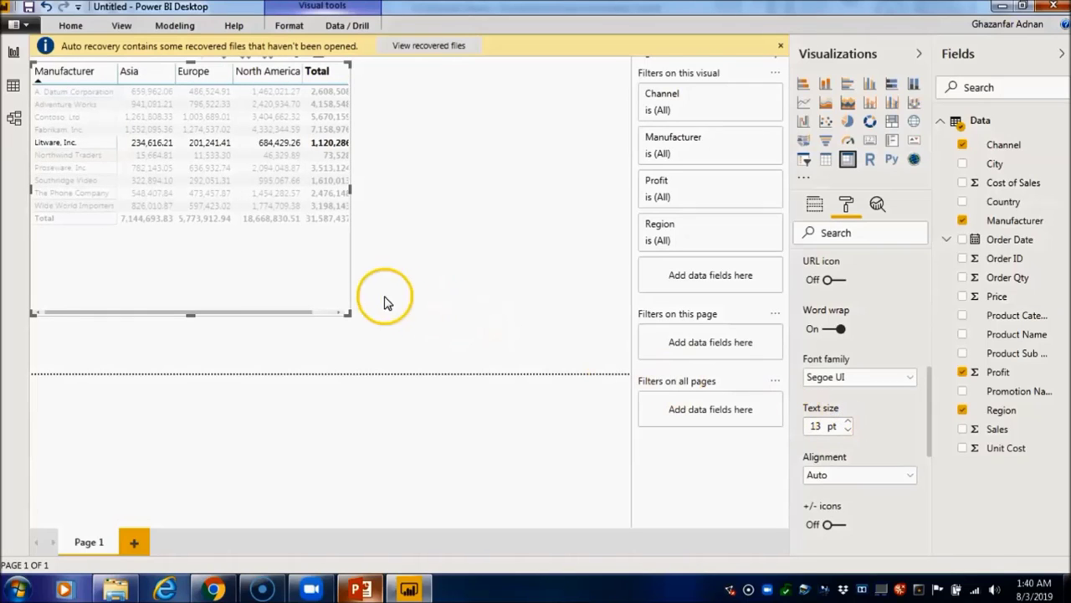
# Enlarge the matrix so its whole Total column fits, move it toward the middle of the page, and clear its value highlighting.
pyautogui.click(481, 265)
pyautogui.click(325, 206)
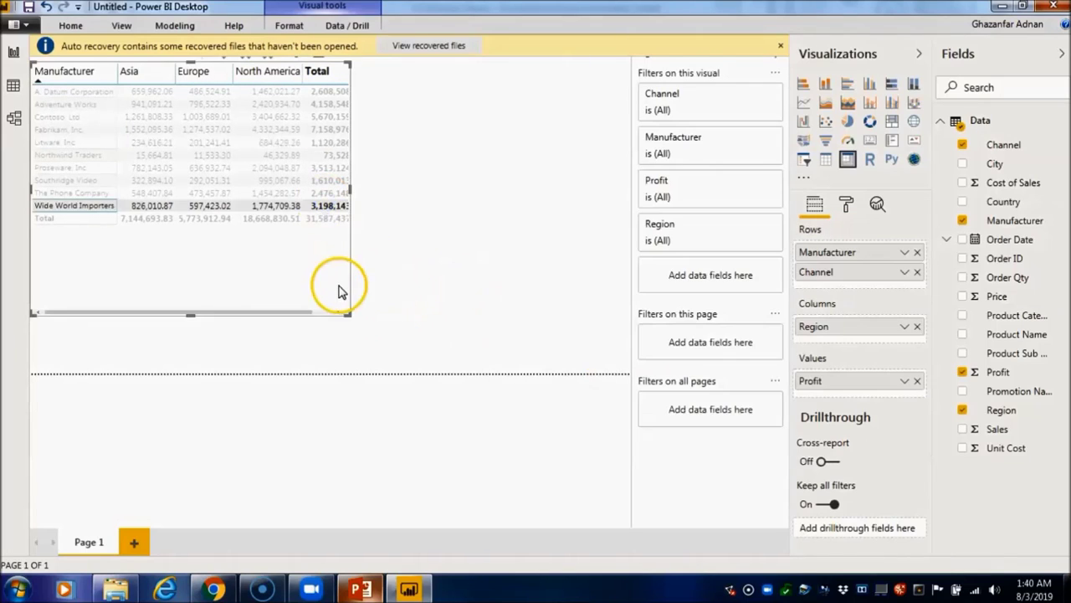
pyautogui.moveTo(349, 311); pyautogui.dragTo(474, 345)
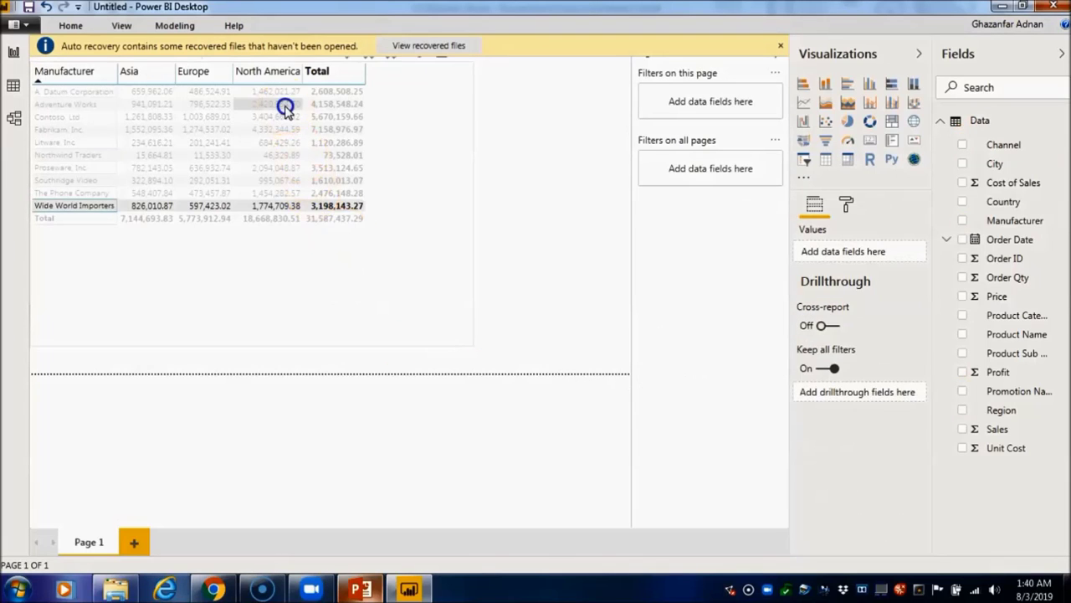
pyautogui.moveTo(282, 105); pyautogui.dragTo(219, 187)
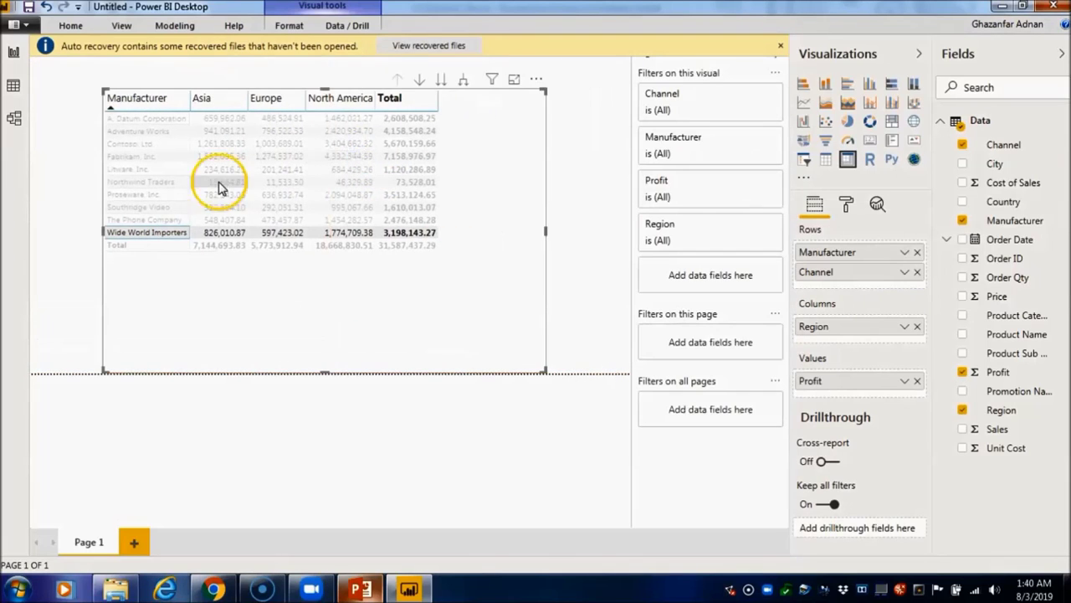
pyautogui.click(83, 187)
pyautogui.click(319, 173)
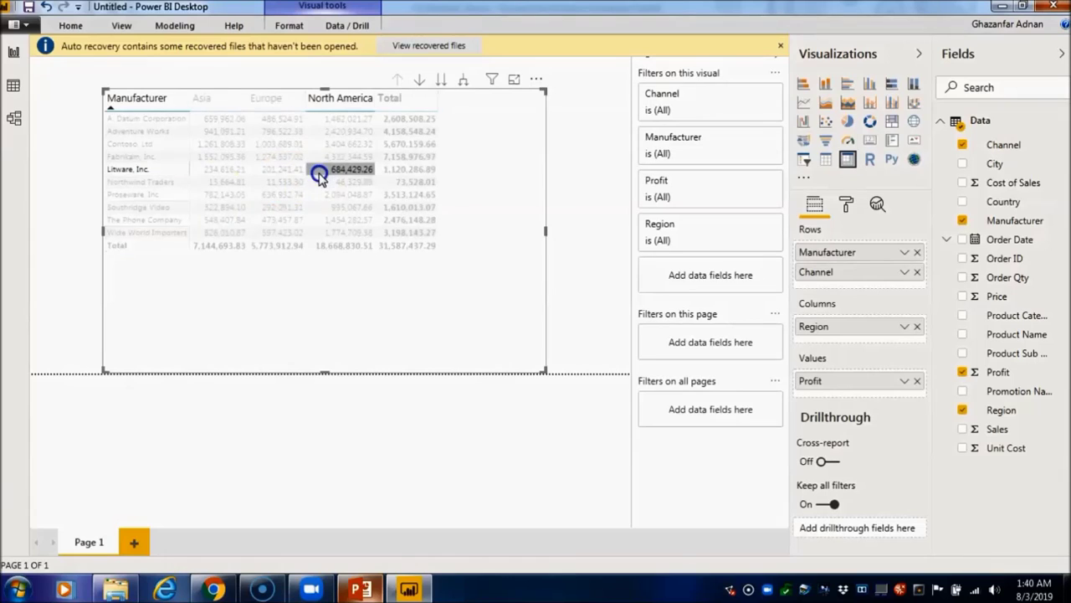
pyautogui.click(319, 174)
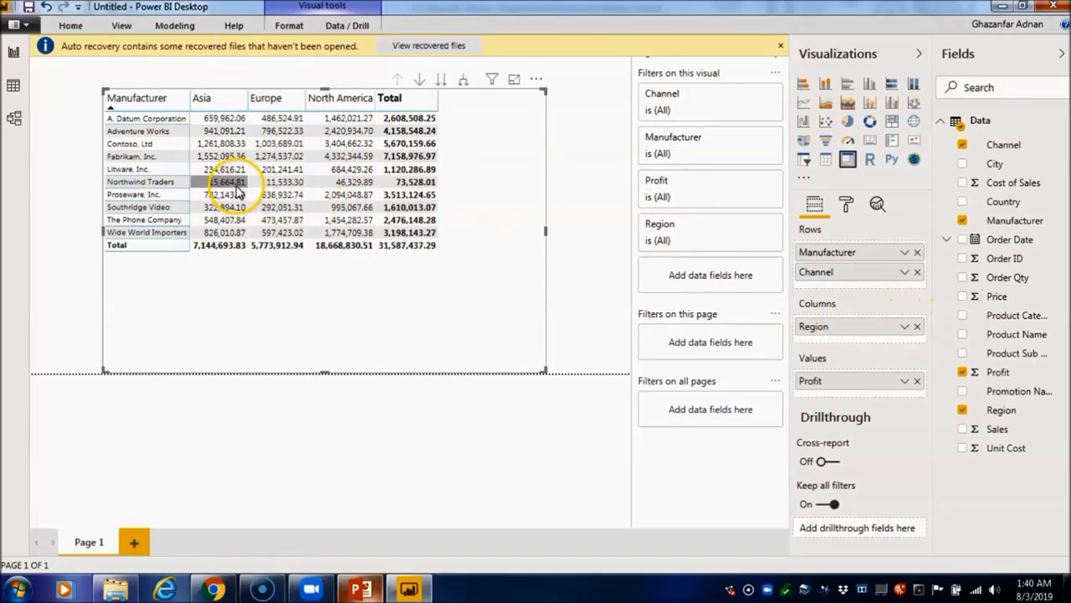
# Examine the options available for the Region column field and dismiss them.
pyautogui.click(904, 328)
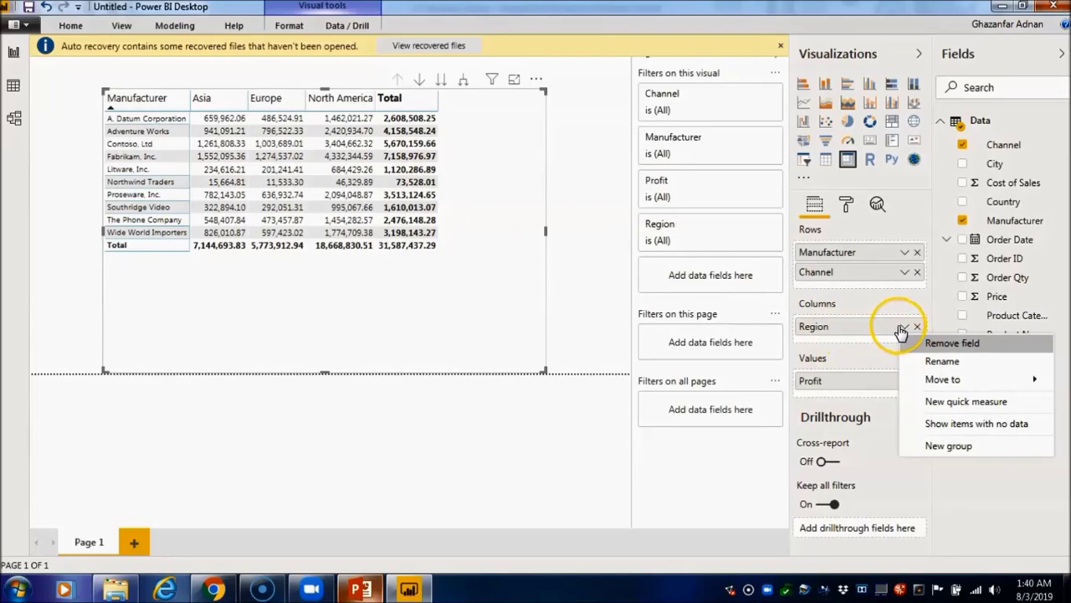
pyautogui.moveTo(932, 383)
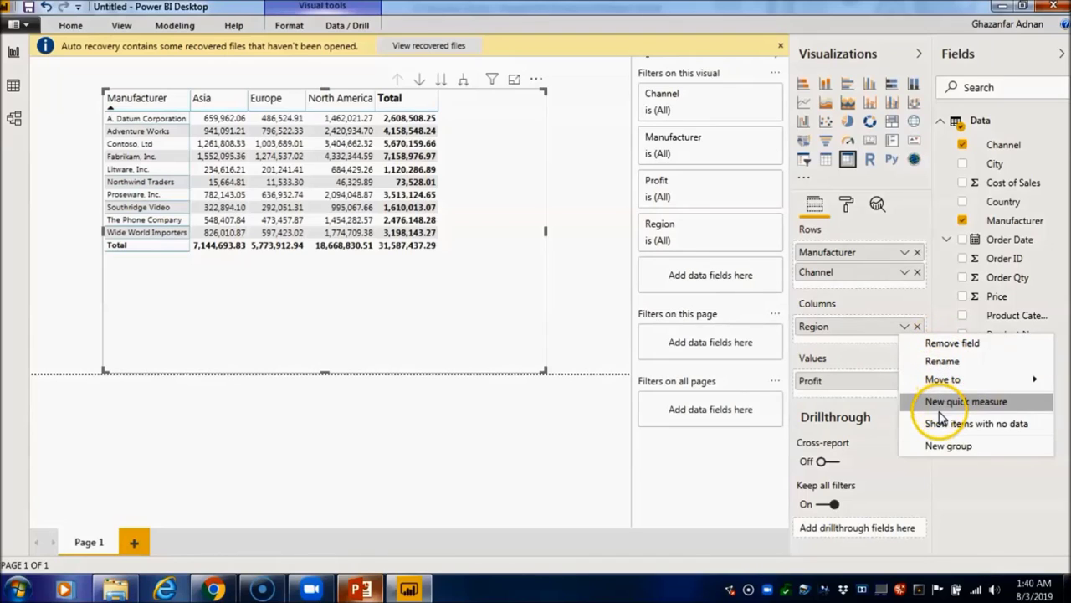
pyautogui.click(857, 362)
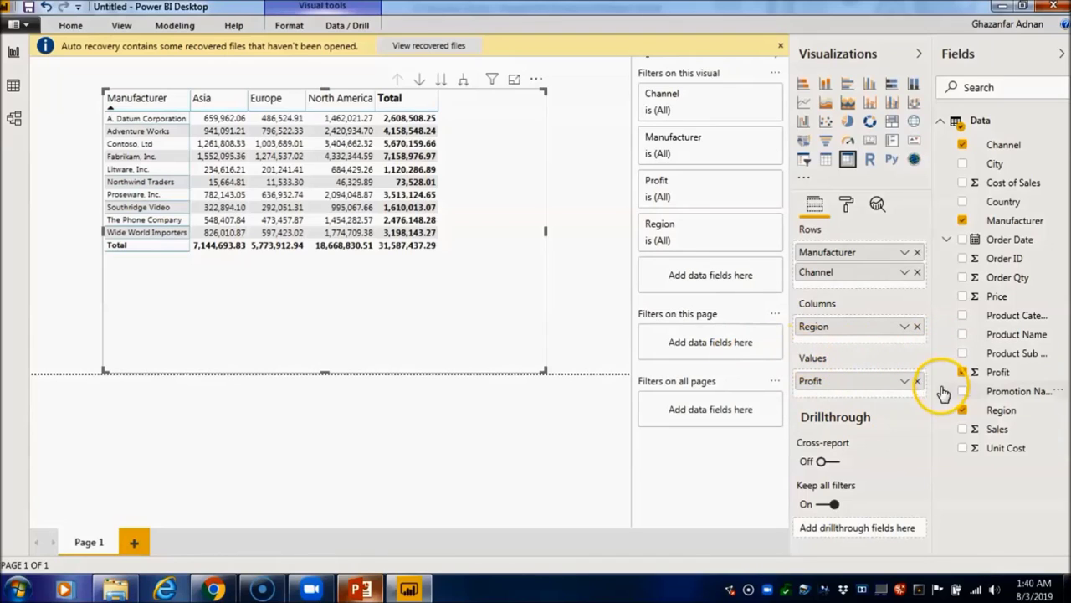
# Change the aggregation of Profit in the matrix values to Average, Minimum, and Maximum in turn.
pyautogui.click(904, 381)
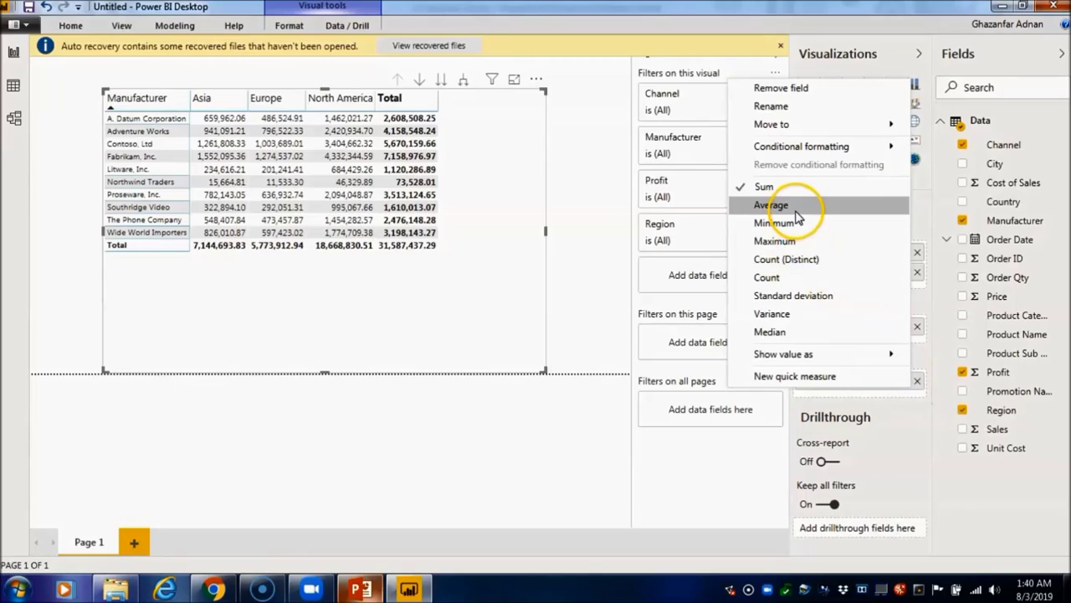
pyautogui.click(775, 205)
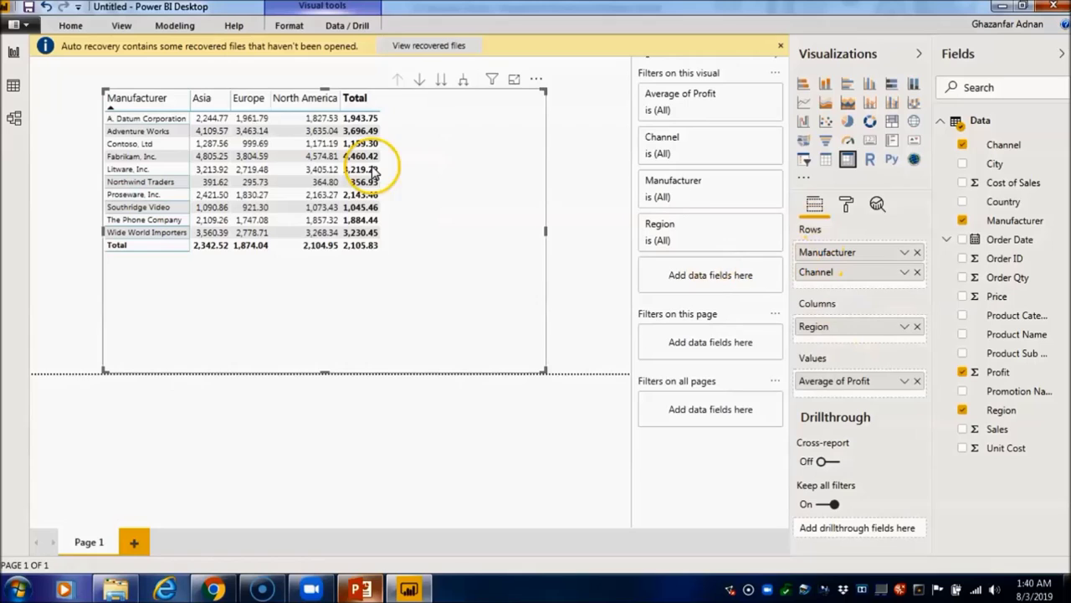
pyautogui.click(904, 380)
pyautogui.click(778, 222)
pyautogui.click(904, 381)
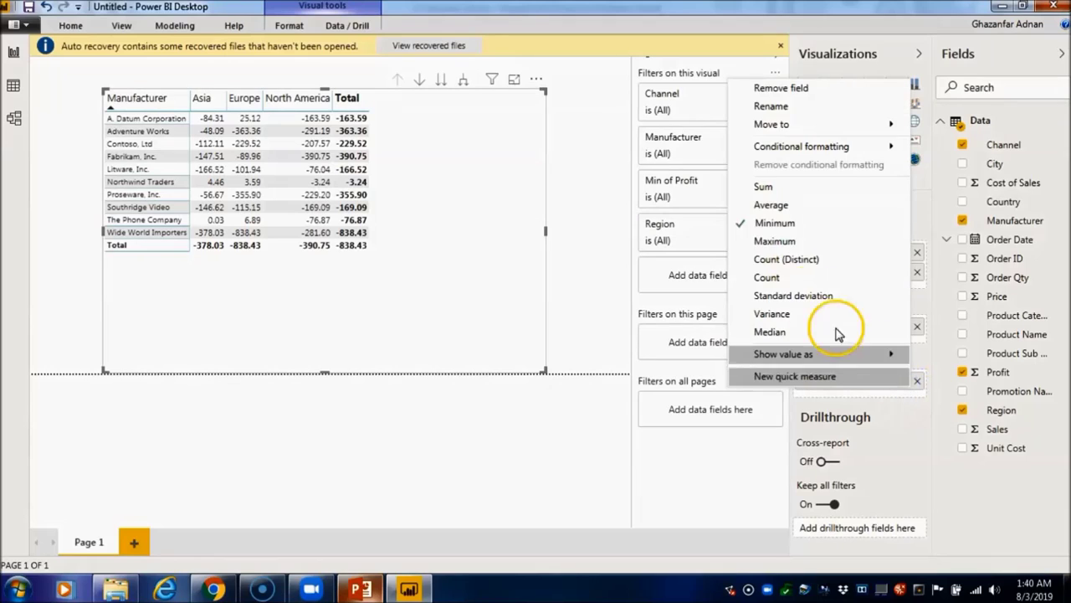
pyautogui.click(775, 241)
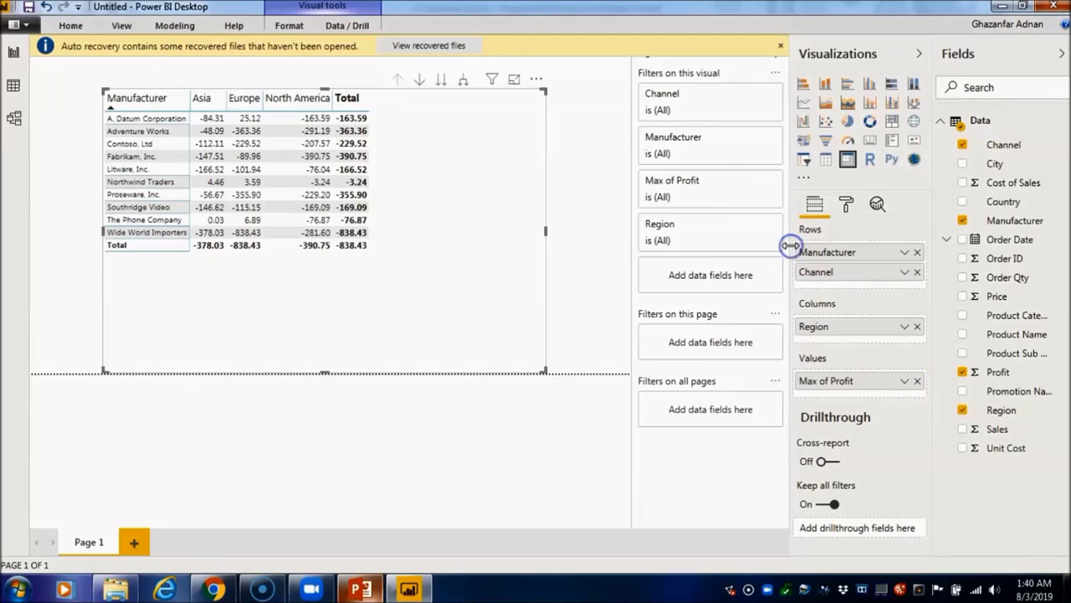
# Change the aggregation of Profit in the matrix values back to Sum.
pyautogui.click(903, 382)
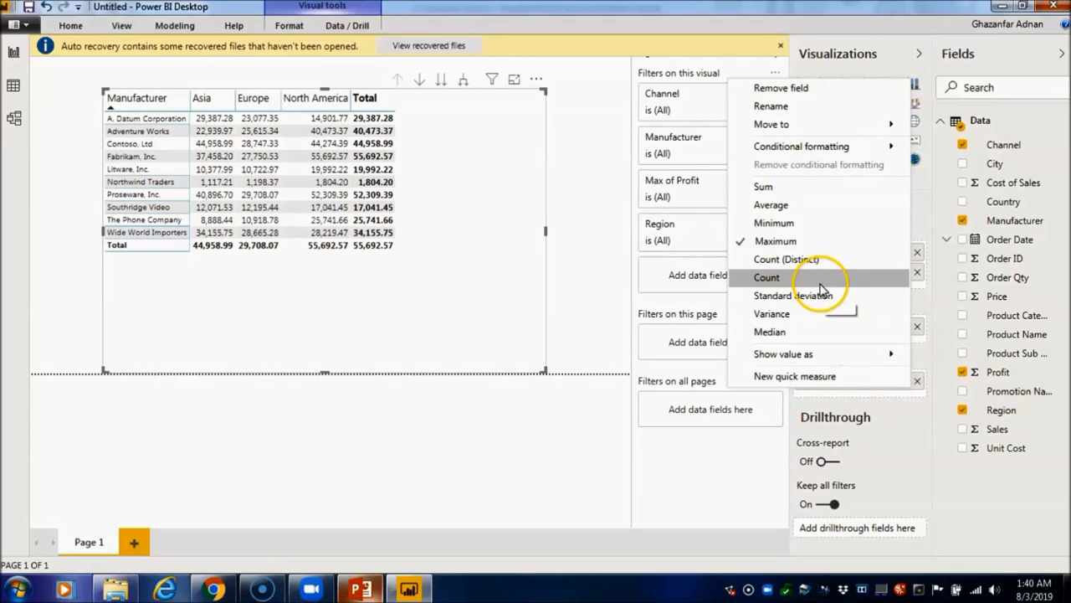
pyautogui.click(808, 194)
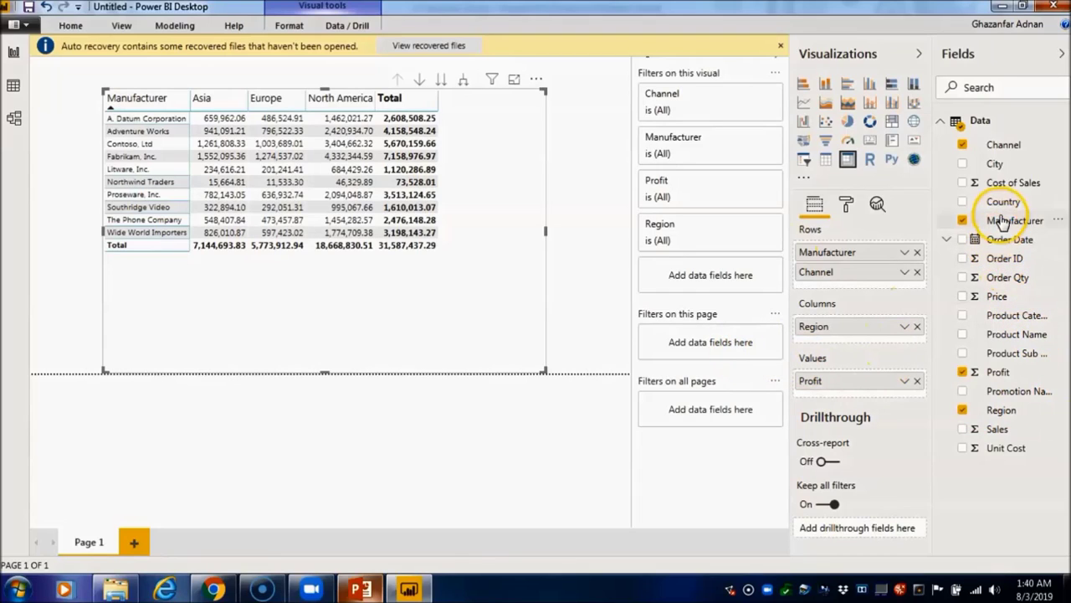
# Add Cost of Sales to the matrix values below Profit and widen the matrix until all Total columns fit.
pyautogui.moveTo(1006, 189); pyautogui.dragTo(866, 390)
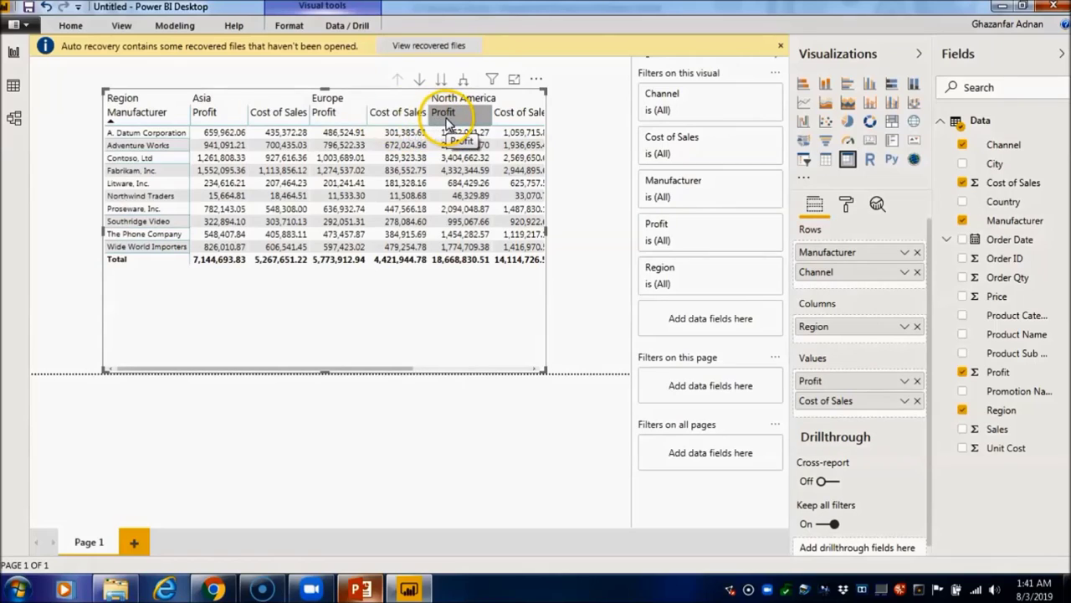
pyautogui.moveTo(545, 232); pyautogui.dragTo(628, 232)
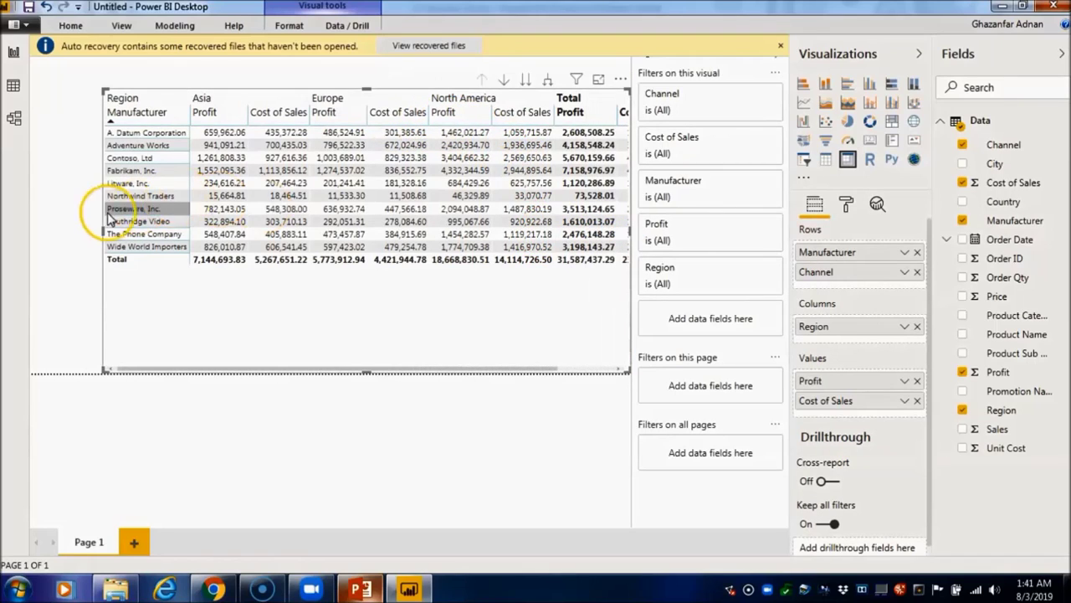
pyautogui.moveTo(103, 233); pyautogui.dragTo(15, 230)
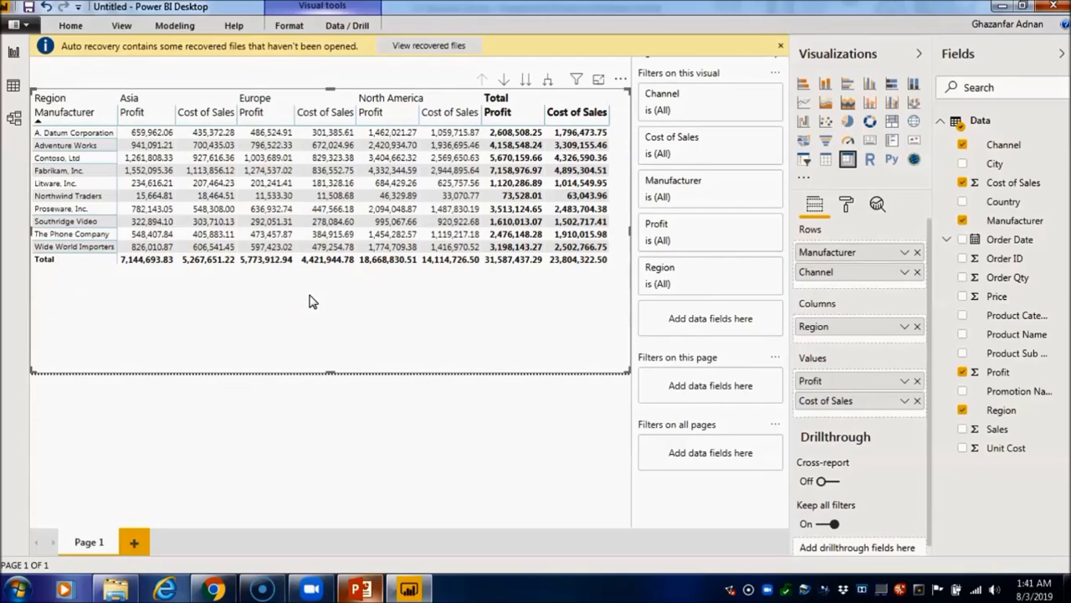
# Turn the matrix's row subtotals off and back on in the subtotals formatting.
pyautogui.click(846, 207)
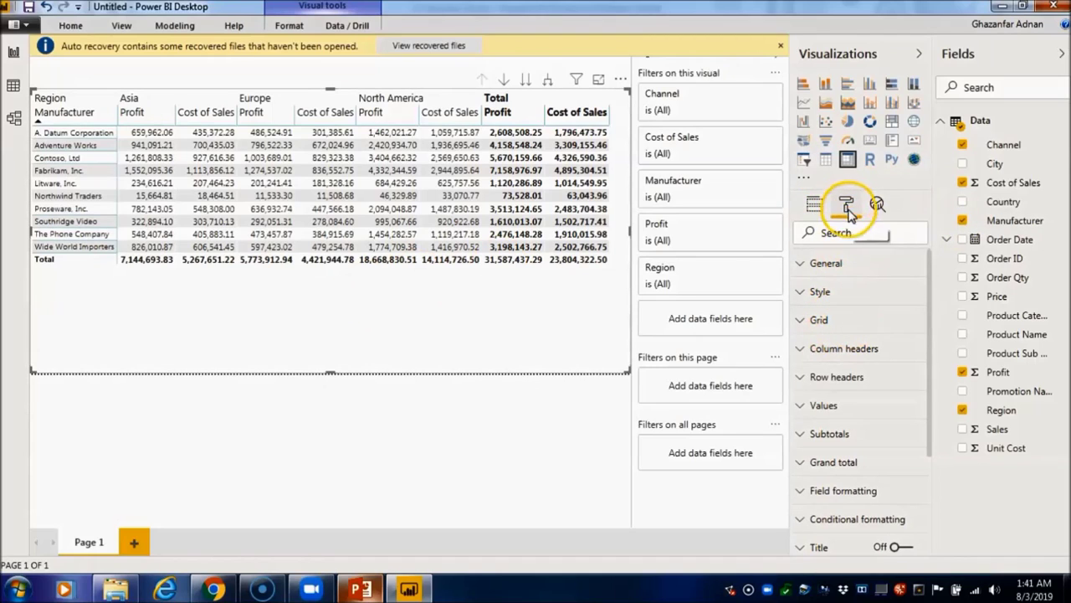
pyautogui.scroll(-2, 852, 272)
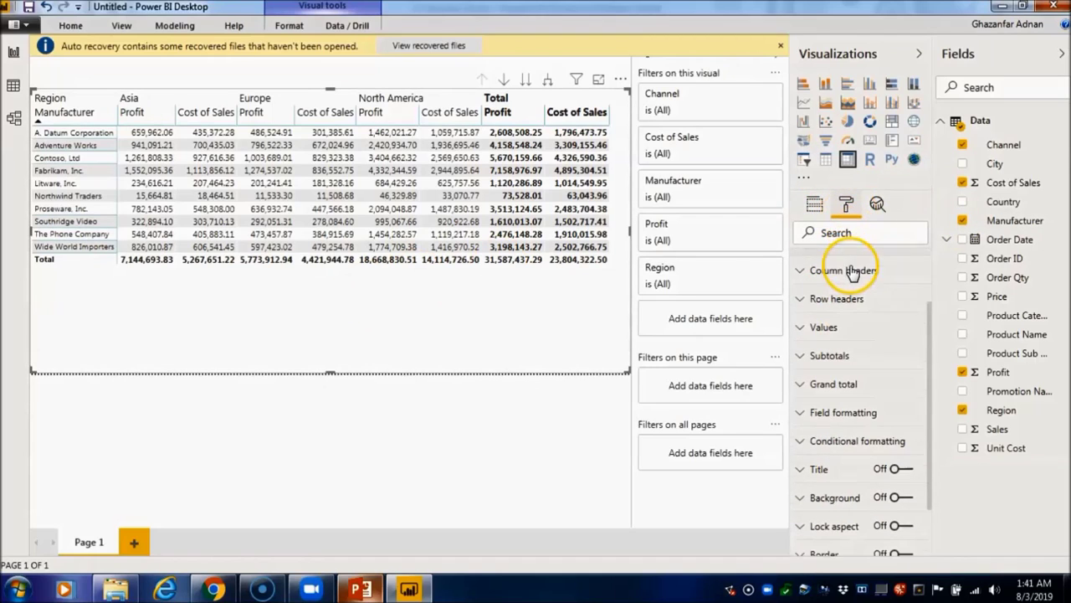
pyautogui.click(816, 353)
pyautogui.scroll(-3, 866, 360)
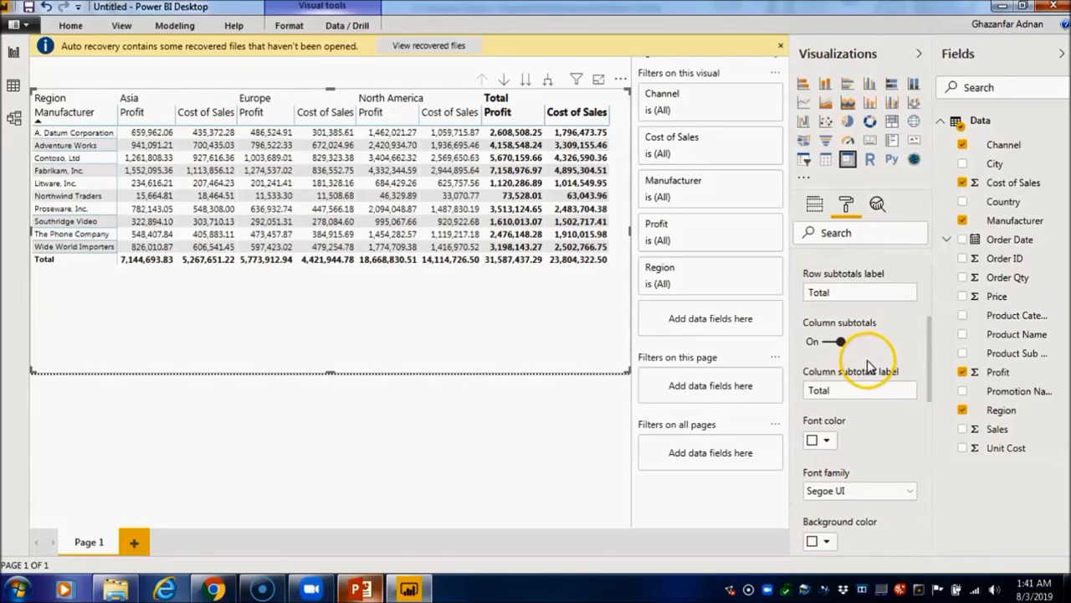
pyautogui.scroll(2, 871, 364)
pyautogui.scroll(1, 874, 360)
pyautogui.scroll(-1, 872, 335)
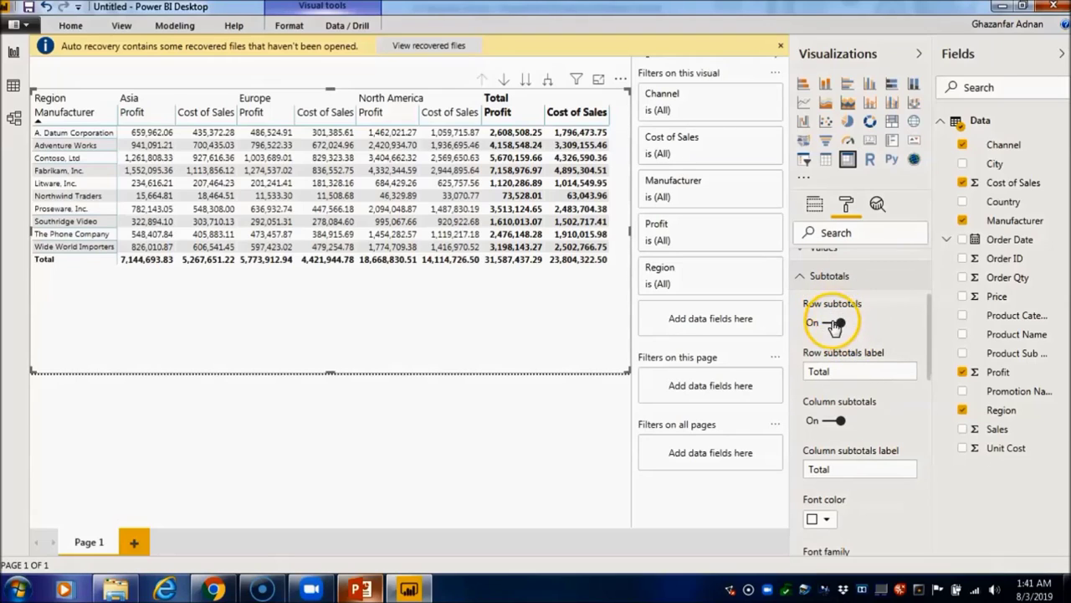
pyautogui.click(840, 324)
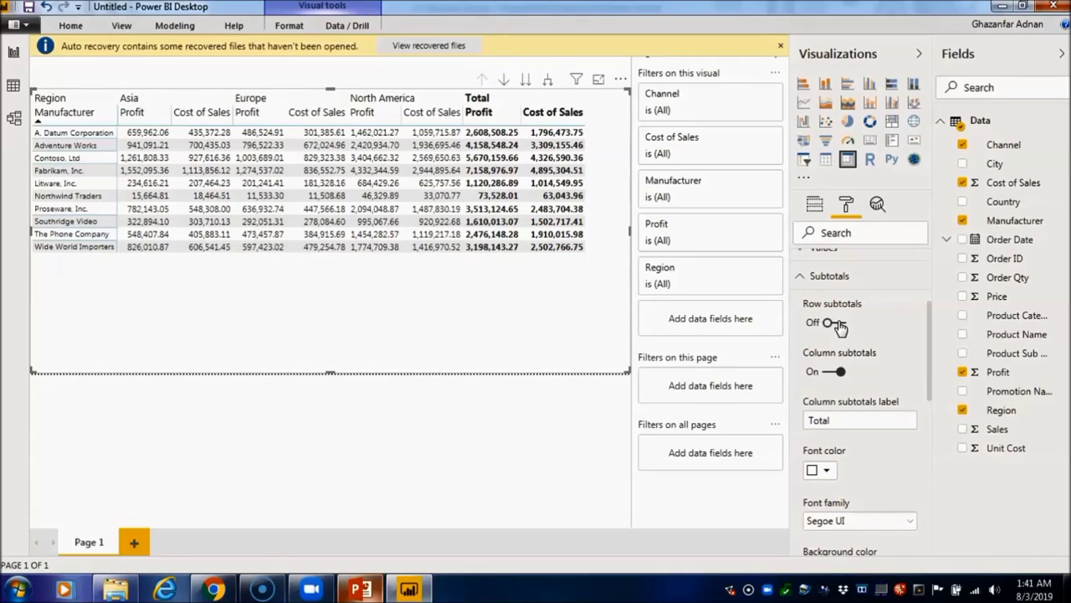
pyautogui.click(837, 324)
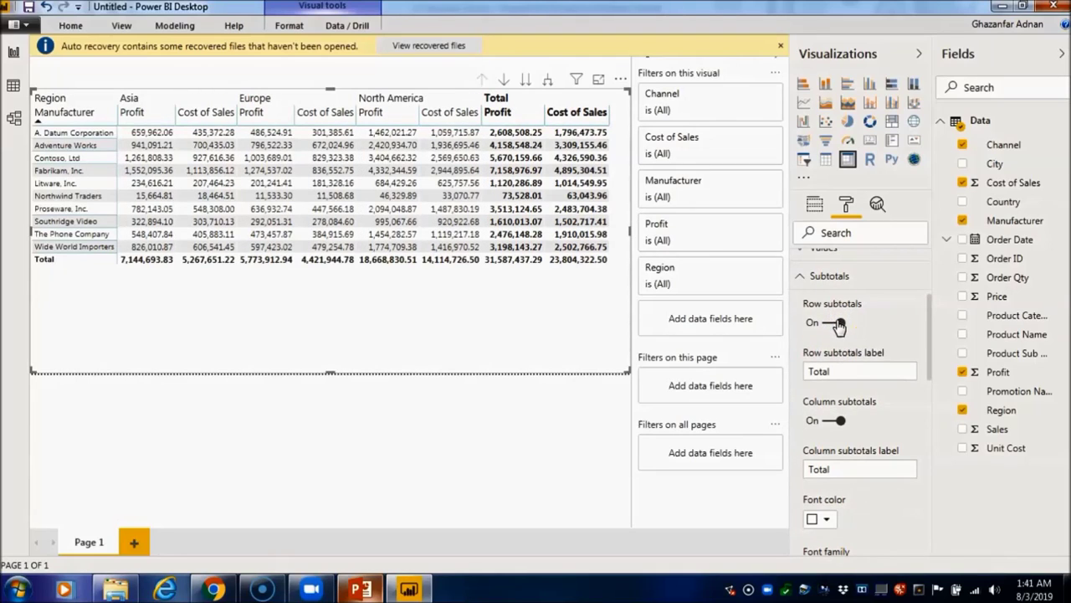
pyautogui.click(828, 276)
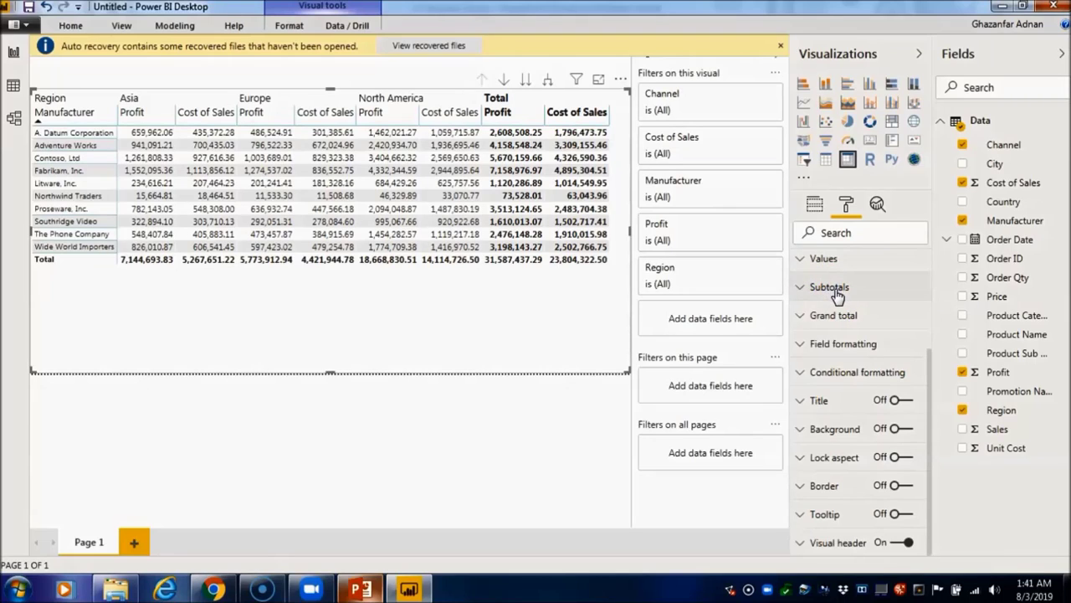
# Turn on Show on rows for the matrix values so Profit and Cost of Sales are listed beneath each manufacturer.
pyautogui.scroll(2, 836, 295)
pyautogui.scroll(2, 836, 298)
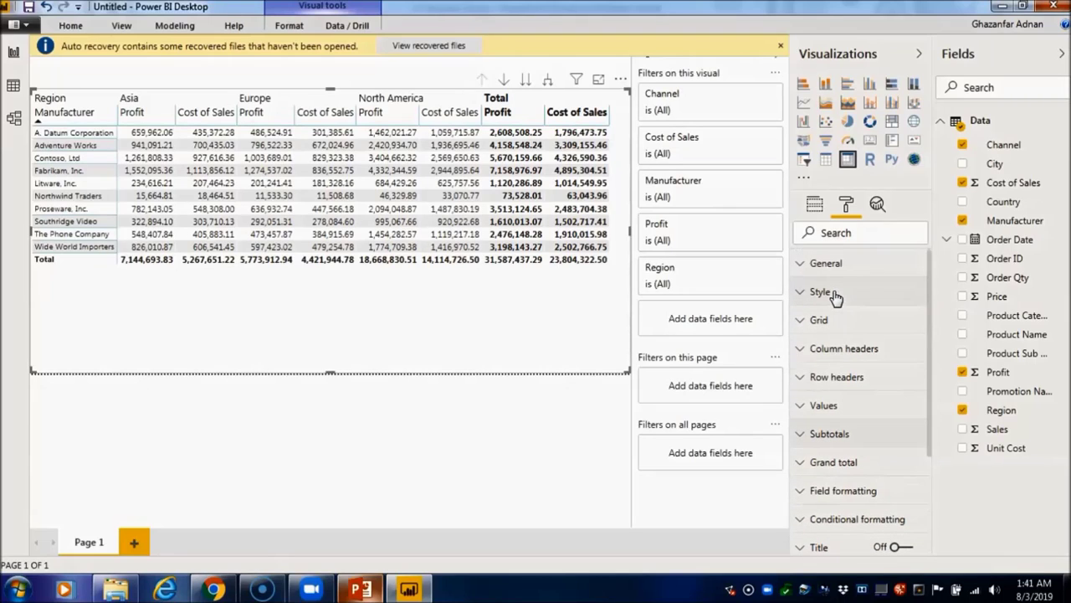
pyautogui.click(852, 405)
pyautogui.scroll(-10, 852, 360)
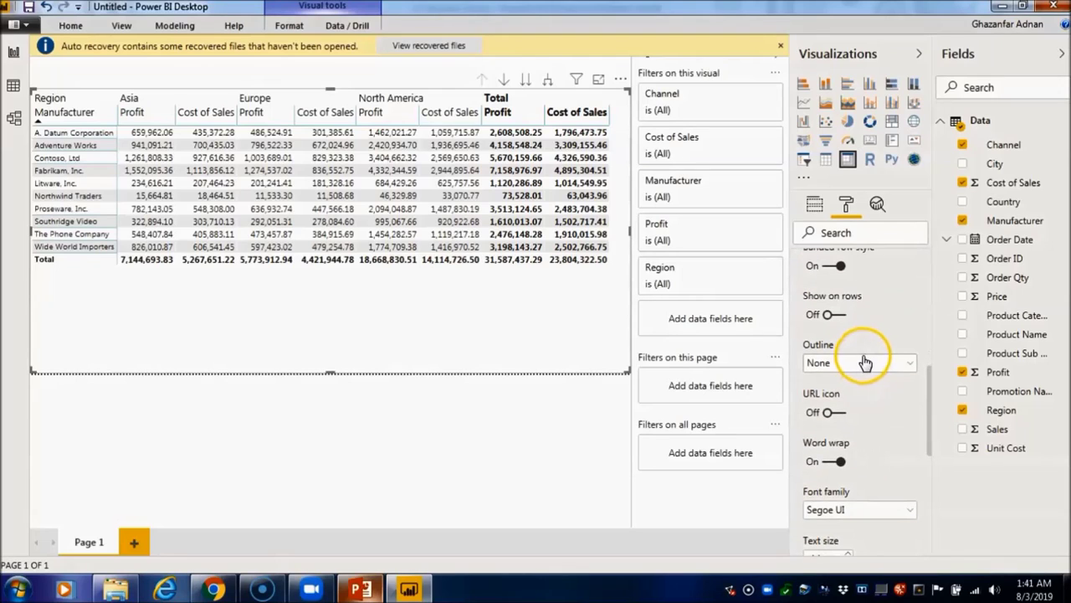
pyautogui.scroll(2, 872, 334)
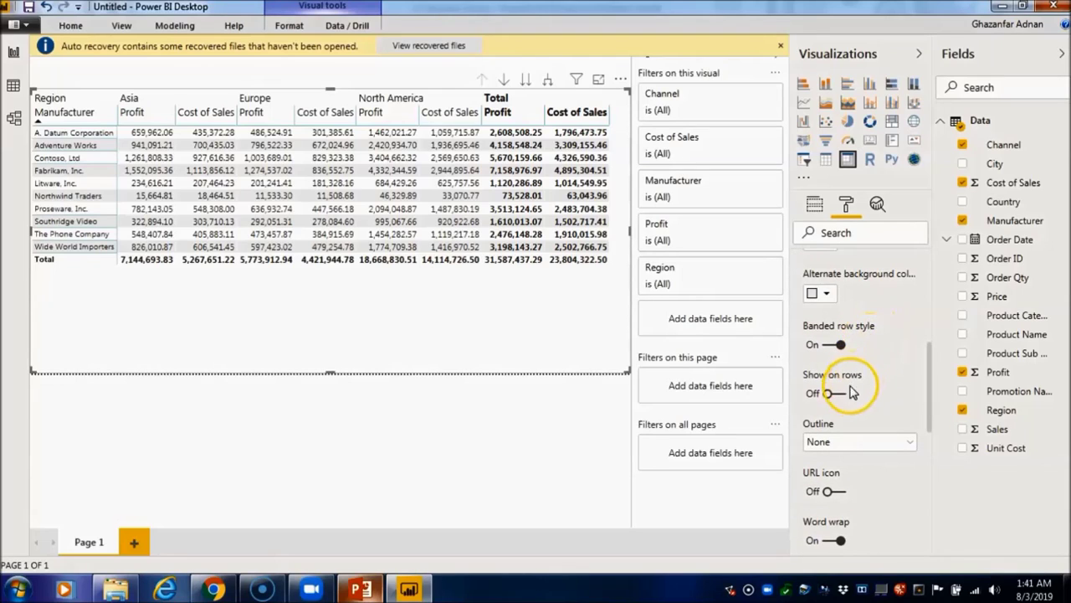
pyautogui.scroll(-3, 850, 381)
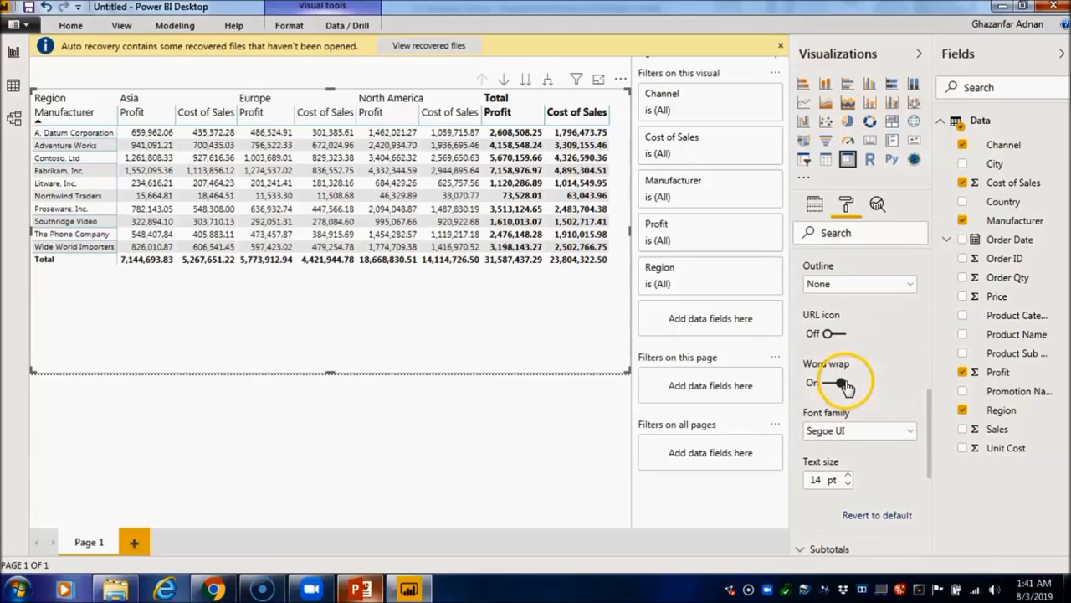
pyautogui.scroll(1, 854, 368)
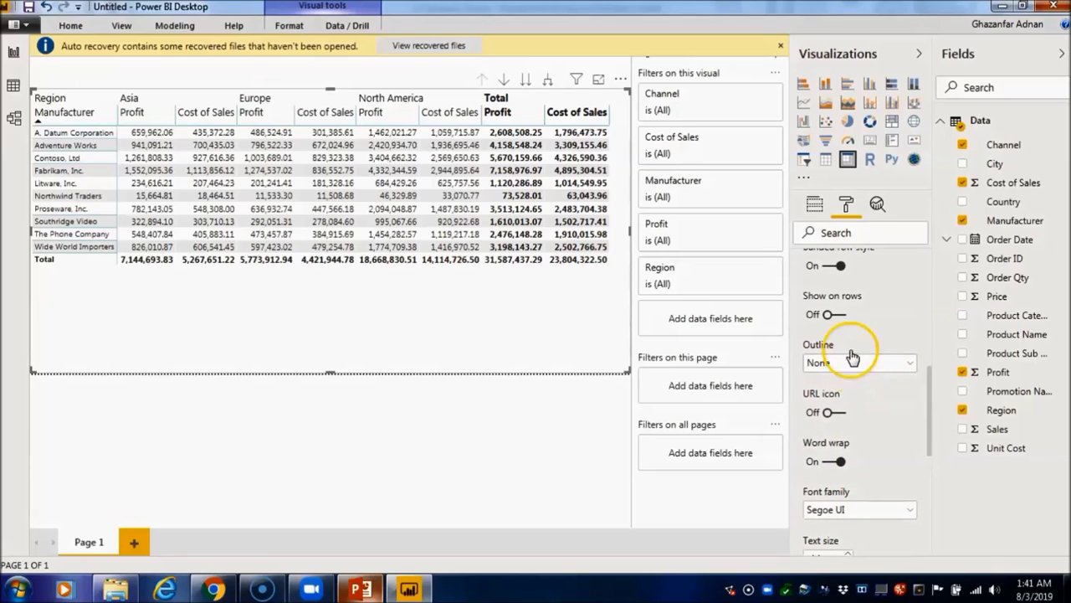
pyautogui.click(832, 316)
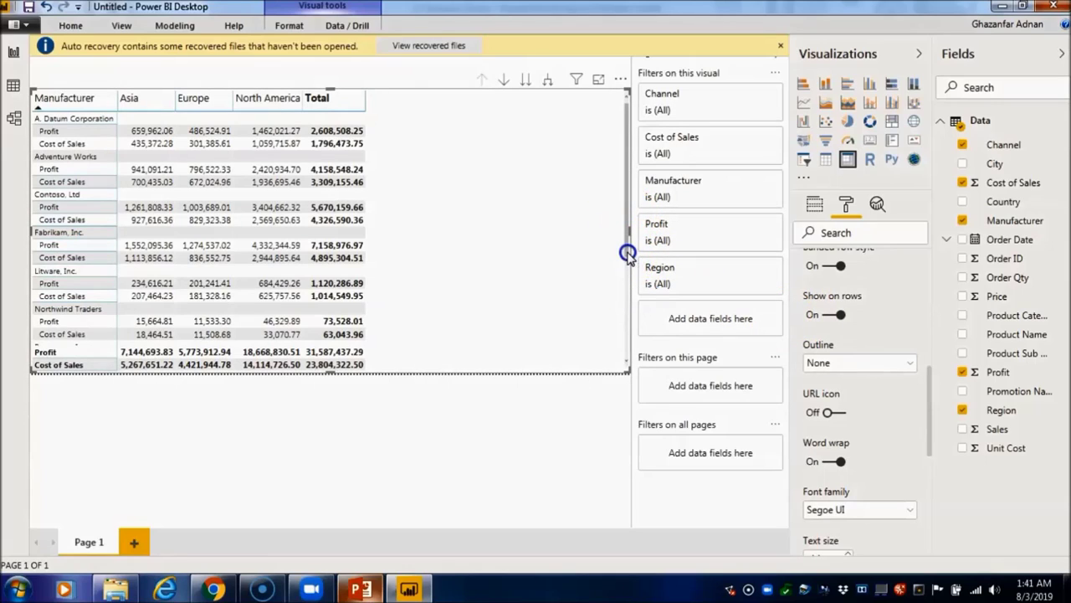
pyautogui.scroll(-1, 627, 266)
pyautogui.scroll(-5, 628, 265)
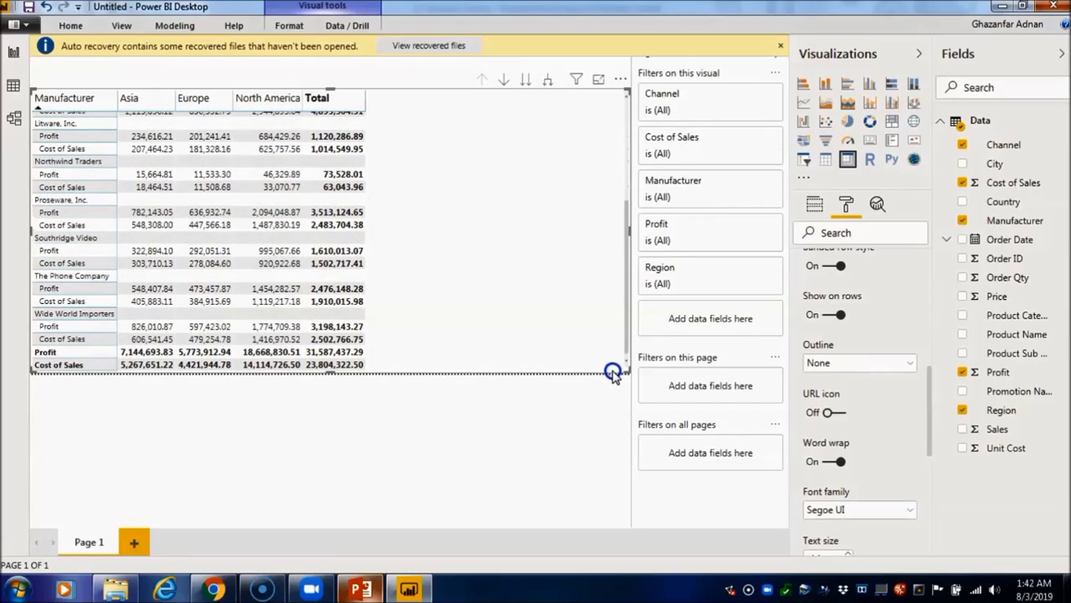
pyautogui.scroll(6, 619, 318)
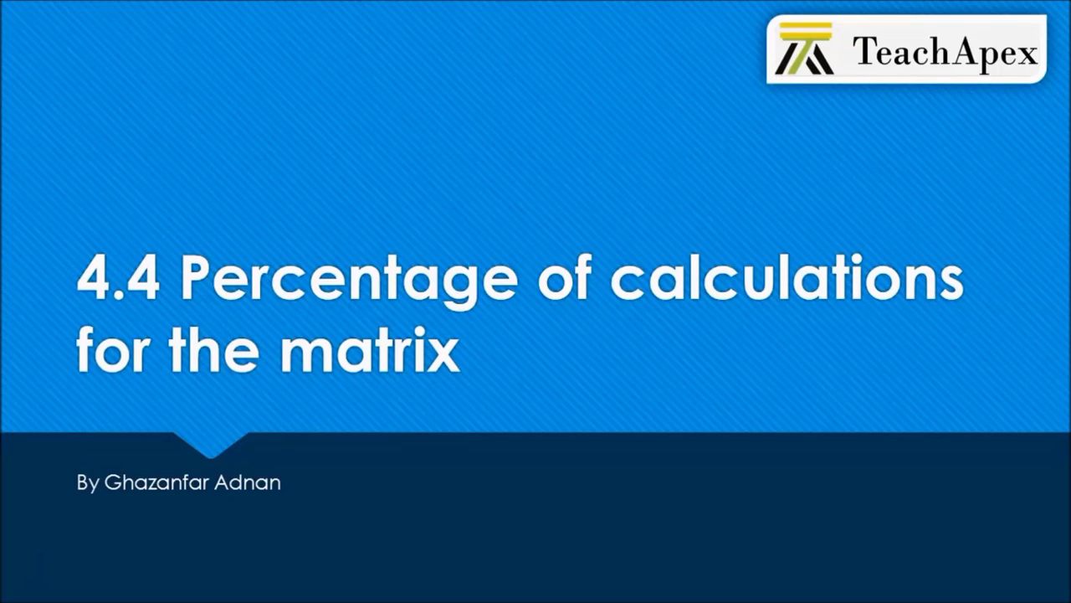
# Leave the slide show and switch from PowerPoint to the Power BI Desktop report.
pyautogui.press('Escape')
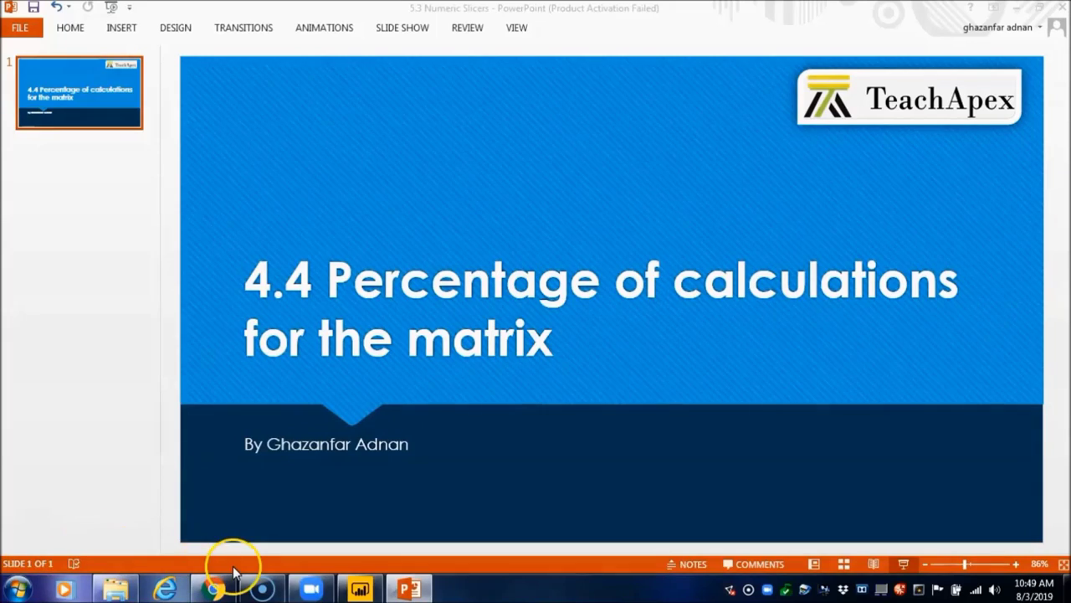
pyautogui.click(536, 586)
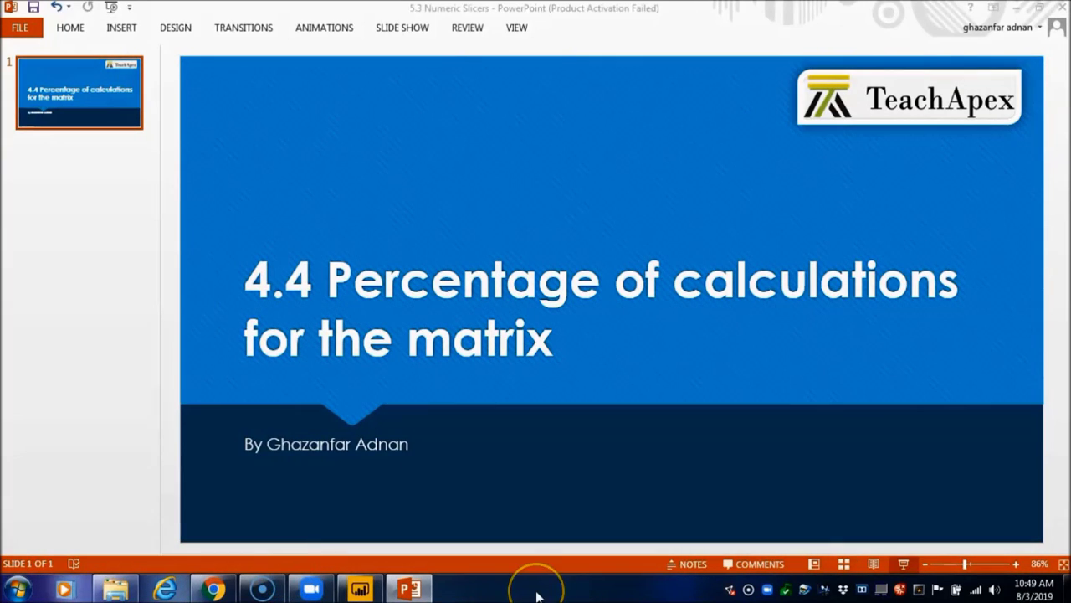
pyautogui.click(457, 596)
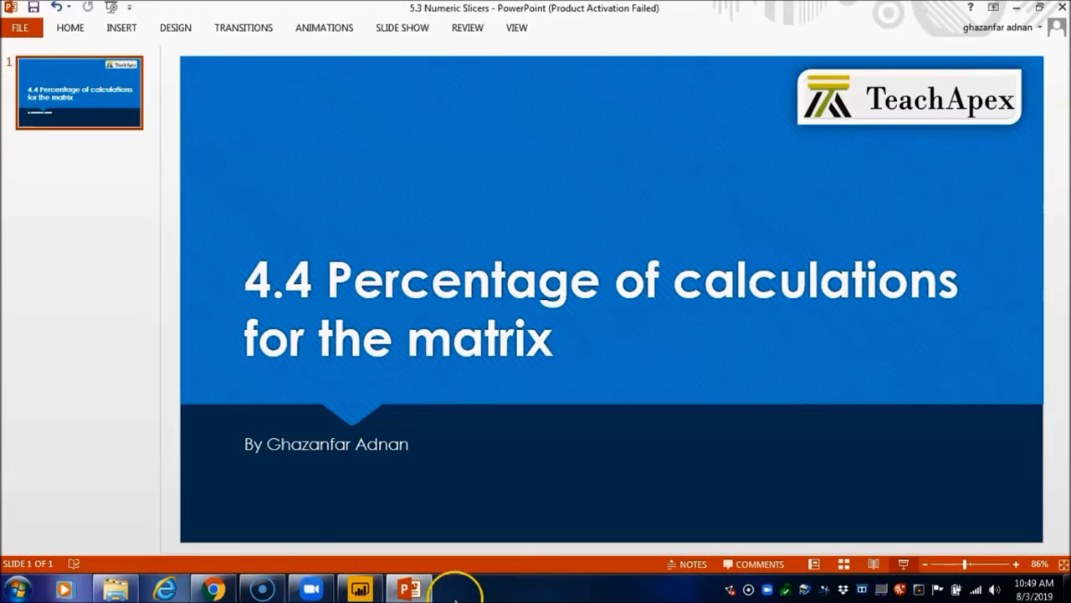
pyautogui.click(358, 589)
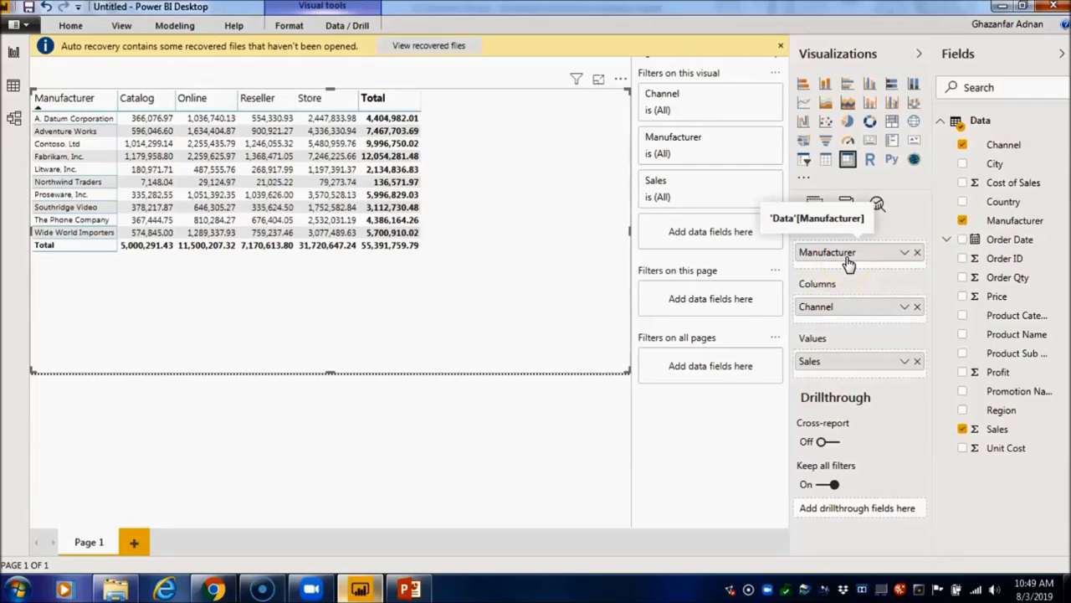
pyautogui.click(842, 311)
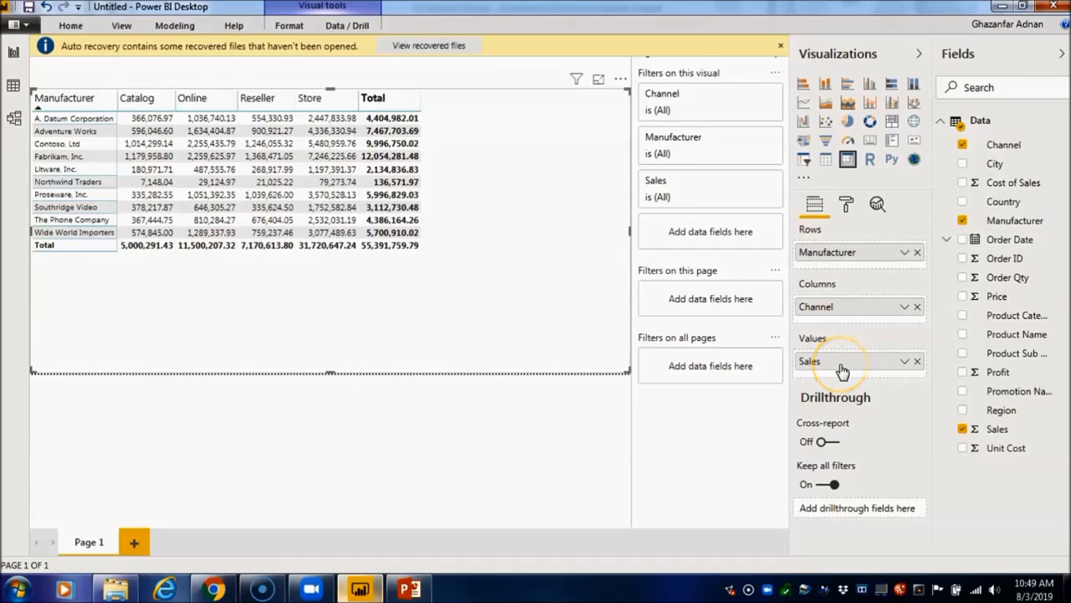
pyautogui.click(334, 181)
pyautogui.click(215, 182)
# Show the matrix's Sales values as a percent of grand total and inspect A. Datum Corporation's Catalog cell.
pyautogui.click(903, 361)
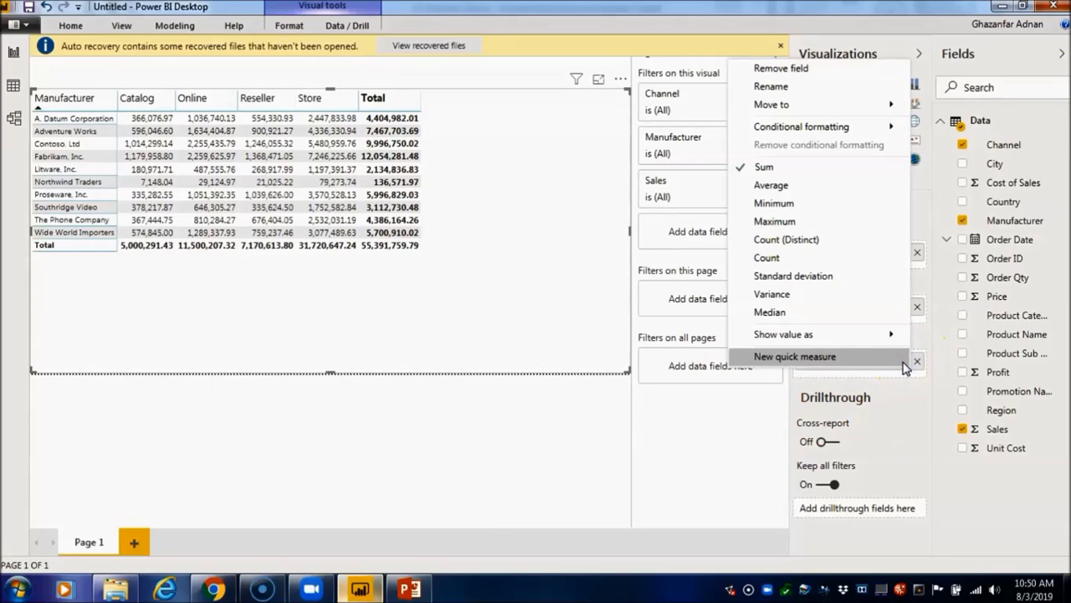
pyautogui.moveTo(888, 343)
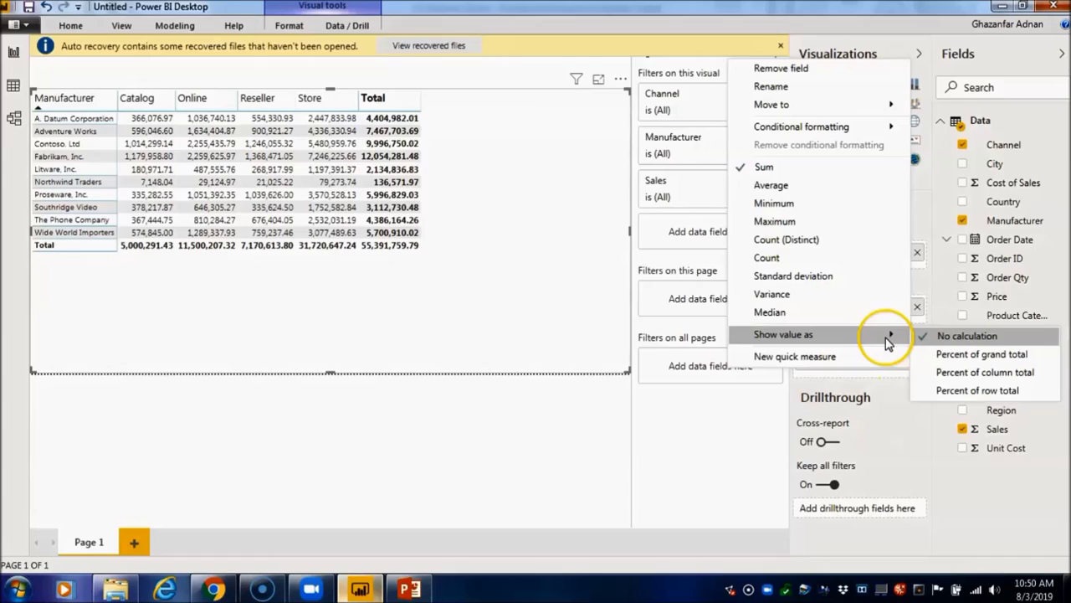
pyautogui.click(977, 355)
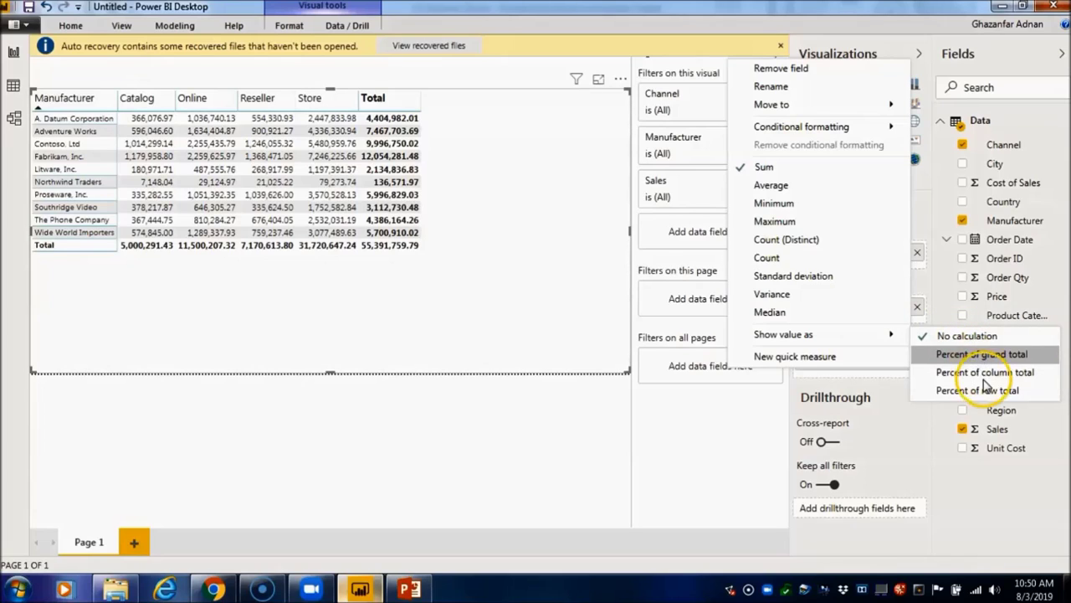
pyautogui.click(387, 313)
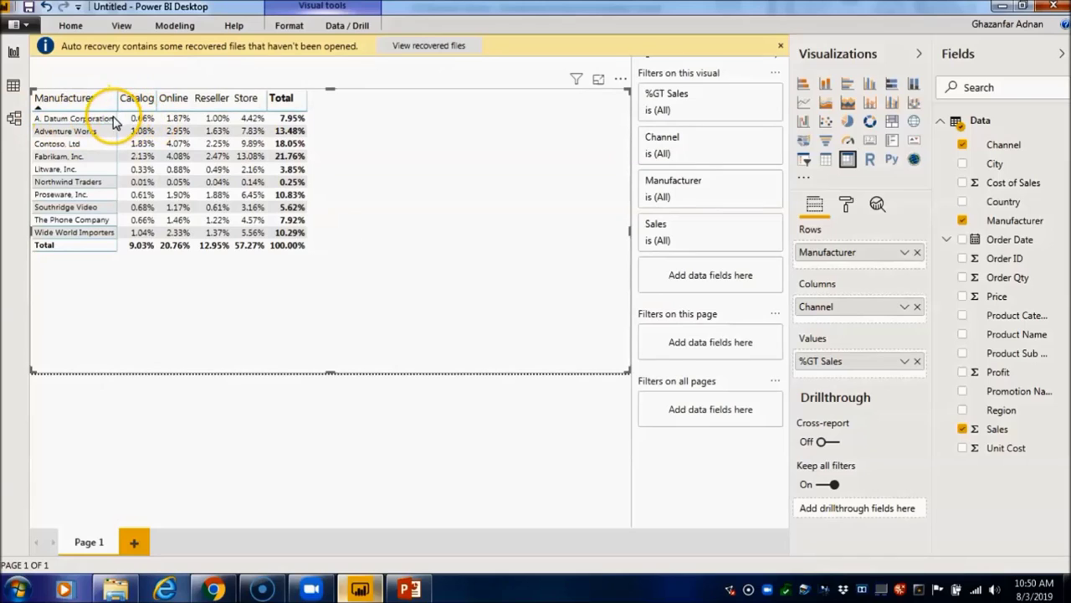
pyautogui.click(141, 120)
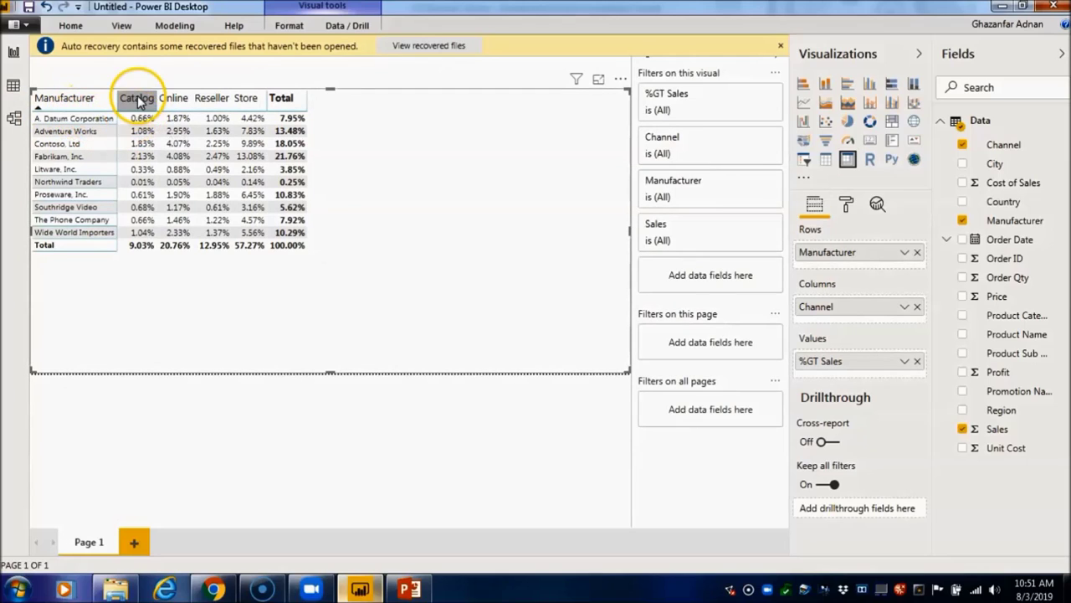
pyautogui.click(75, 118)
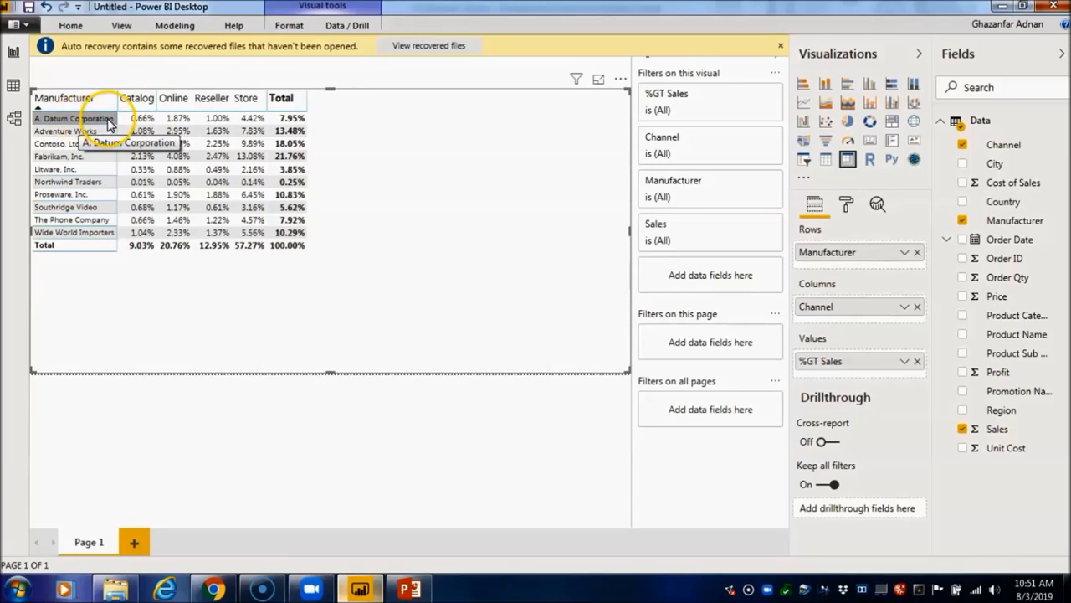
pyautogui.click(141, 120)
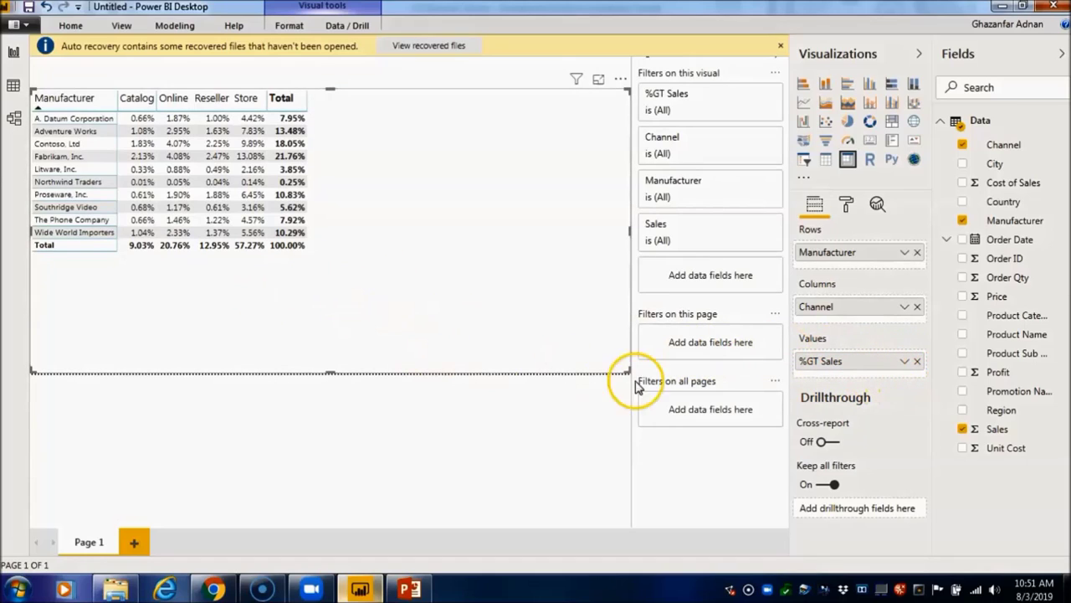
# Switch the matrix's Sales values to show as a percent of column total.
pyautogui.click(905, 361)
pyautogui.moveTo(903, 366)
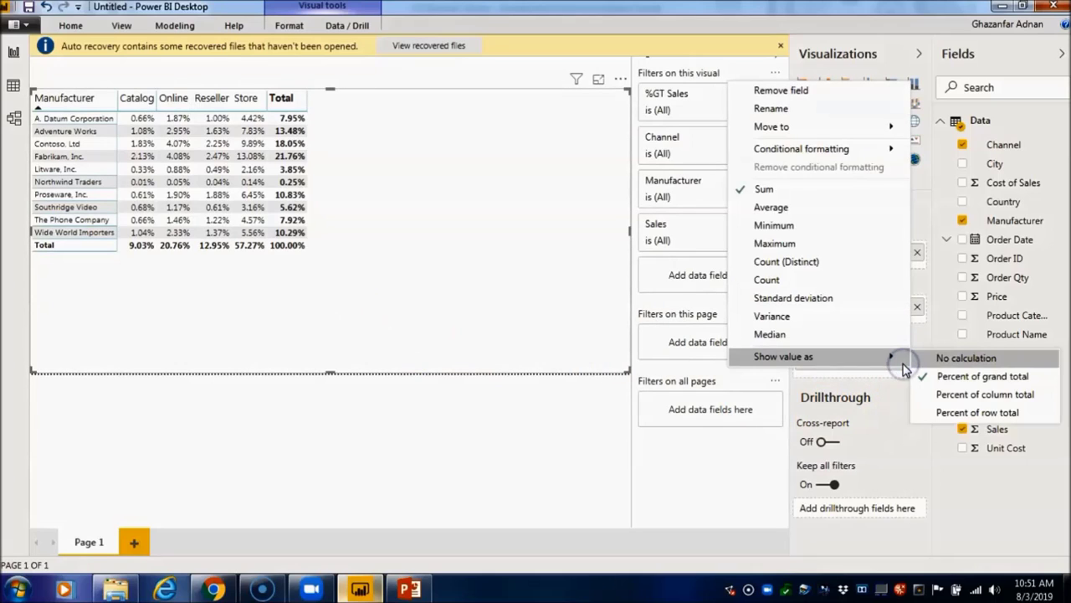
pyautogui.click(969, 394)
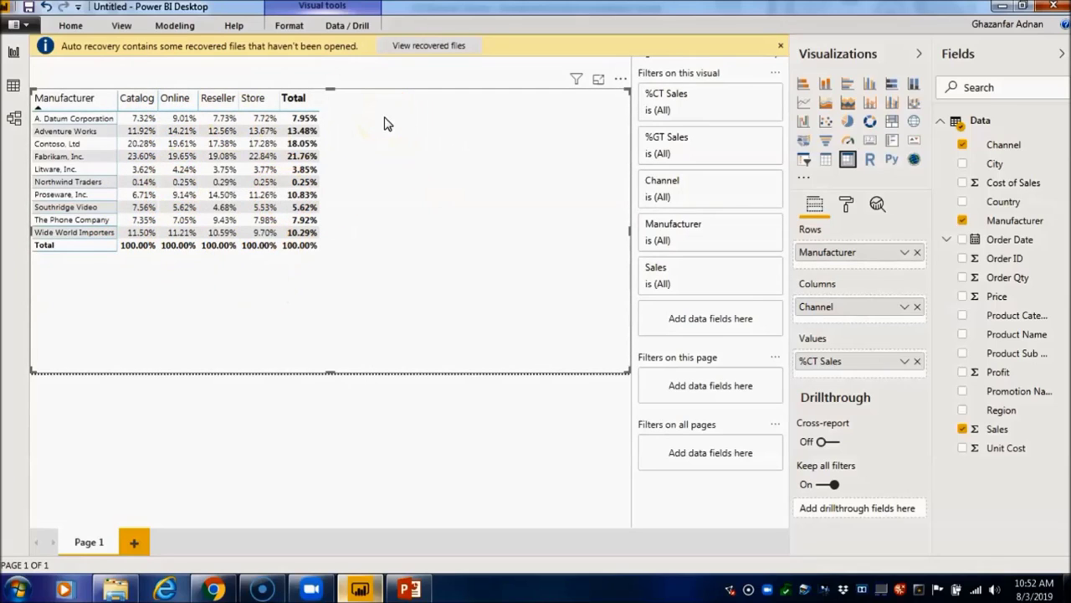
# Highlight the Store percentage of Contoso, Ltd in the matrix.
pyautogui.click(360, 74)
pyautogui.click(256, 142)
pyautogui.click(256, 142)
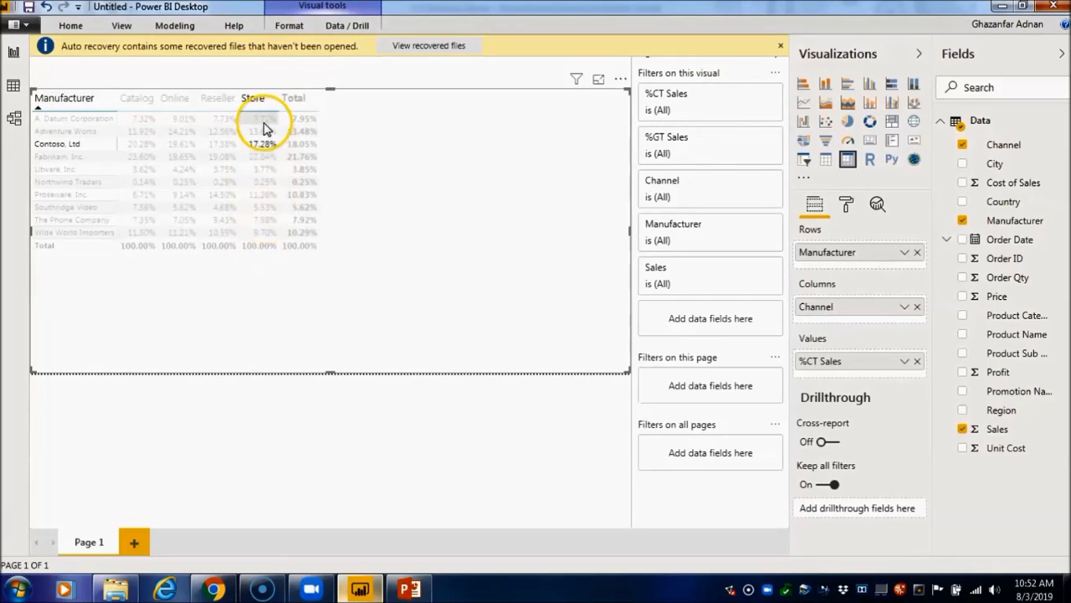
# Clear the cell highlight in the matrix and show its Sales values as a percent of row total.
pyautogui.click(264, 127)
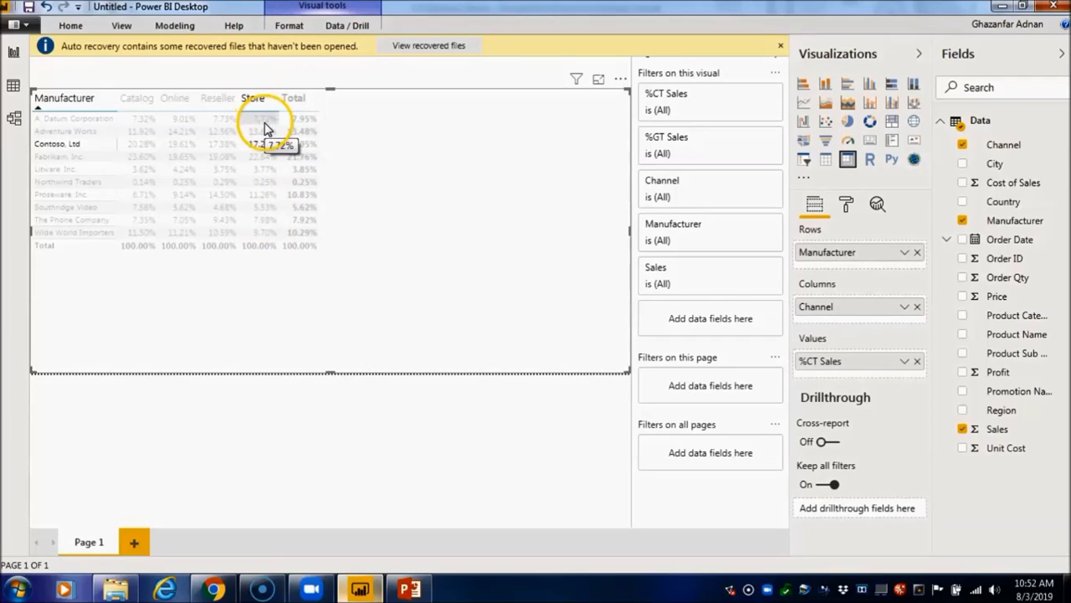
pyautogui.click(97, 121)
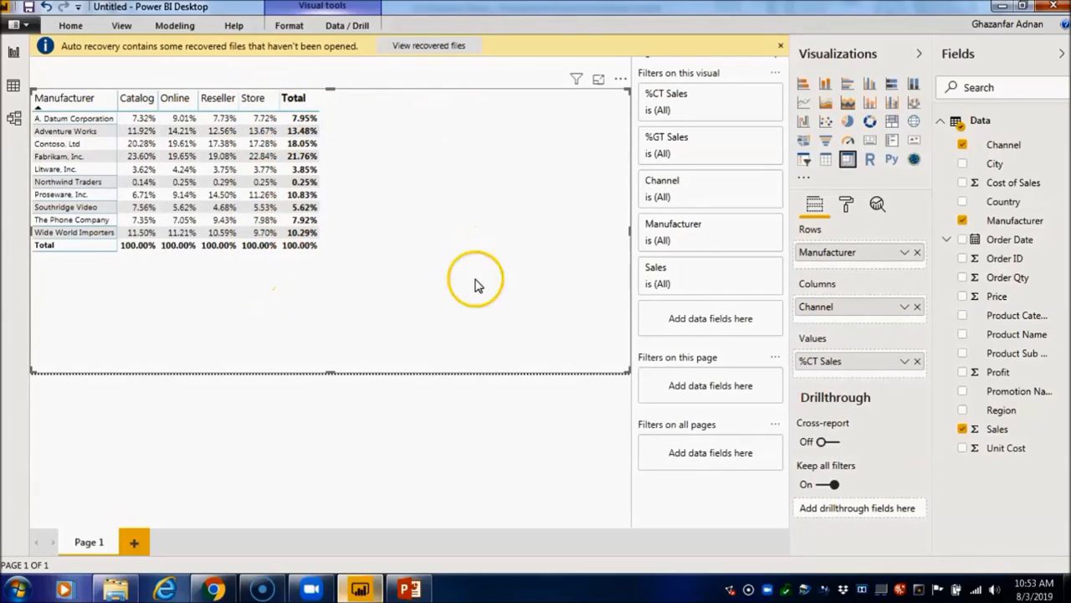
pyautogui.click(905, 360)
pyautogui.moveTo(901, 357)
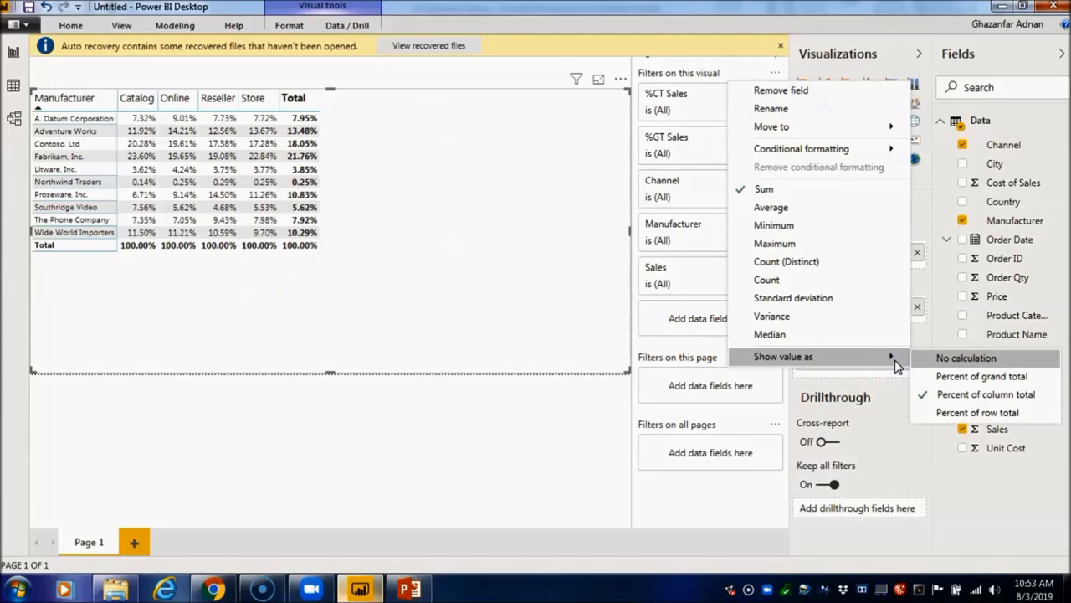
pyautogui.click(944, 411)
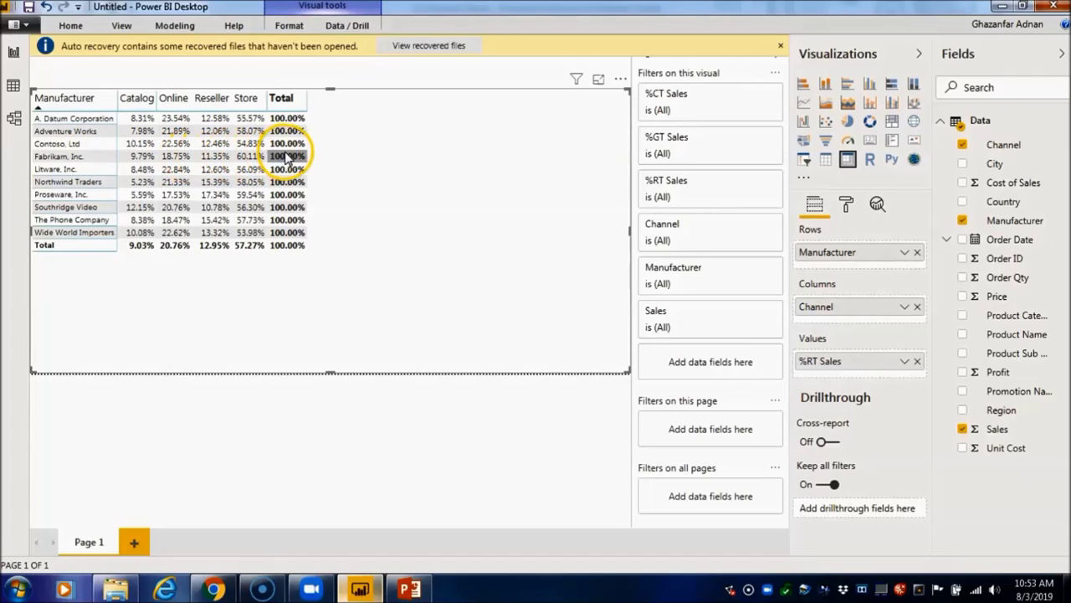
pyautogui.click(467, 414)
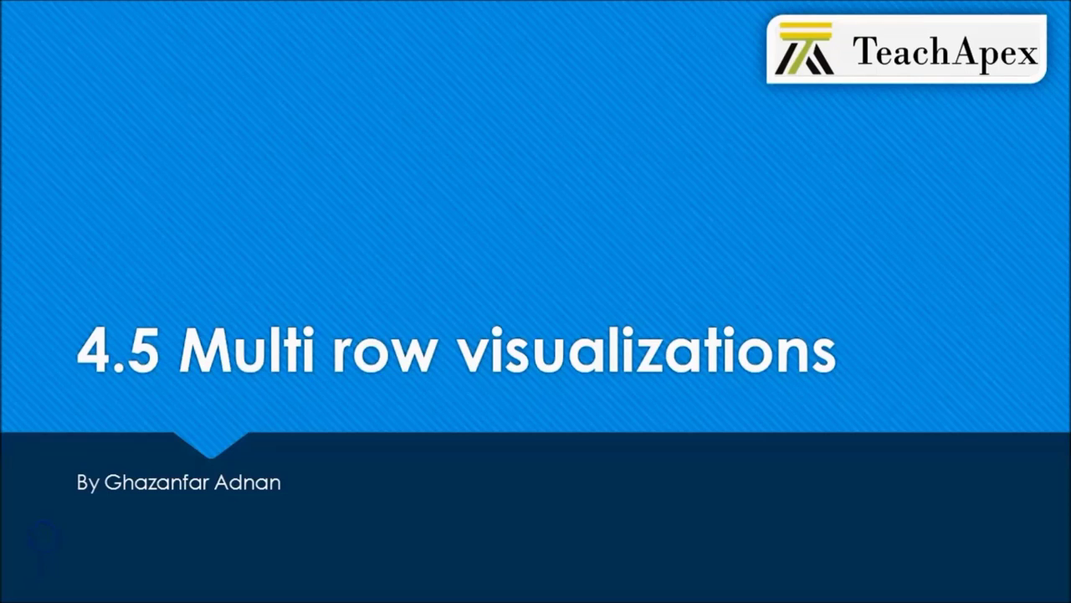
# Leave the slide show and switch from PowerPoint to the blank Power BI Desktop report.
pyautogui.press('Escape')
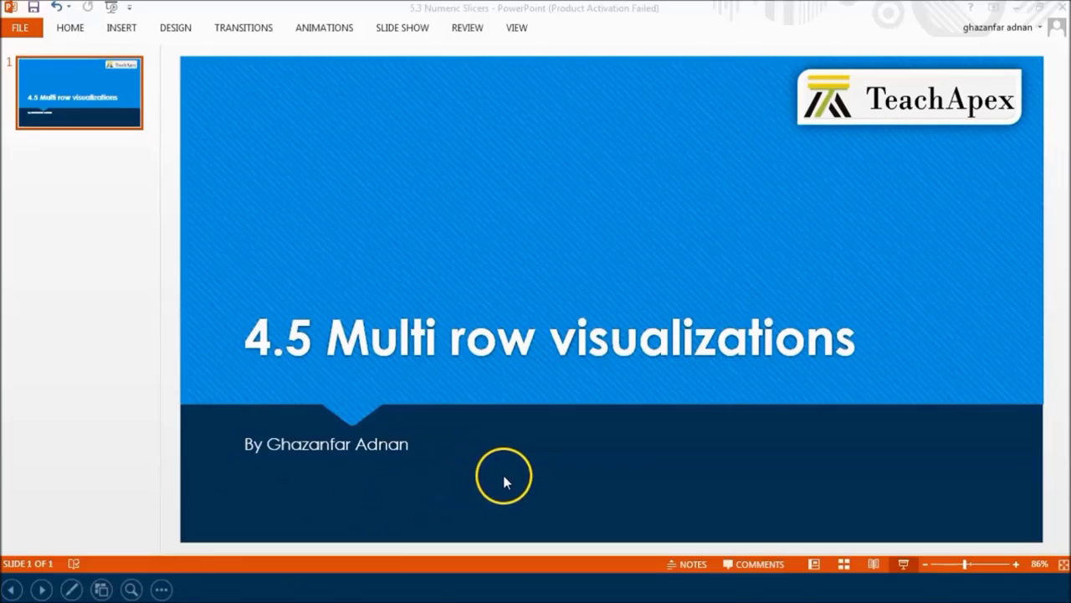
pyautogui.click(360, 590)
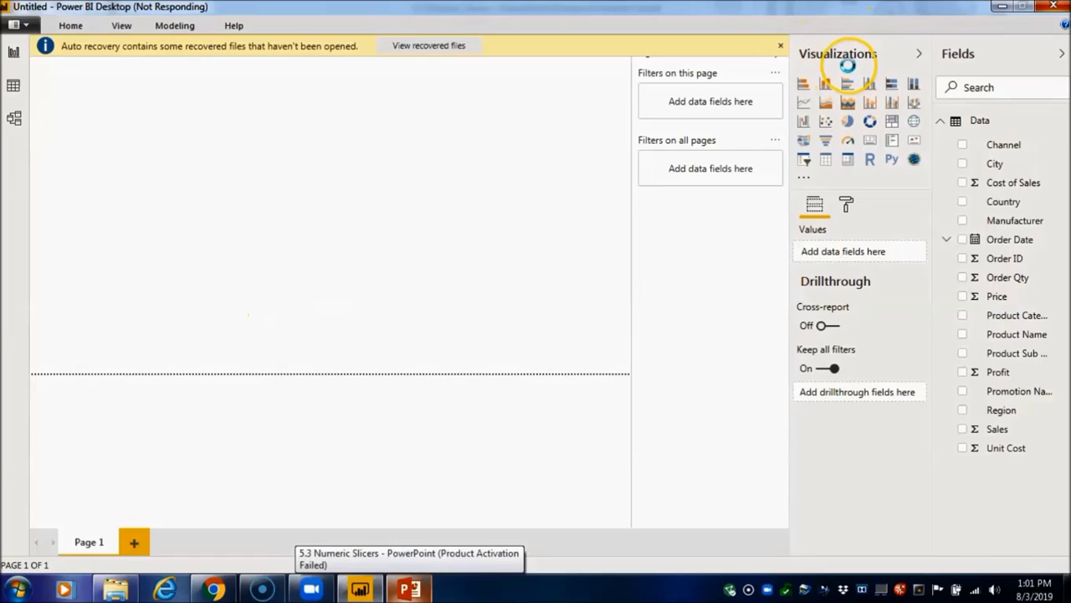
# Insert a multi-row card visual on the report page and enlarge it.
pyautogui.click(890, 145)
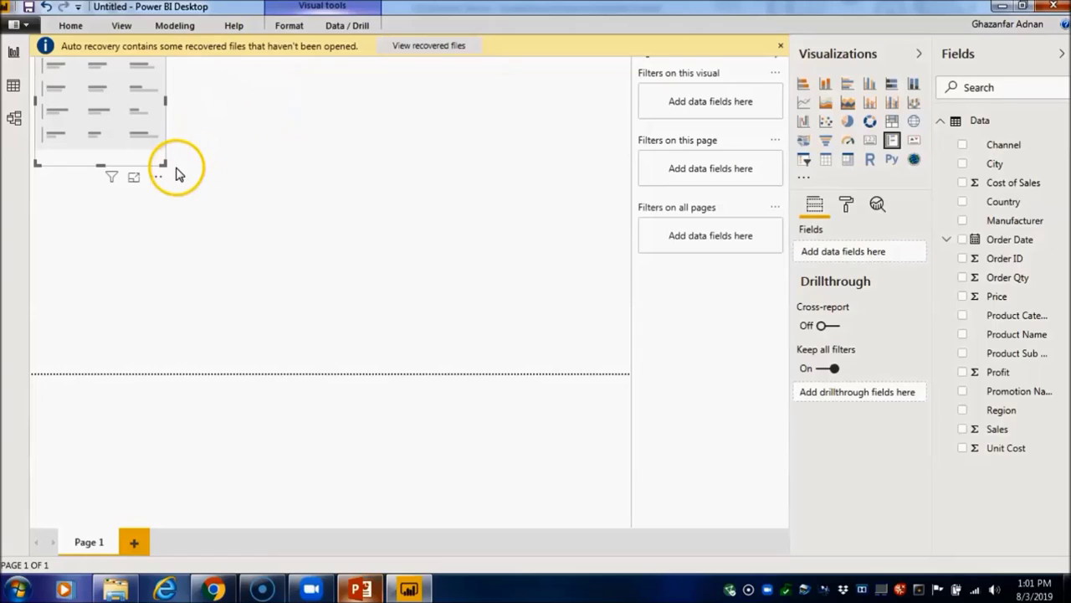
pyautogui.moveTo(164, 163); pyautogui.dragTo(271, 200)
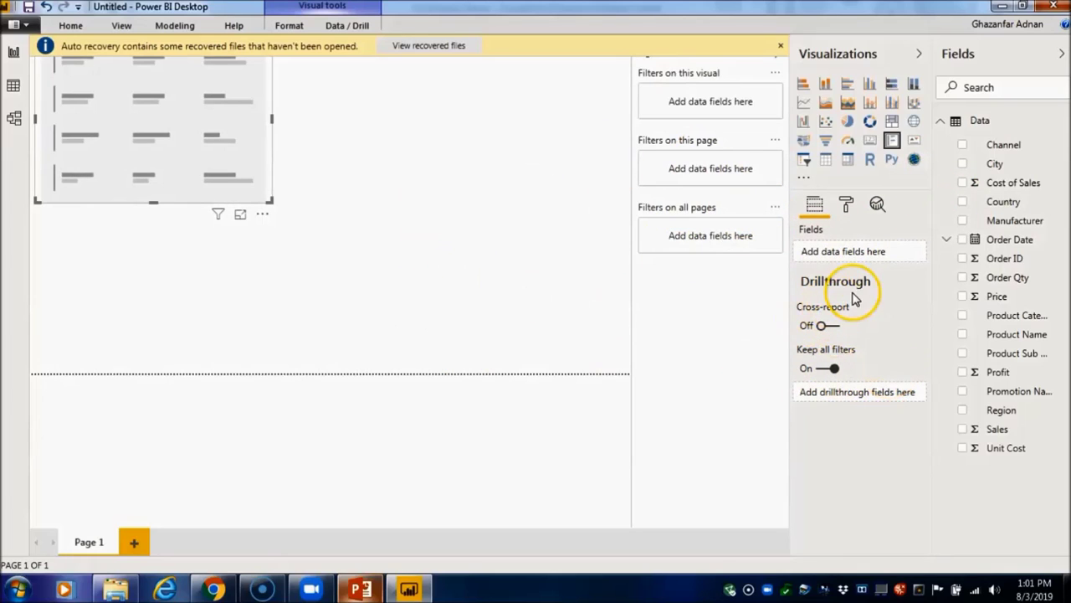
pyautogui.click(851, 236)
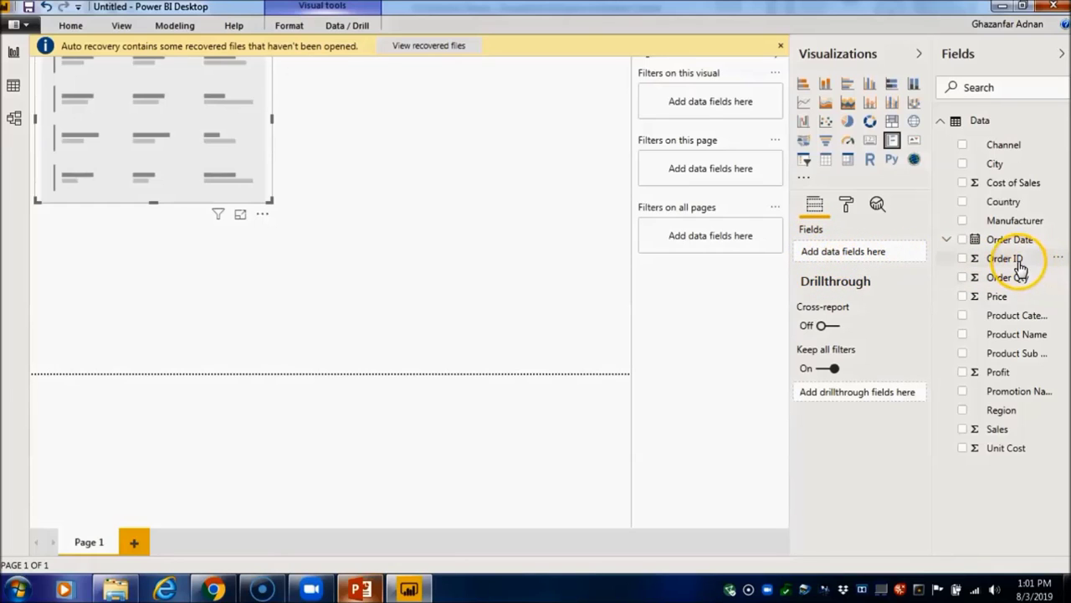
# Add the Manufacturer, Order Qty and Profit fields to the multi-row card.
pyautogui.moveTo(1013, 220); pyautogui.dragTo(873, 249)
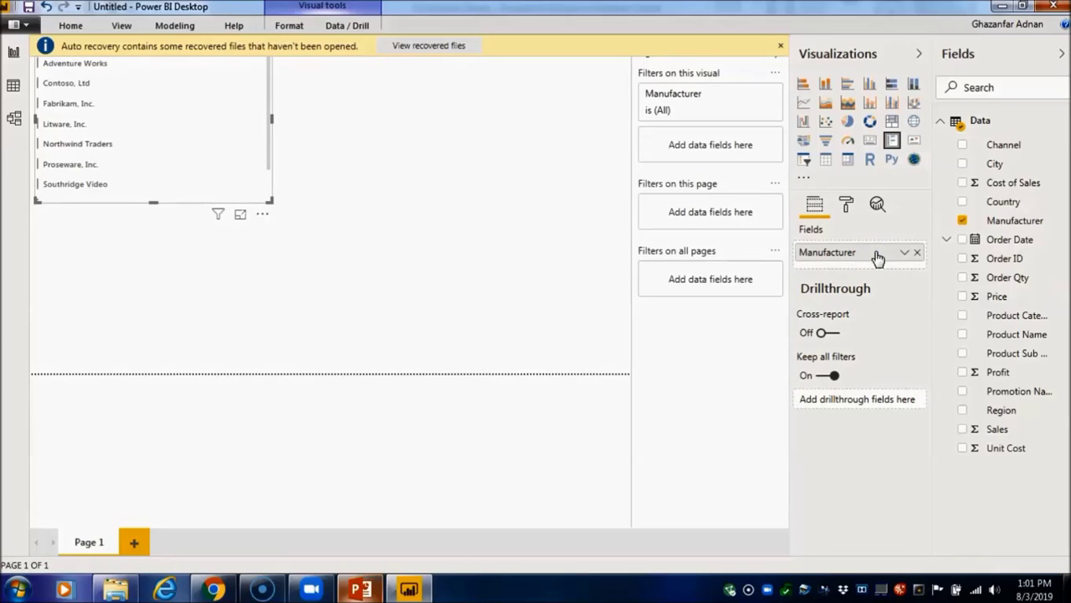
pyautogui.moveTo(1021, 277); pyautogui.dragTo(871, 256)
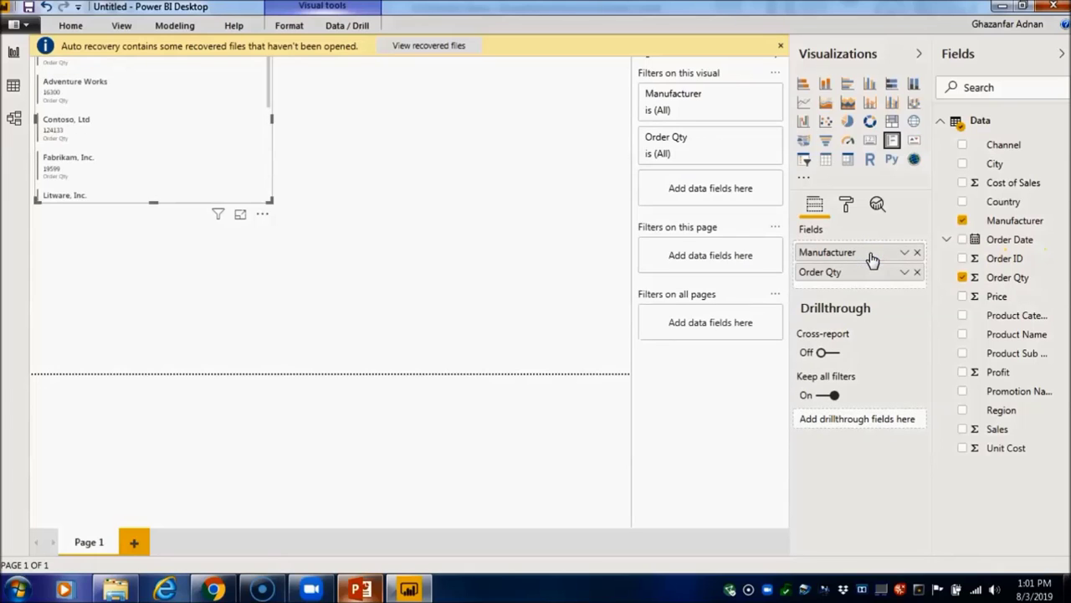
pyautogui.moveTo(1000, 372); pyautogui.dragTo(863, 276)
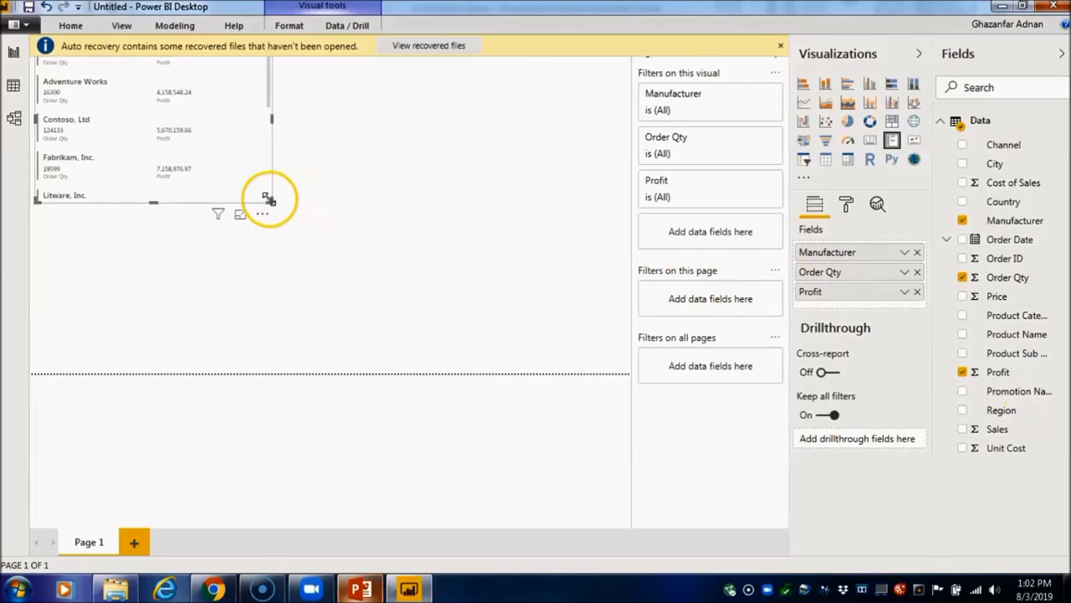
# Enlarge the multi-row card to fill most of the page and dismiss the auto recovery notice.
pyautogui.moveTo(266, 198); pyautogui.dragTo(530, 346)
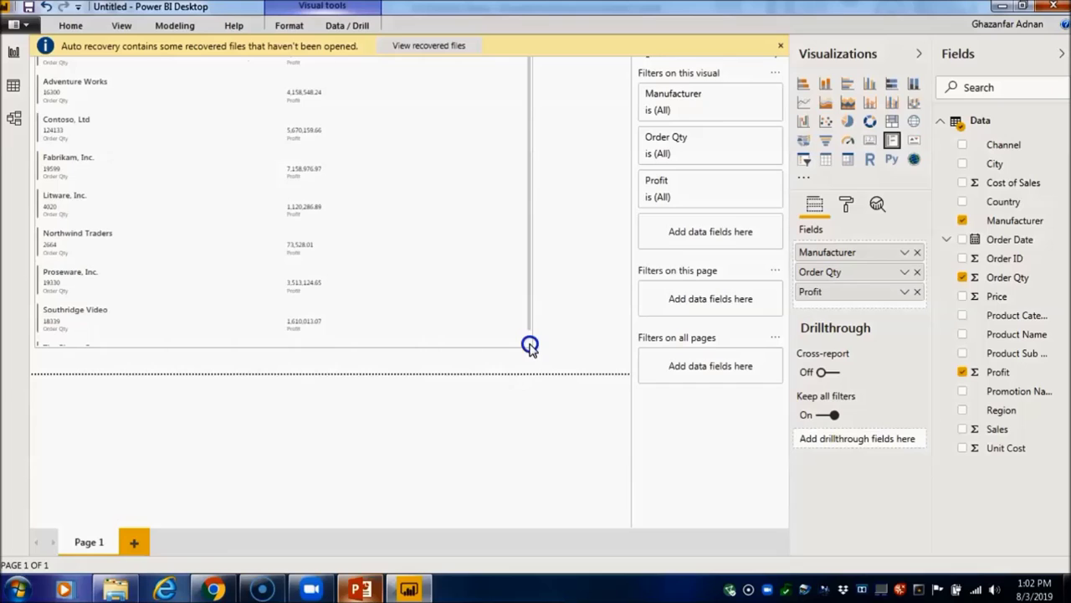
pyautogui.click(780, 45)
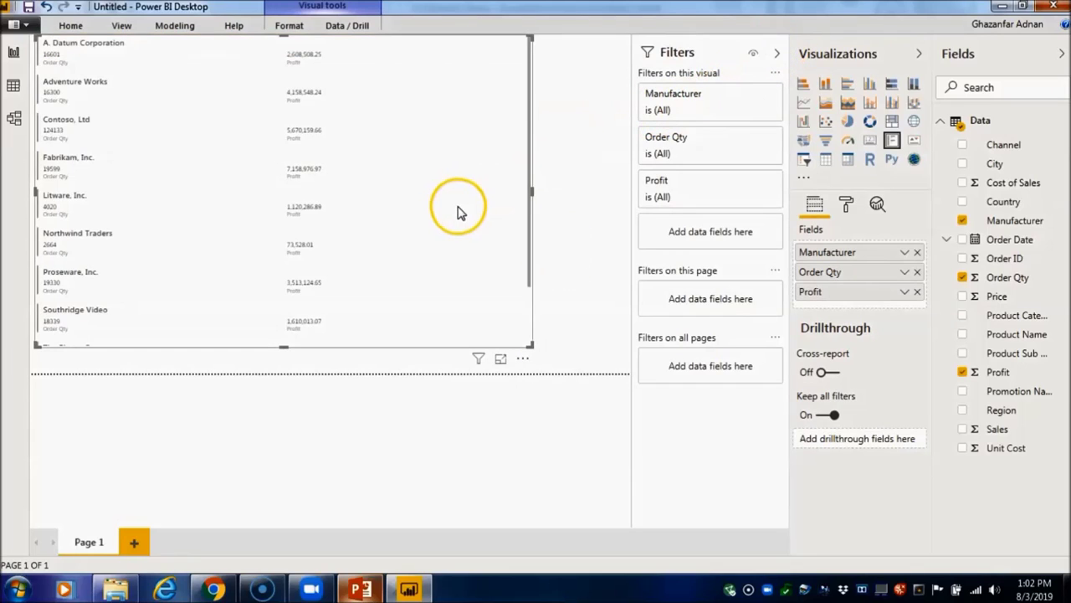
pyautogui.scroll(-2, 463, 209)
pyautogui.scroll(2, 462, 208)
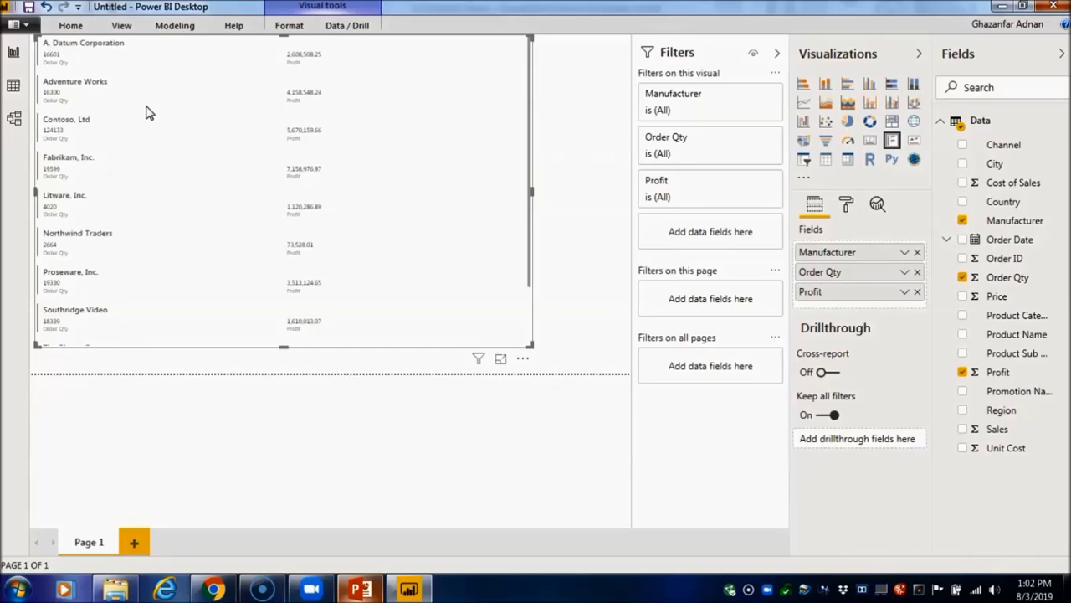
# Open the multi-row card's formatting options and look through the Data labels settings.
pyautogui.click(846, 207)
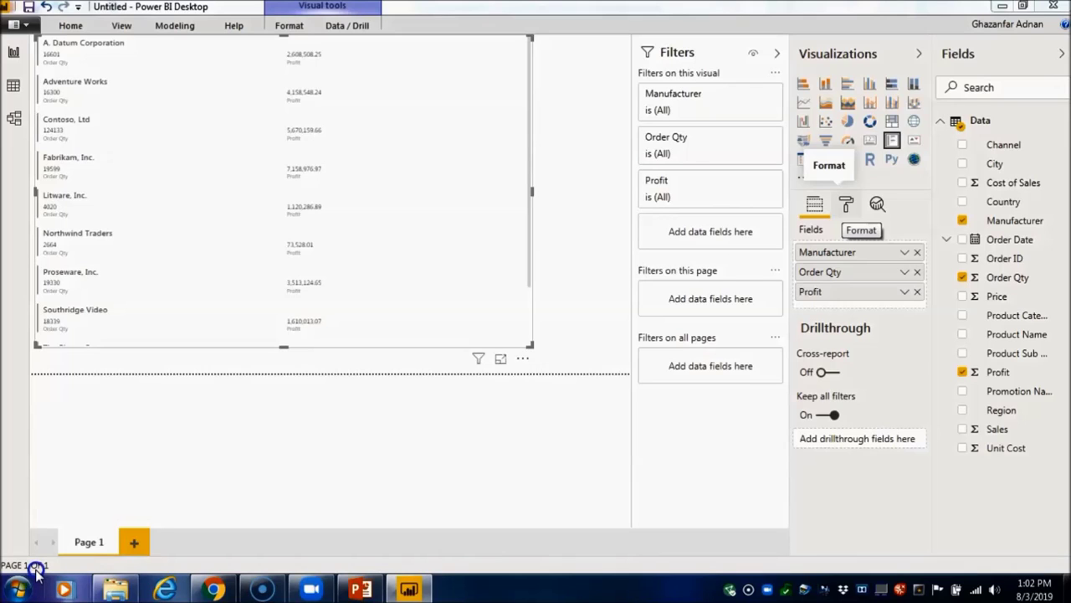
pyautogui.click(846, 204)
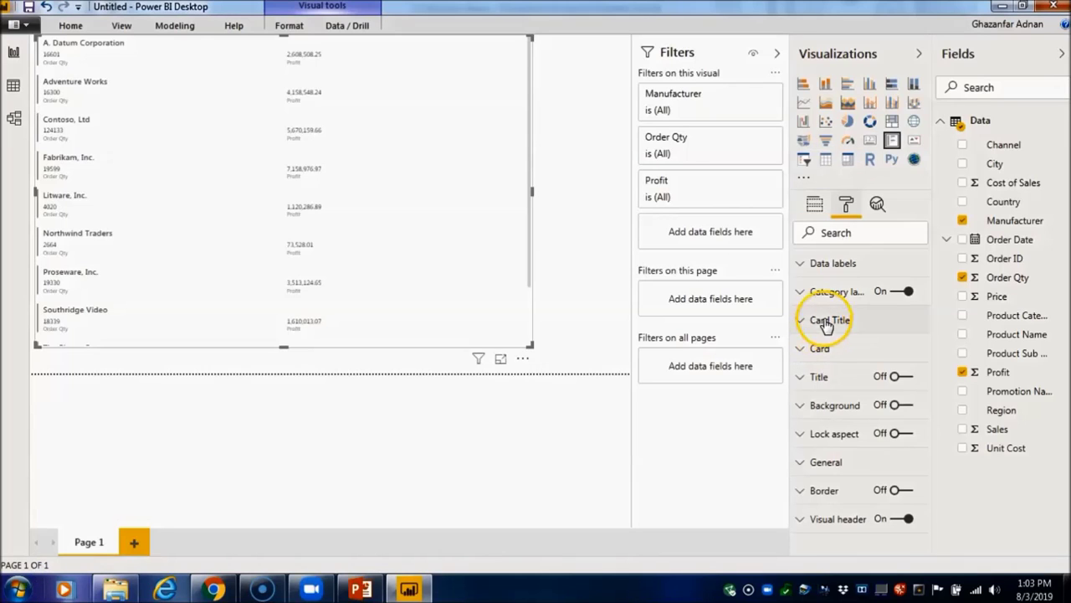
pyautogui.click(797, 268)
pyautogui.scroll(-4, 909, 337)
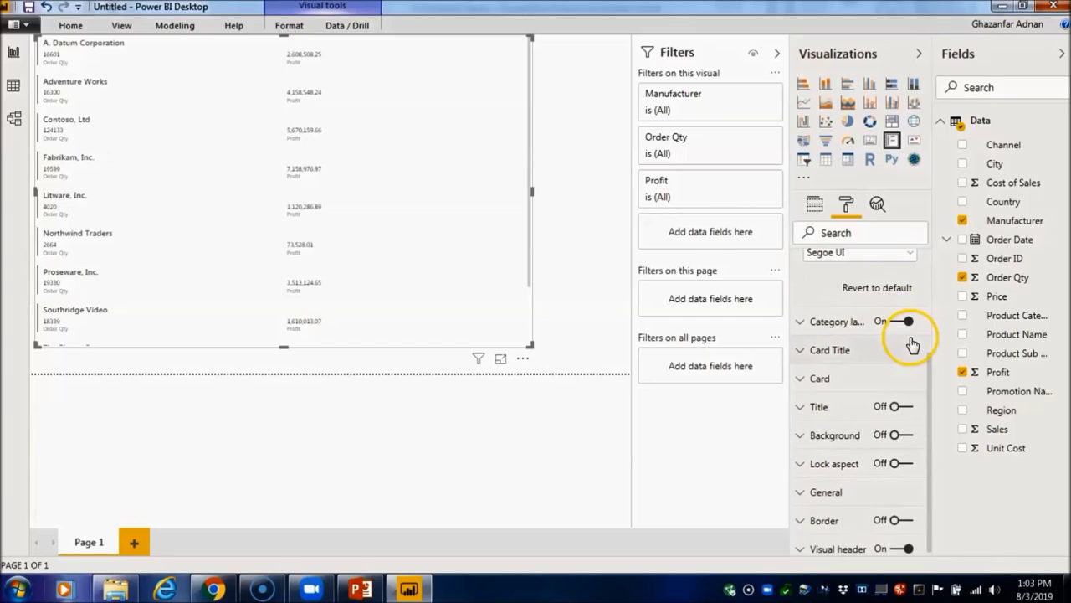
pyautogui.scroll(2, 903, 342)
pyautogui.scroll(-2, 828, 368)
# Try a card title text size of 15 pt and return it to 13 pt.
pyautogui.click(808, 350)
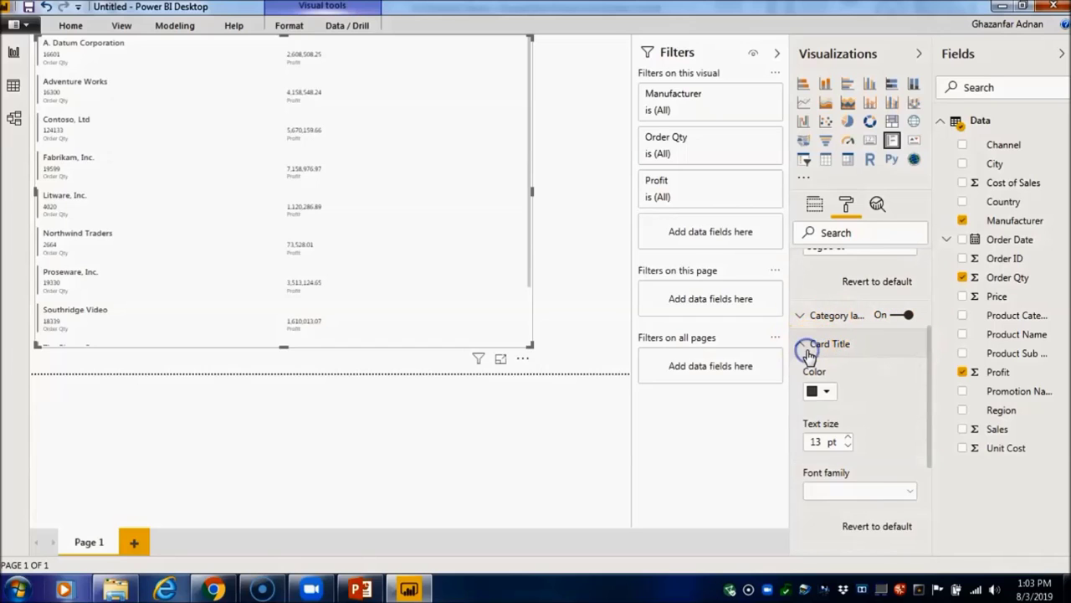
pyautogui.scroll(-4, 842, 359)
pyautogui.scroll(2, 840, 289)
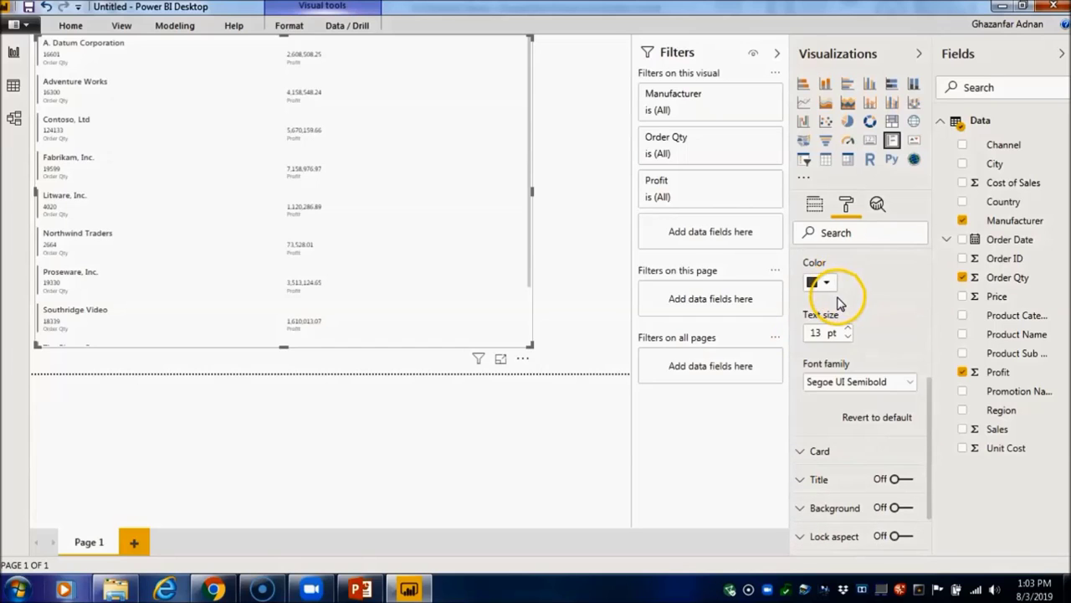
pyautogui.click(848, 329)
pyautogui.click(849, 329)
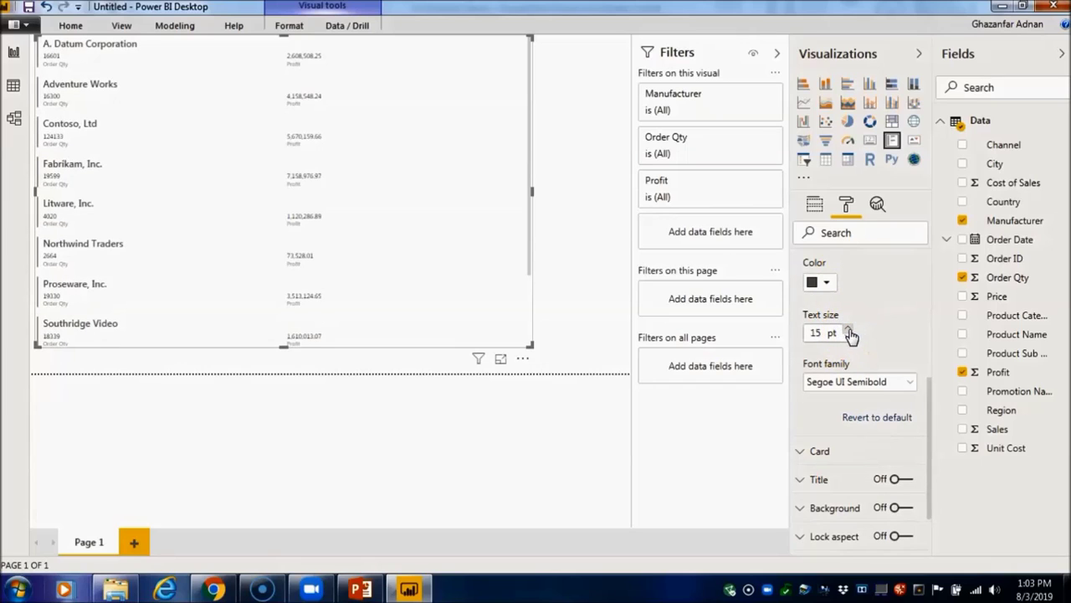
pyautogui.click(848, 337)
pyautogui.click(848, 338)
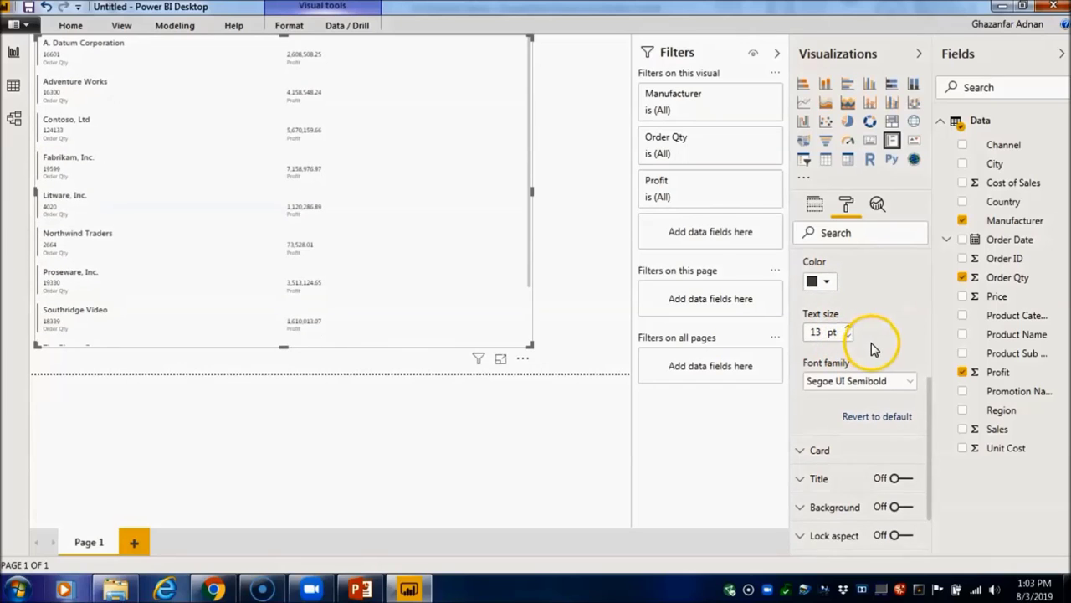
# Review the Card formatting settings for outline, bar, padding and background.
pyautogui.scroll(-1, 874, 339)
pyautogui.click(818, 374)
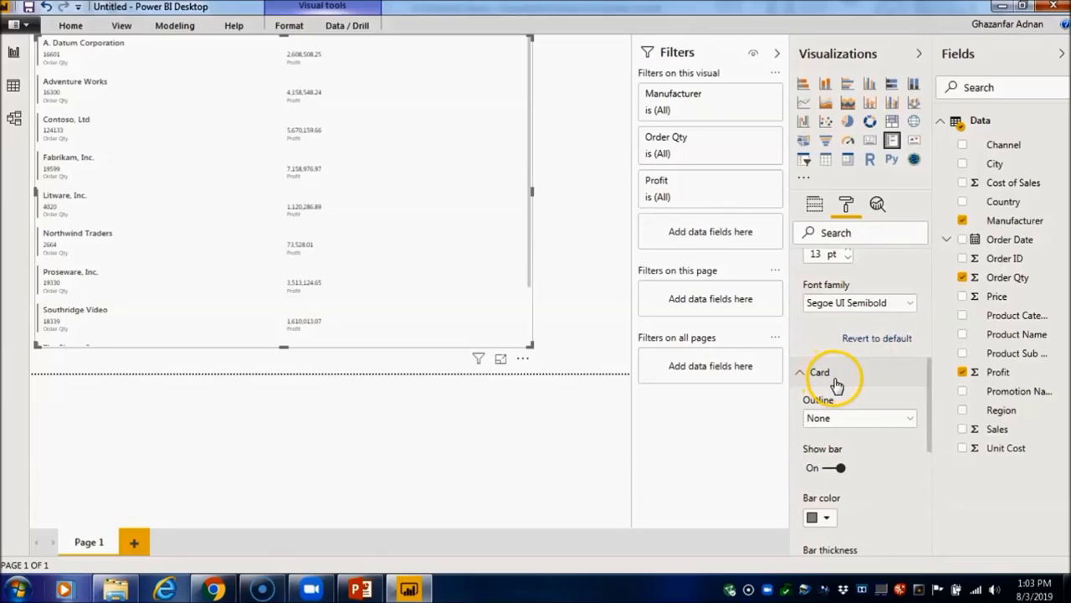
pyautogui.scroll(-4, 866, 413)
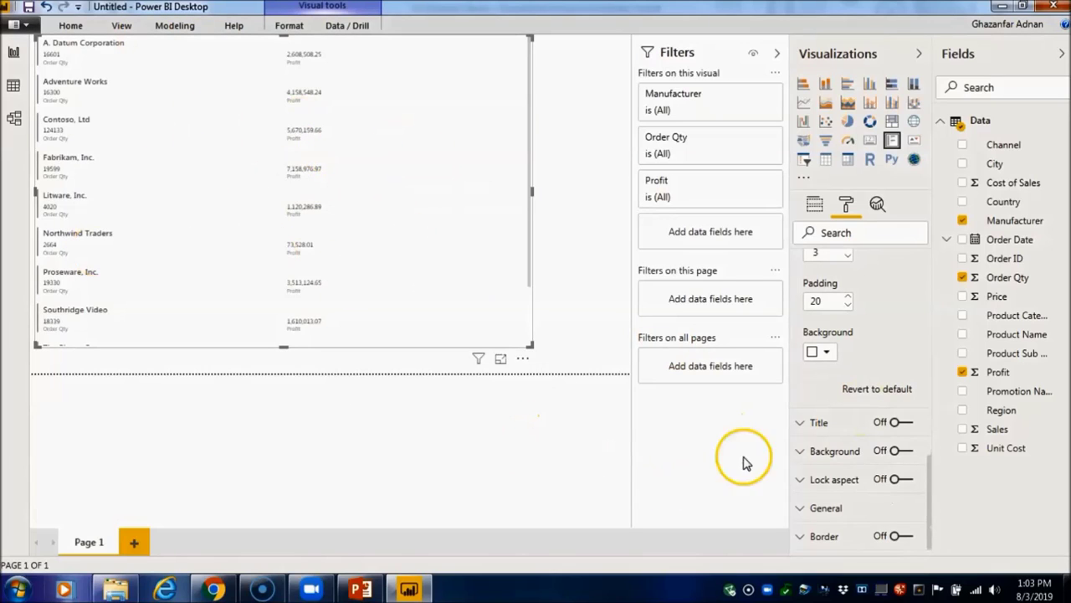
# Turn on the multi-row card's visual title, look through its text, color and alignment settings, and turn it off again.
pyautogui.click(813, 423)
pyautogui.scroll(-2, 812, 426)
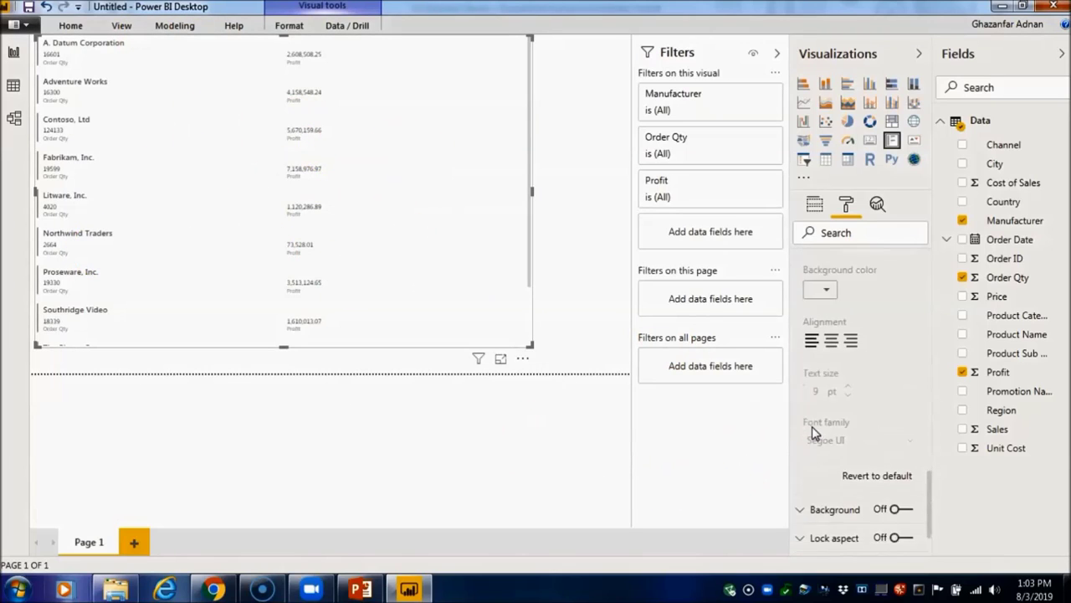
pyautogui.scroll(-2, 812, 426)
pyautogui.scroll(2, 835, 268)
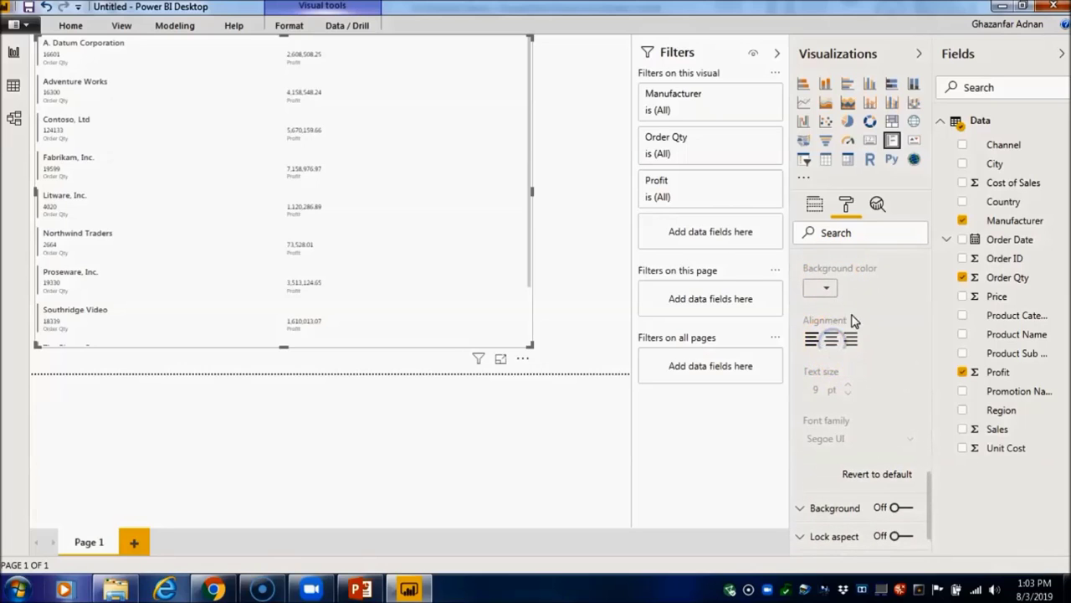
pyautogui.scroll(6, 854, 318)
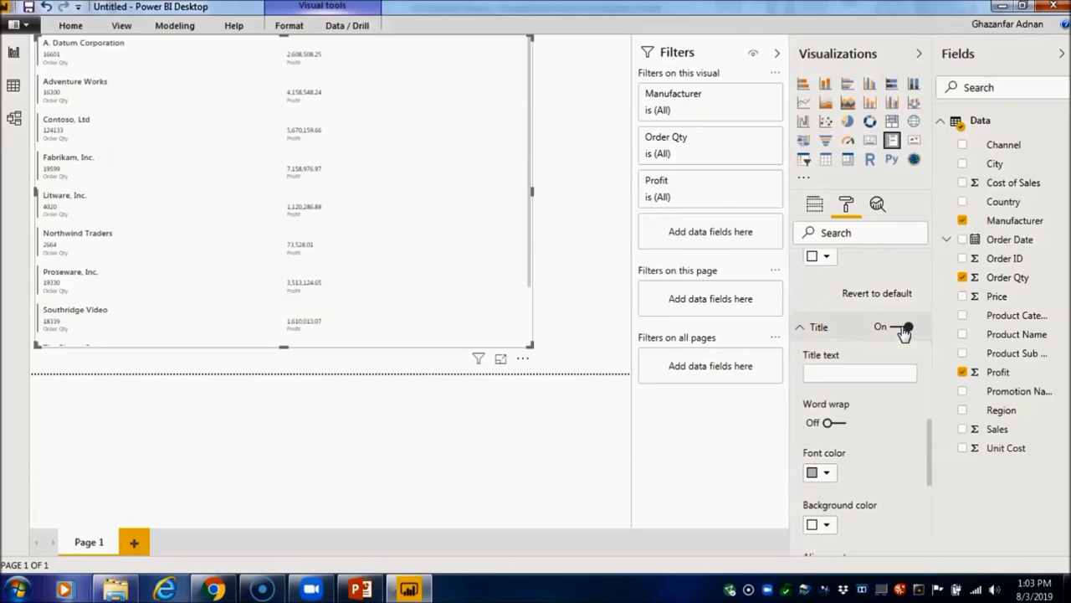
pyautogui.scroll(-9, 854, 469)
pyautogui.scroll(9, 853, 464)
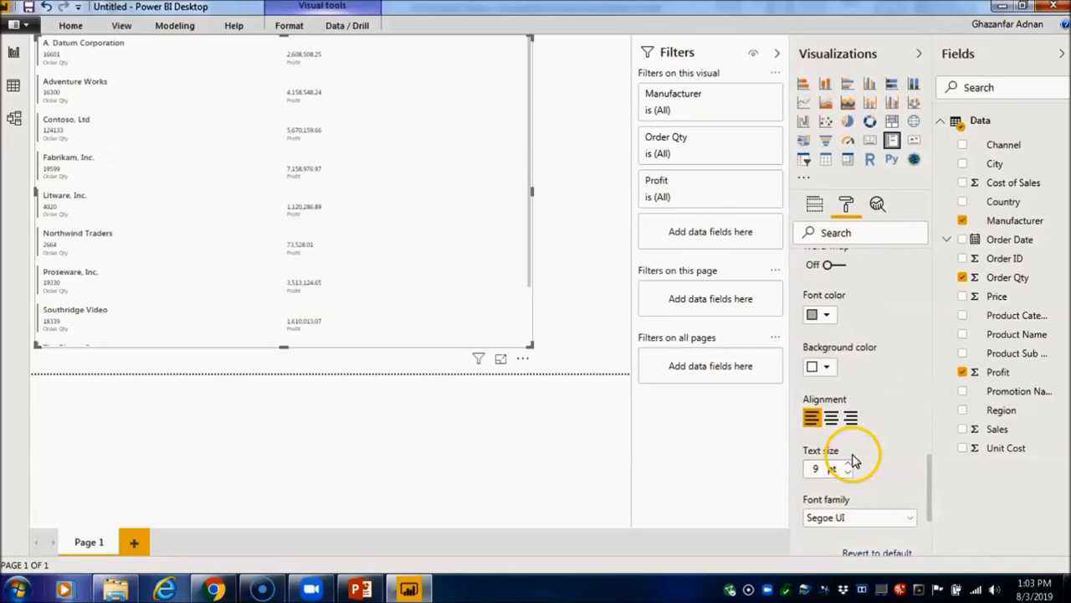
pyautogui.scroll(2, 853, 457)
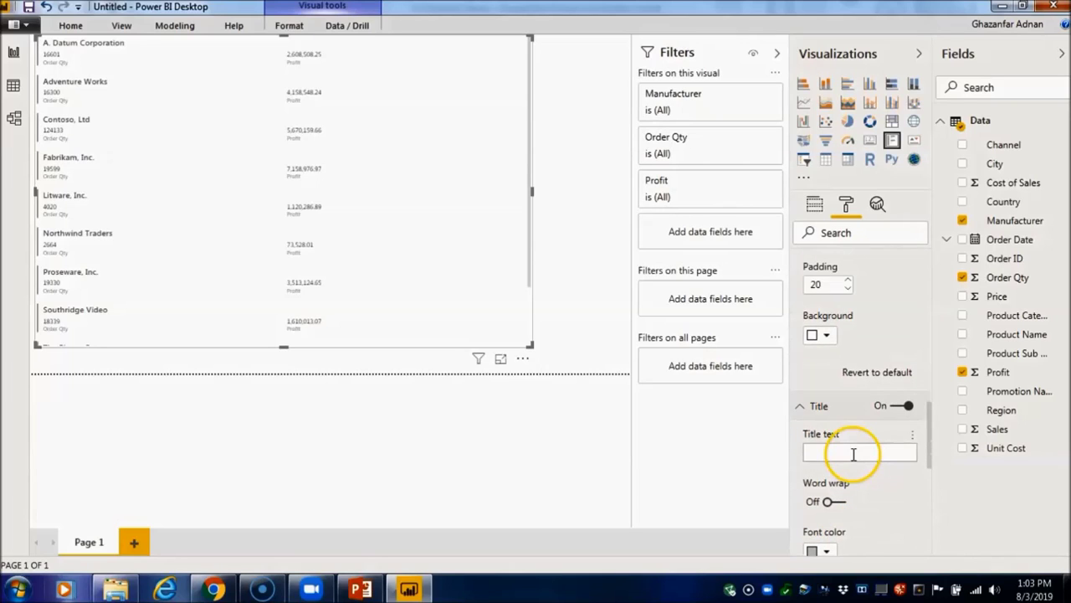
pyautogui.click(899, 405)
# Turn on the multi-row card's background and set its color to the dark teal theme color.
pyautogui.scroll(-5, 887, 414)
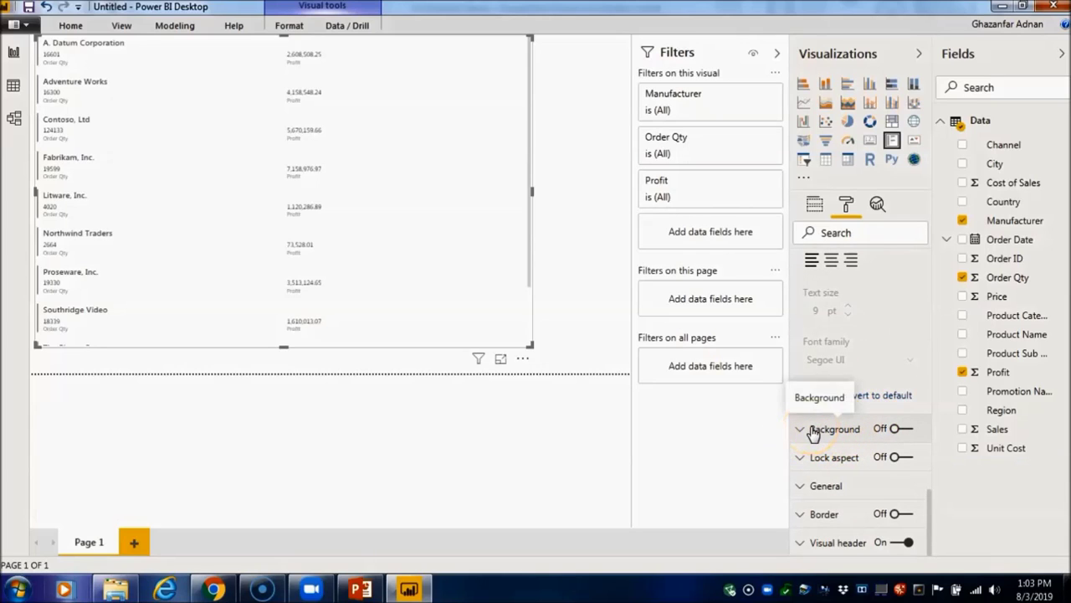
pyautogui.click(812, 430)
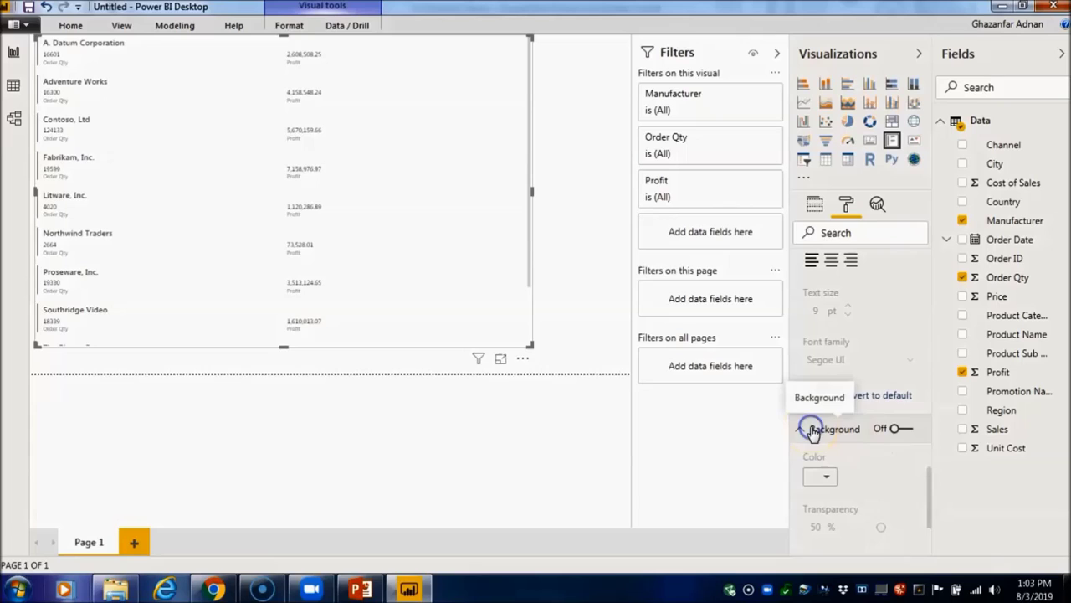
pyautogui.click(904, 429)
pyautogui.scroll(-2, 862, 419)
pyautogui.click(827, 340)
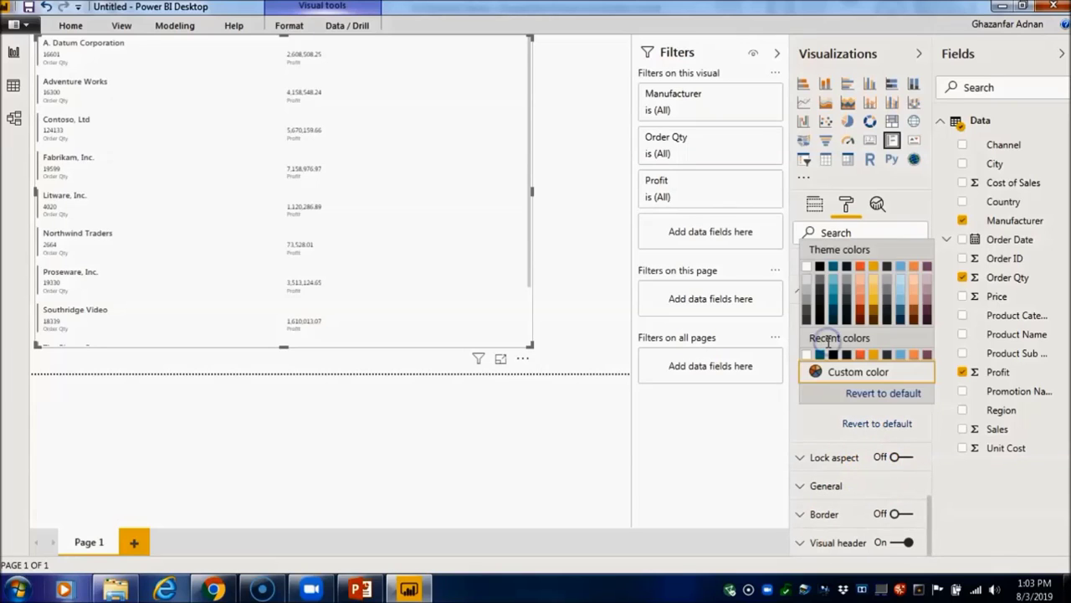
pyautogui.click(844, 268)
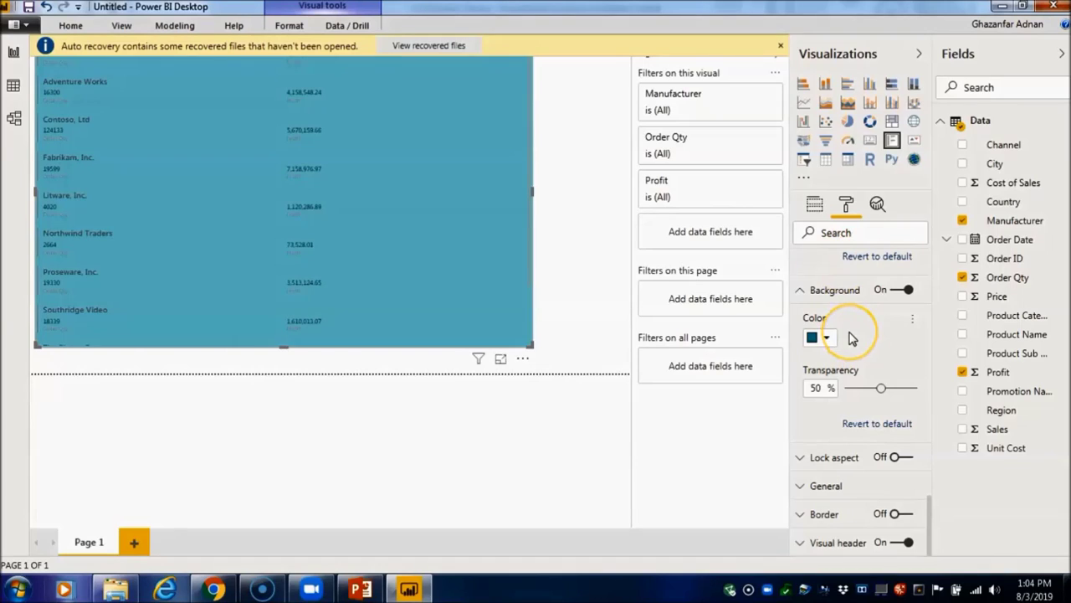
# Set the multi-row card's background color to white and turn the background off.
pyautogui.click(820, 339)
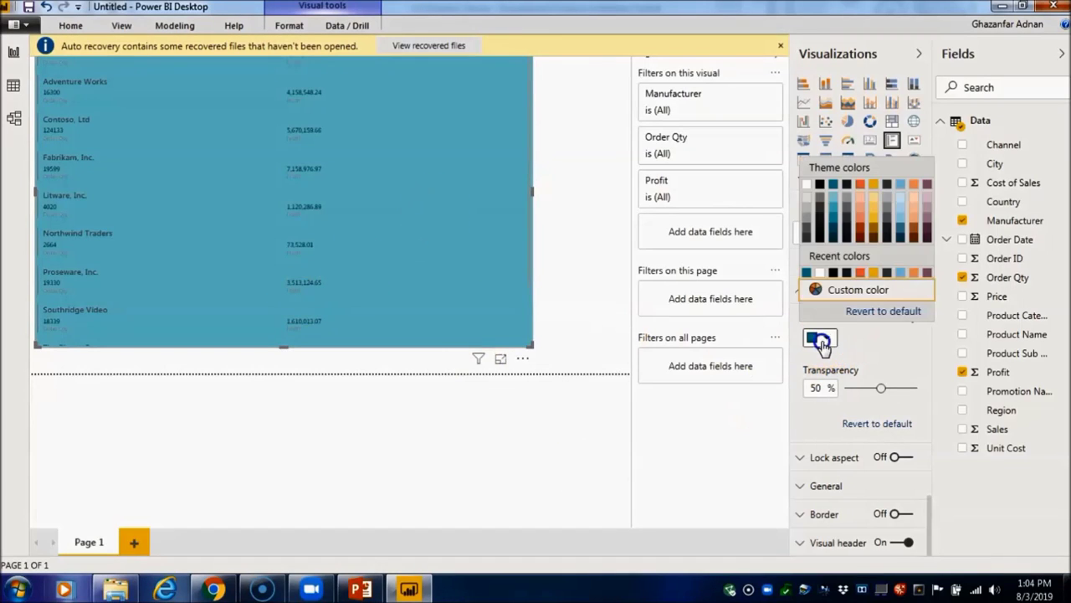
pyautogui.click(806, 185)
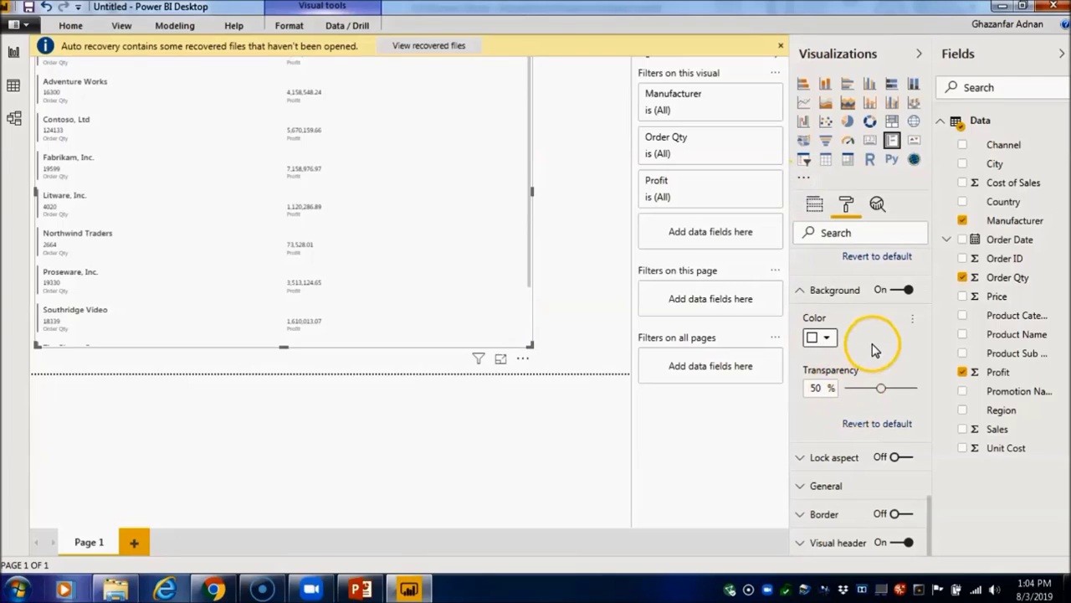
pyautogui.click(903, 289)
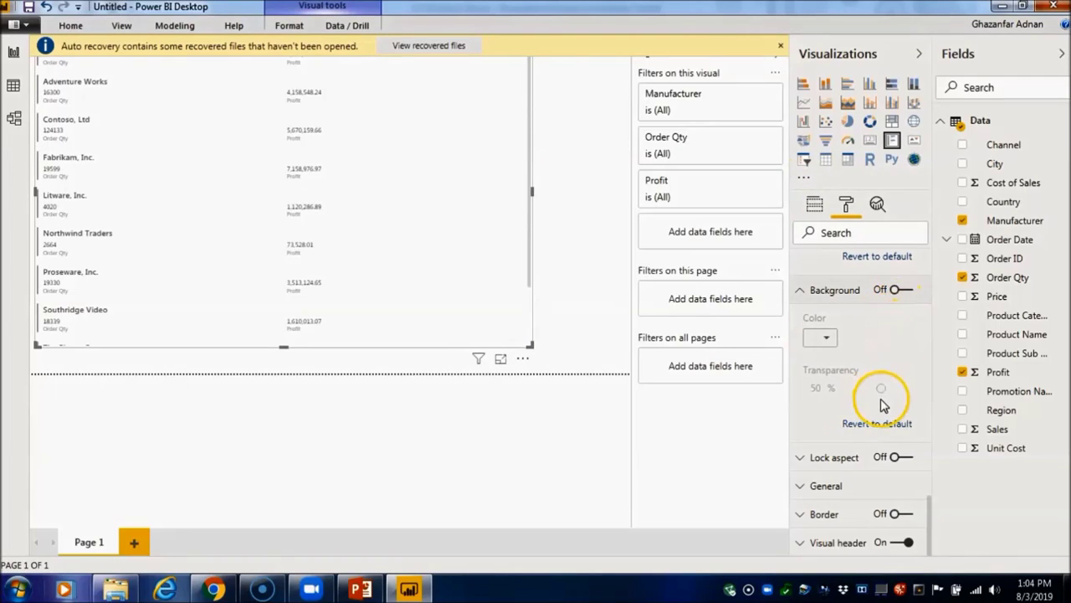
# Review the multi-row card's lock aspect, general, border and visual header settings.
pyautogui.click(837, 460)
pyautogui.scroll(-1, 840, 448)
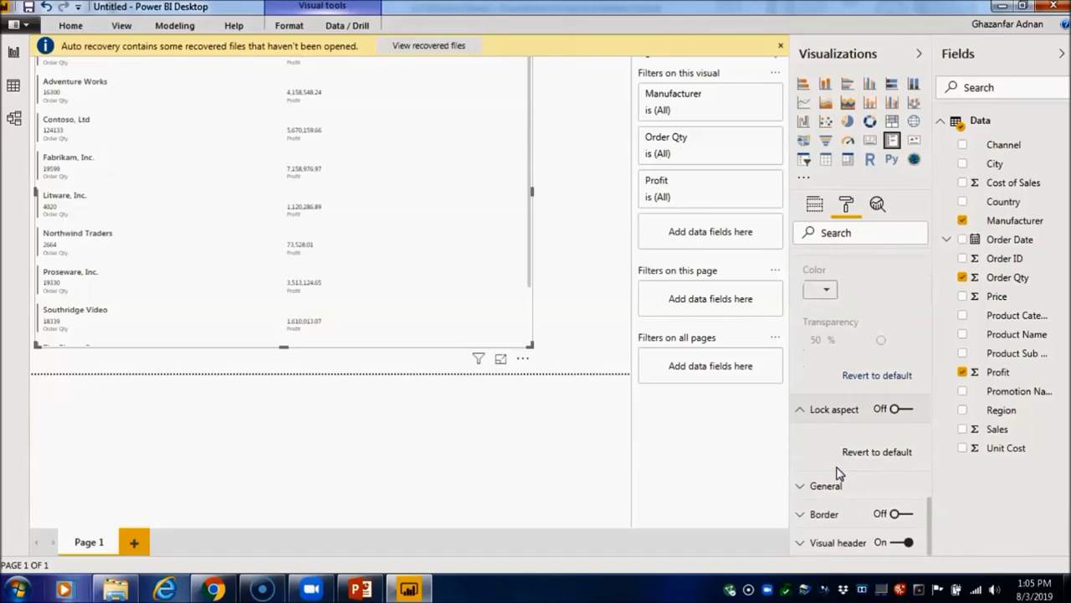
pyautogui.click(820, 485)
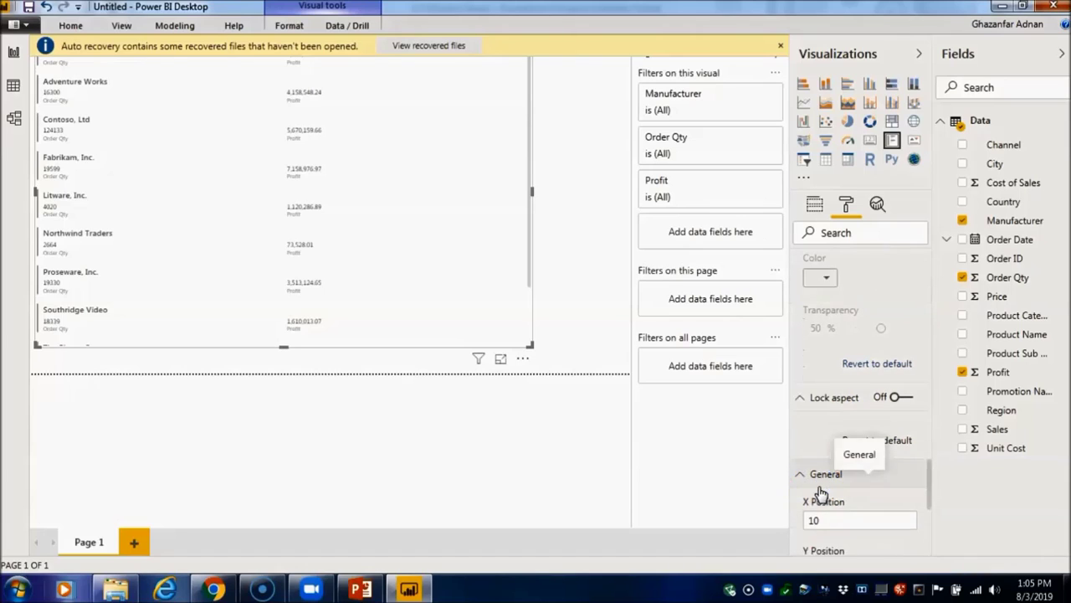
pyautogui.scroll(-3, 820, 492)
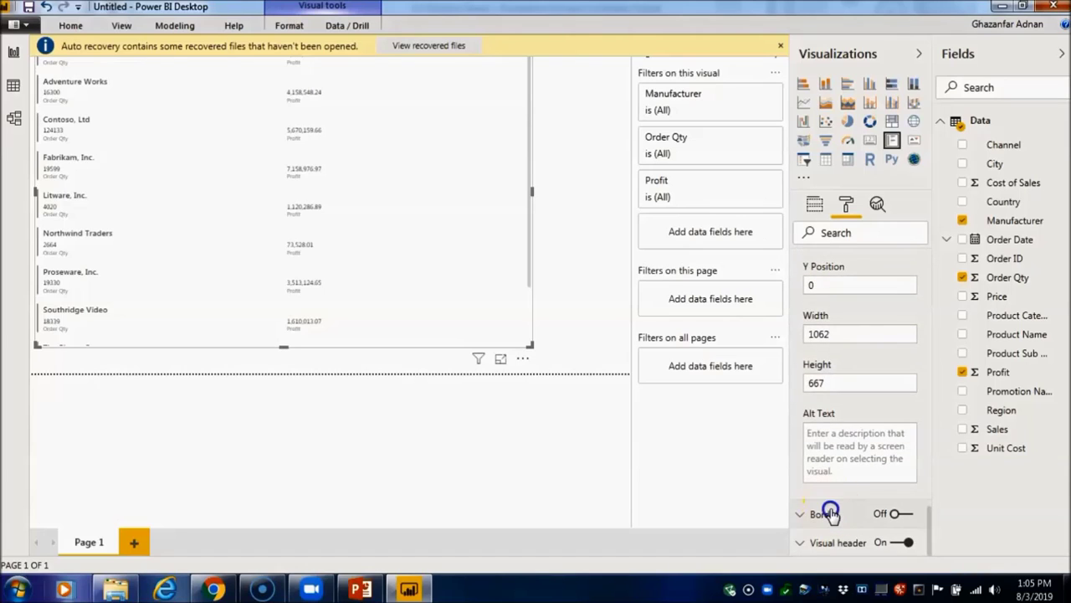
pyautogui.click(820, 512)
pyautogui.scroll(-3, 832, 512)
pyautogui.click(820, 545)
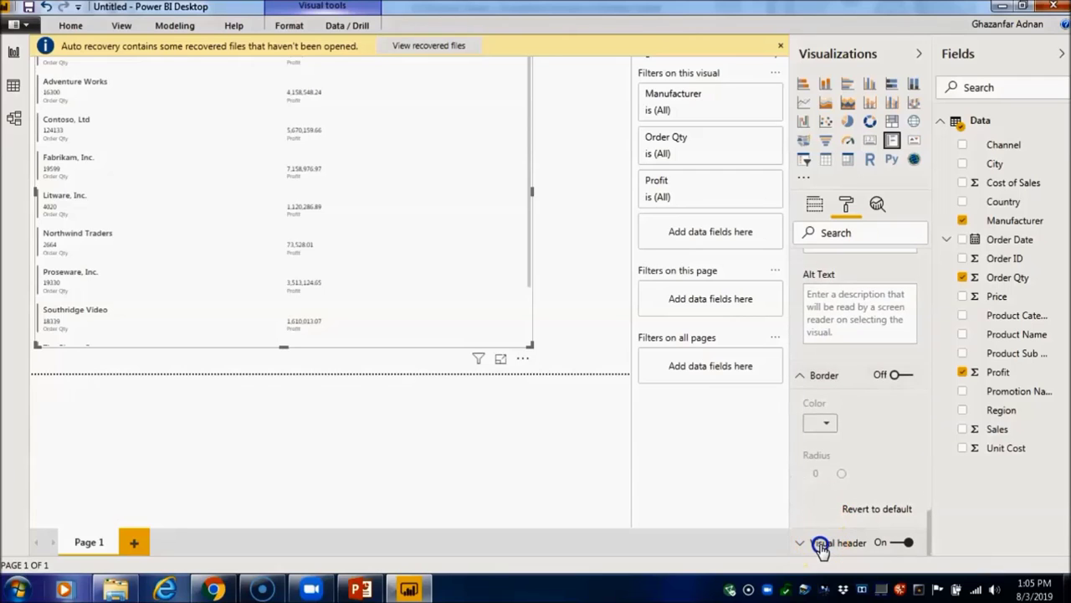
pyautogui.scroll(-10, 831, 502)
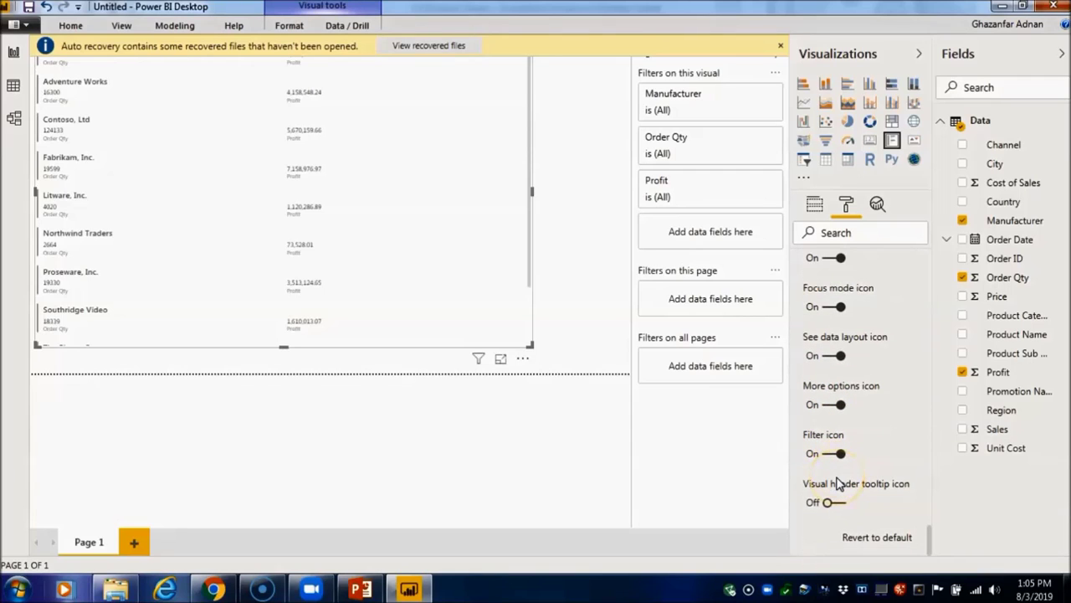
pyautogui.scroll(-15, 839, 483)
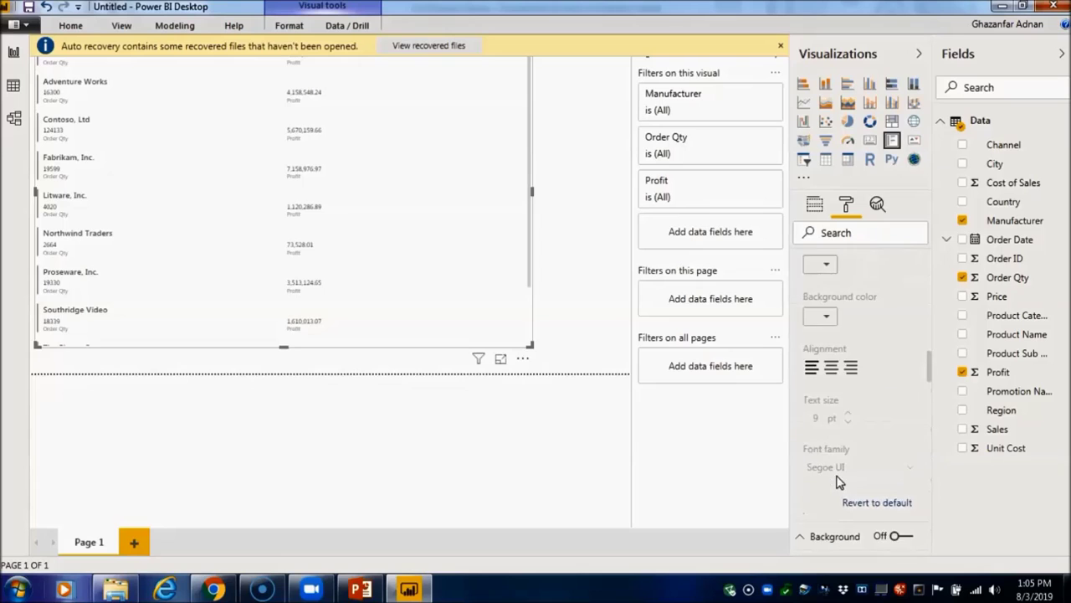
# Try the Bottom only outline on the cards and set the outline to Top + bottom.
pyautogui.scroll(8, 839, 481)
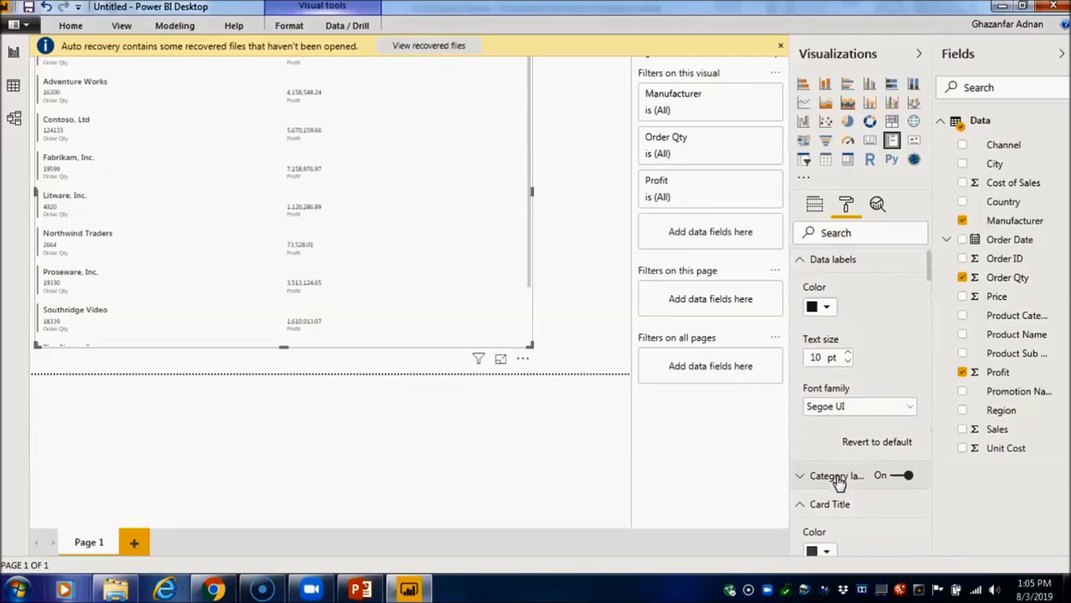
pyautogui.scroll(-10, 870, 335)
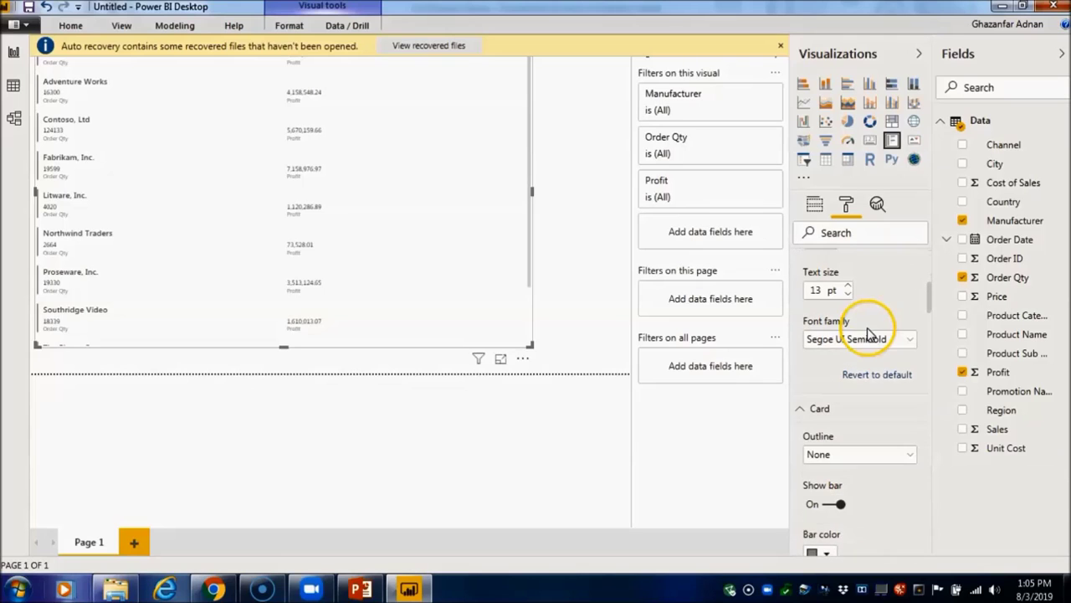
pyautogui.scroll(2, 865, 330)
pyautogui.click(829, 333)
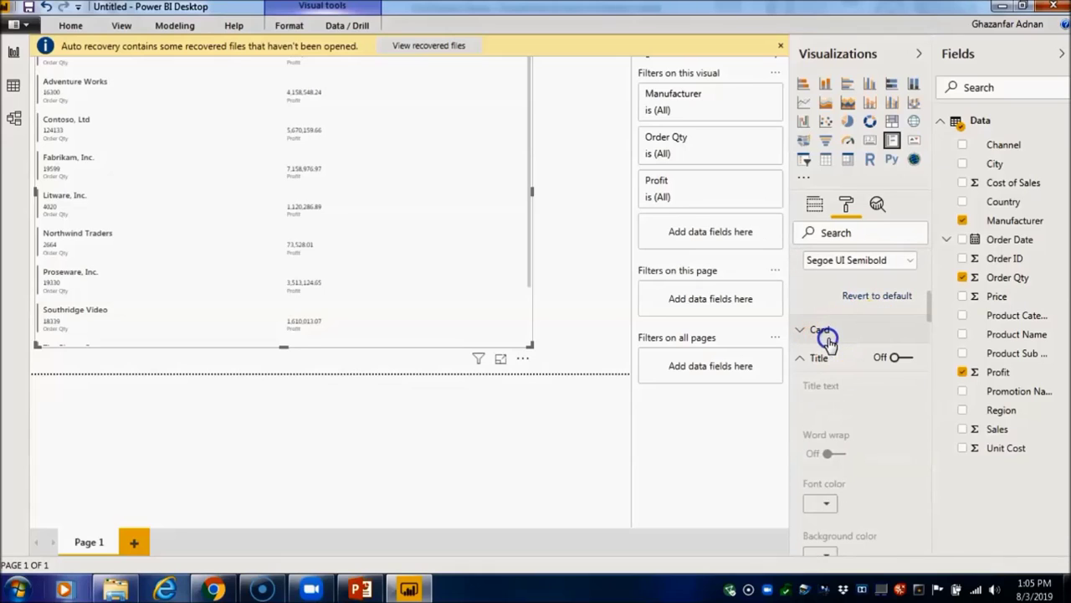
pyautogui.click(819, 329)
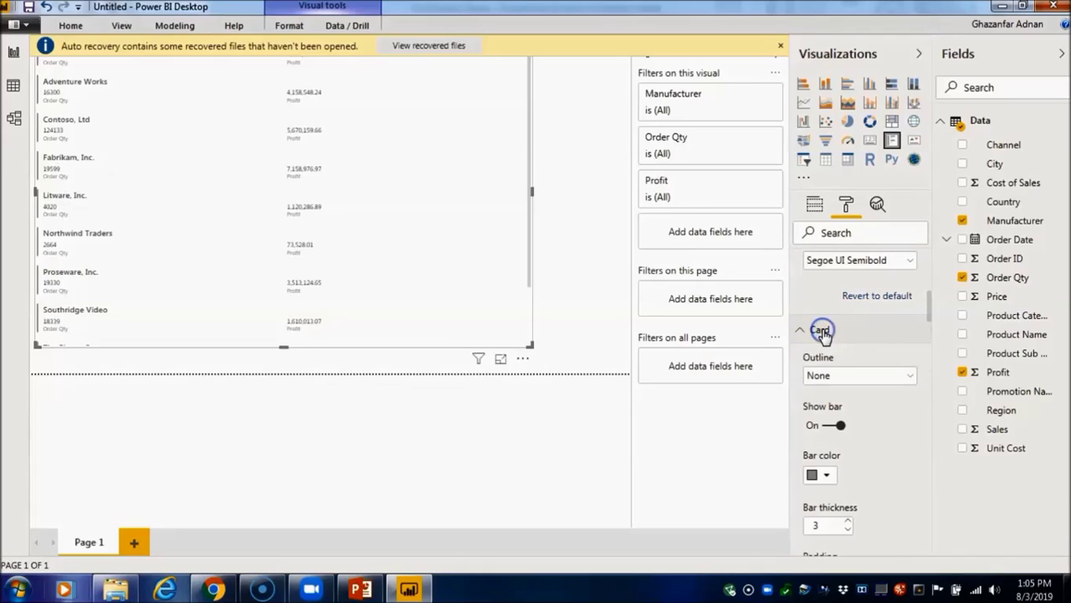
pyautogui.scroll(-3, 824, 330)
pyautogui.scroll(5, 823, 329)
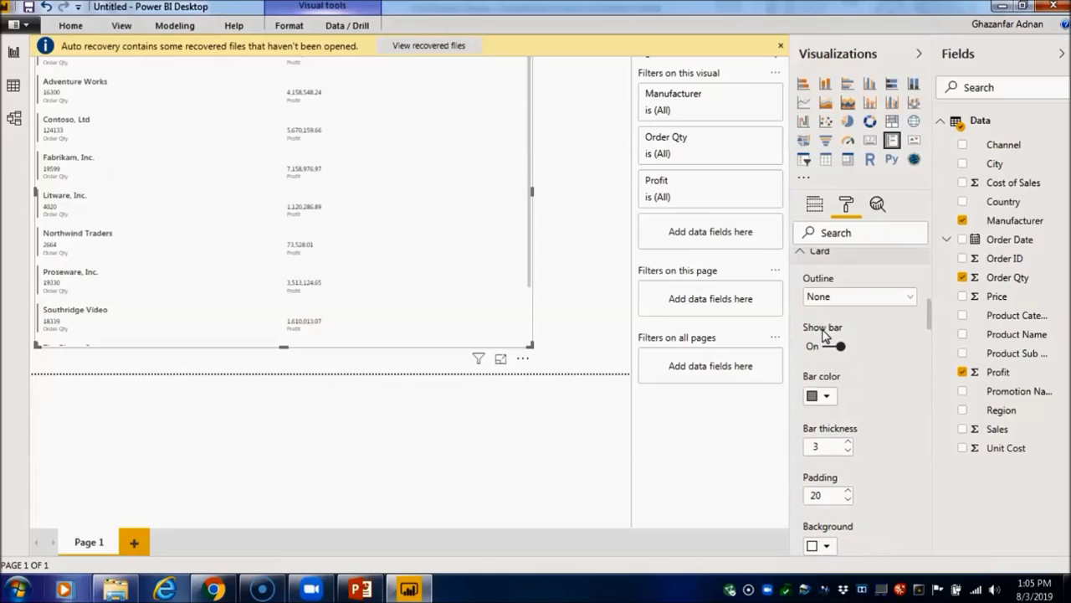
pyautogui.click(881, 299)
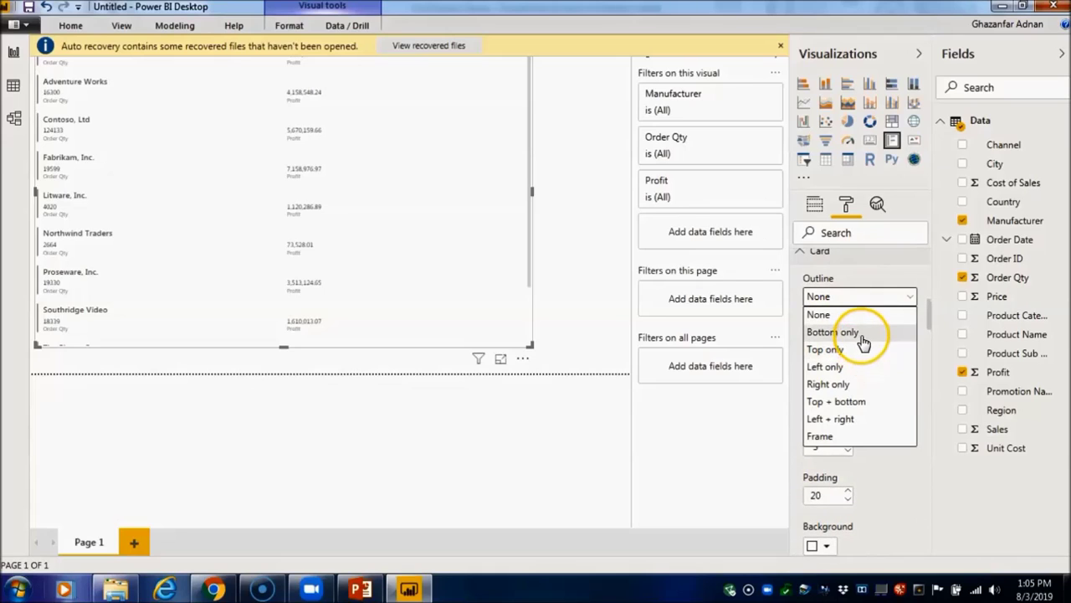
pyautogui.click(866, 332)
pyautogui.click(879, 300)
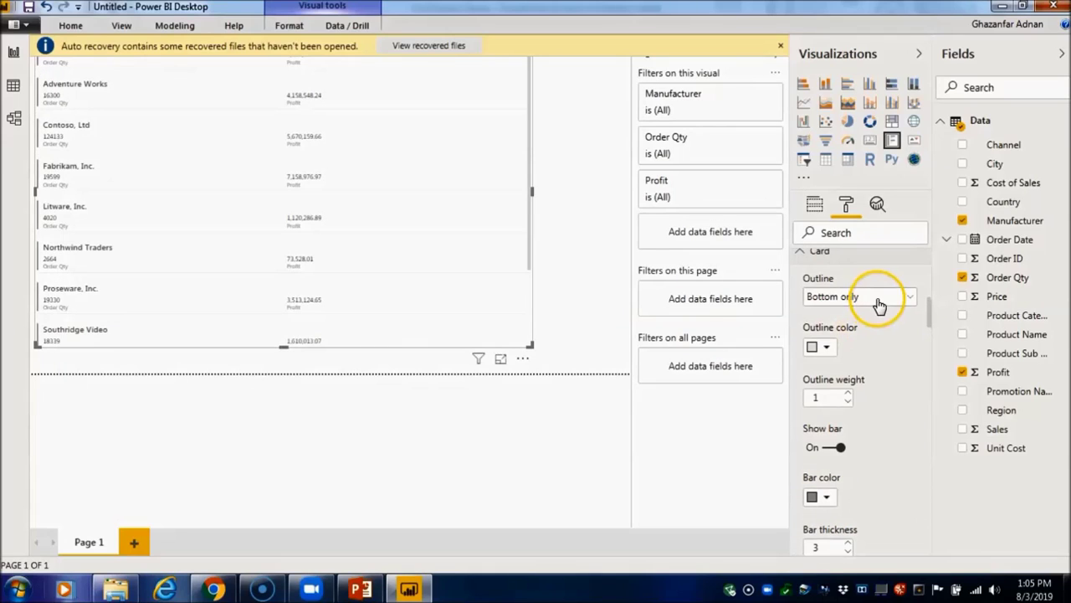
pyautogui.click(855, 403)
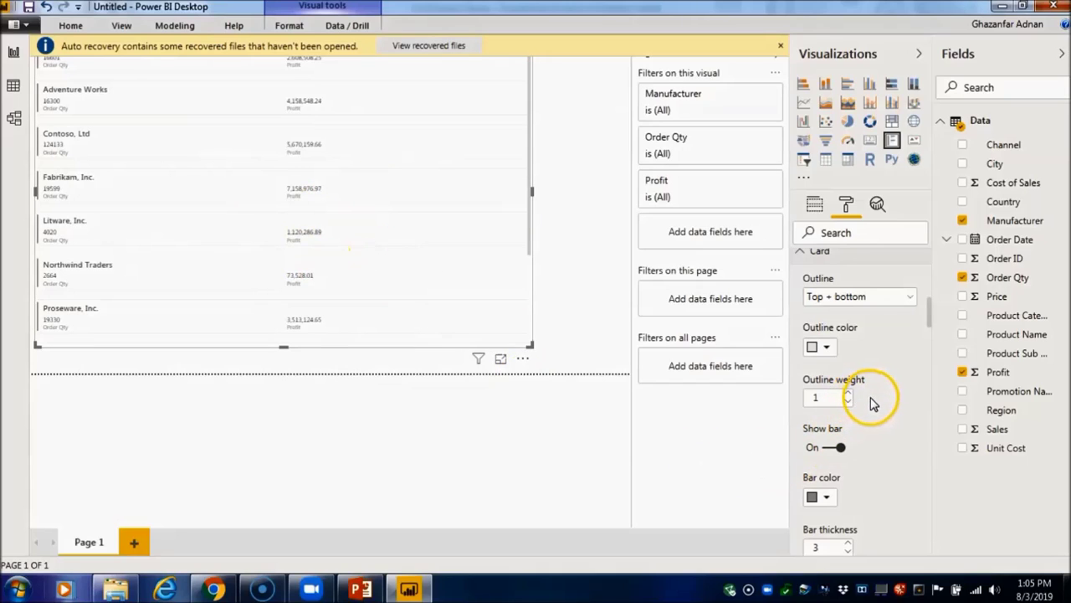
# Collapse the Title and Card formatting sections and look over the data label and card title settings.
pyautogui.scroll(-5, 912, 358)
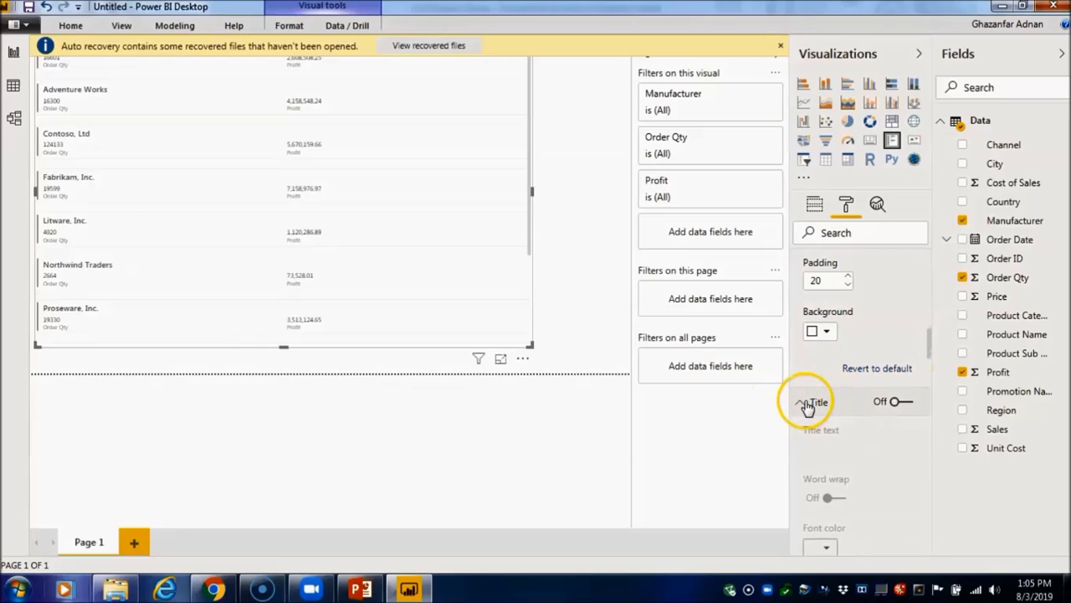
pyautogui.click(803, 402)
pyautogui.scroll(8, 866, 327)
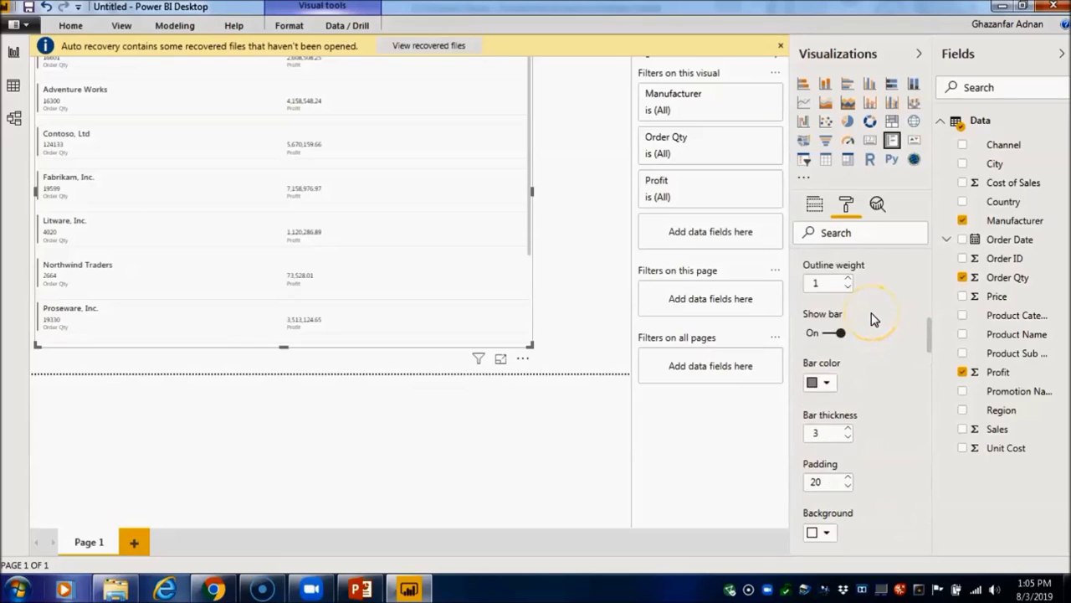
pyautogui.click(814, 412)
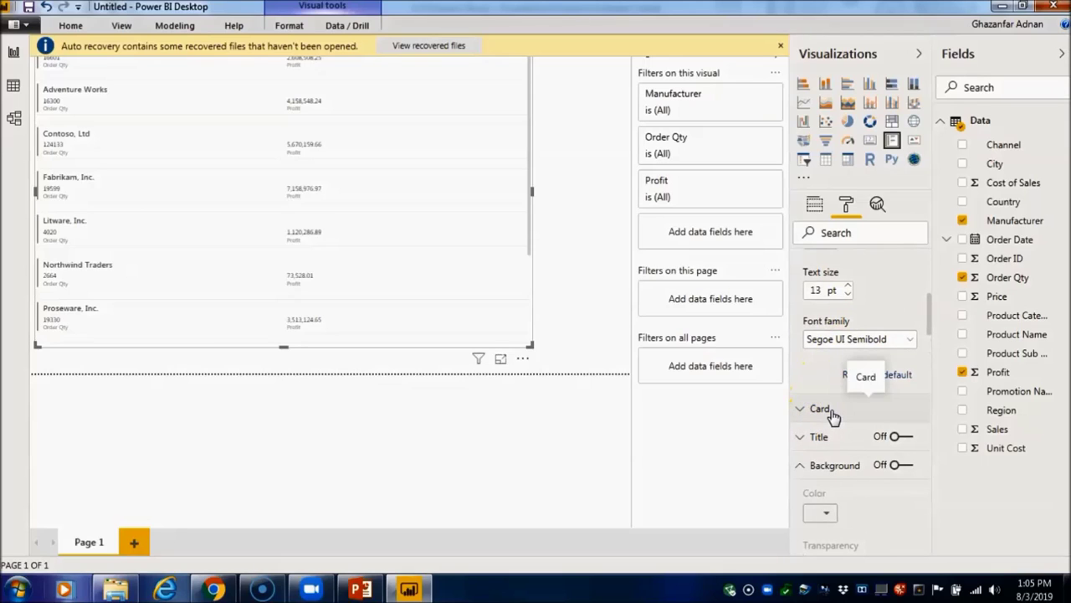
pyautogui.scroll(5, 885, 282)
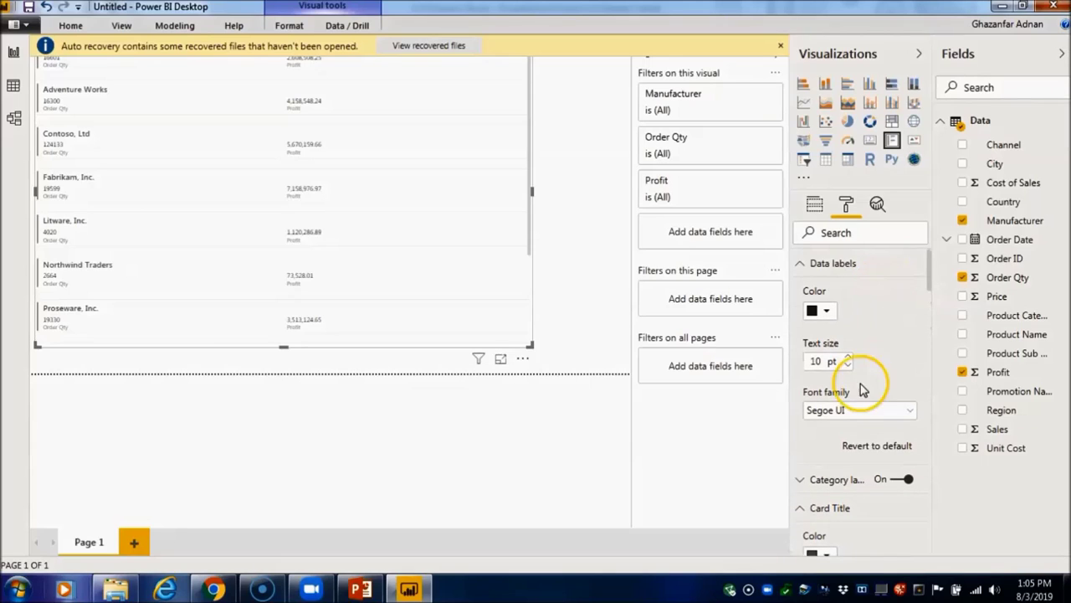
pyautogui.scroll(-2, 858, 410)
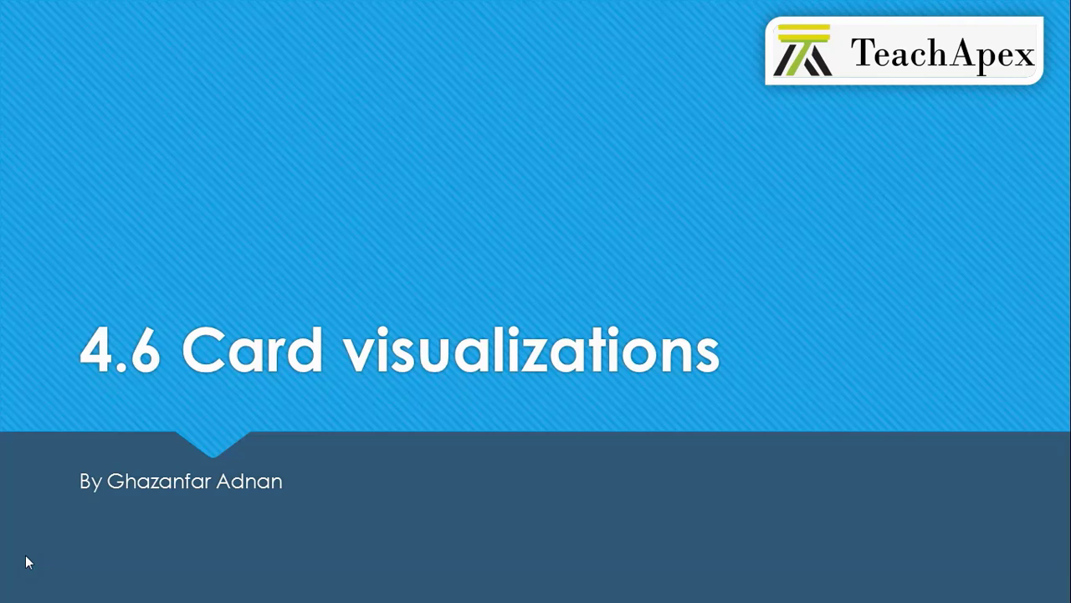
# End the slide show and switch to Power BI Desktop.
pyautogui.press('Escape')
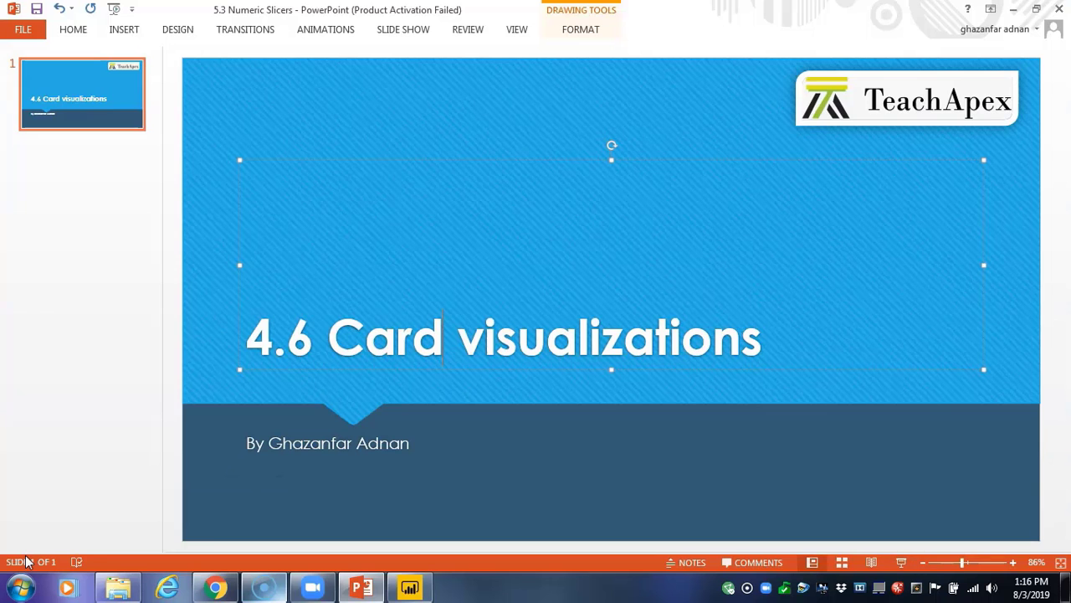
pyautogui.click(410, 589)
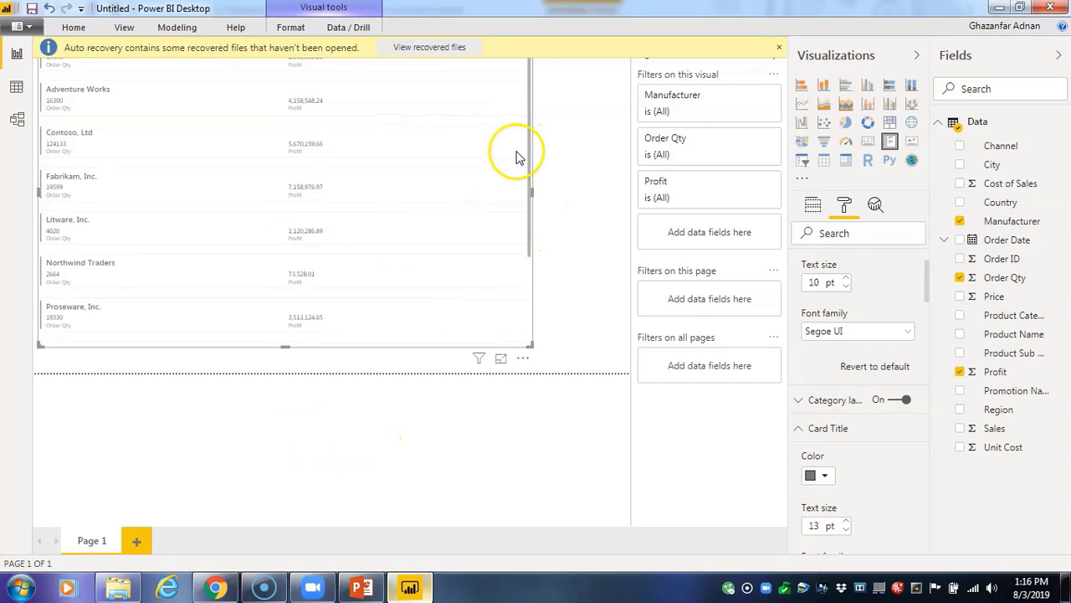
# Dismiss the auto recovery notice, choosing to remove the recovered files.
pyautogui.scroll(-3, 516, 154)
pyautogui.scroll(3, 517, 156)
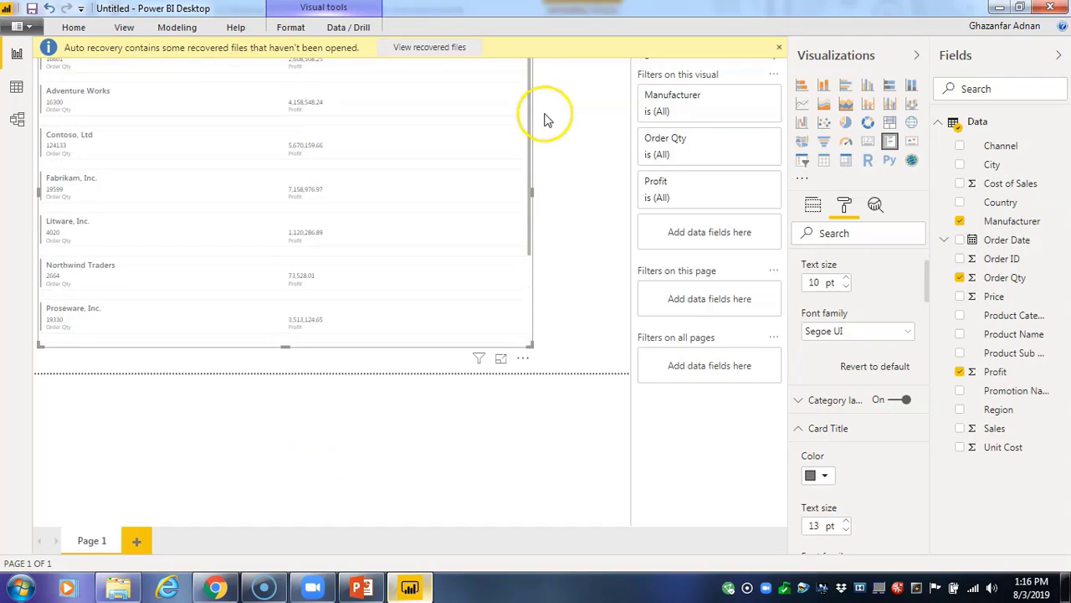
pyautogui.click(779, 51)
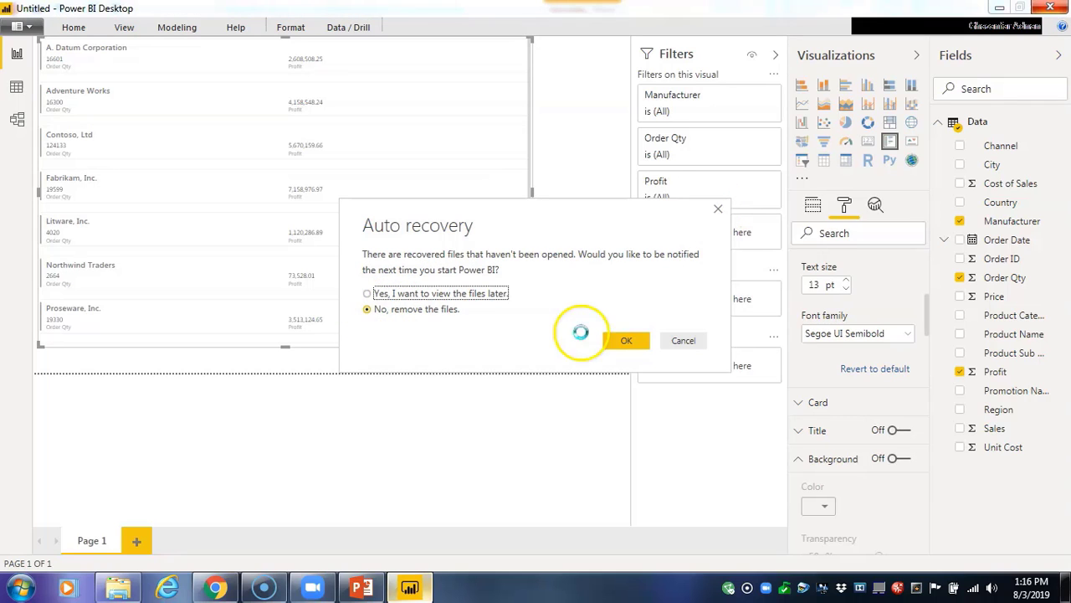
pyautogui.click(626, 339)
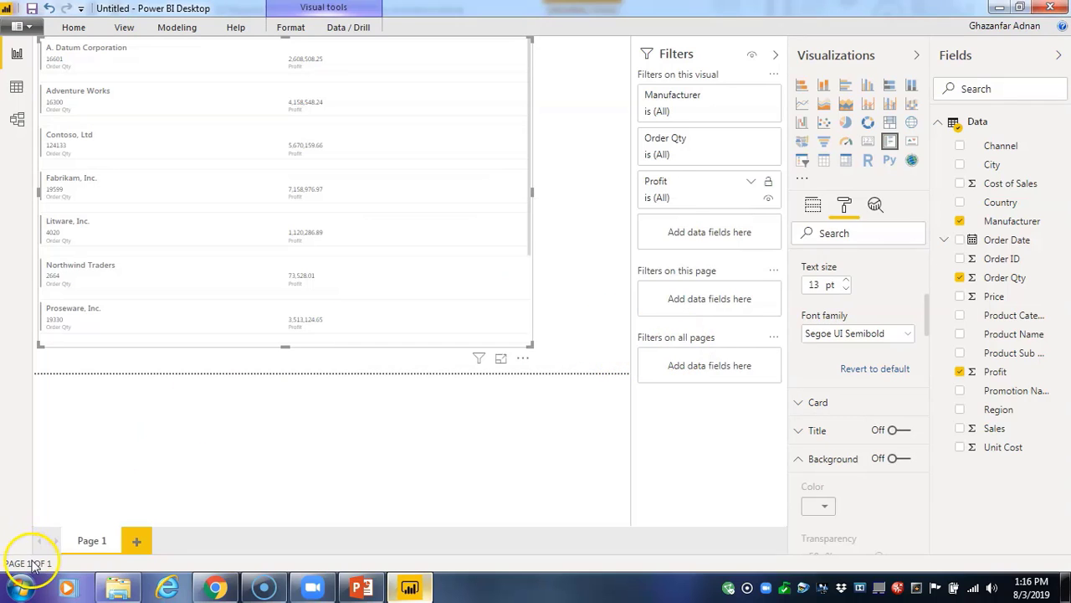
# Look through the multi-row card's manufacturers and delete the visual from the report page.
pyautogui.scroll(-3, 490, 175)
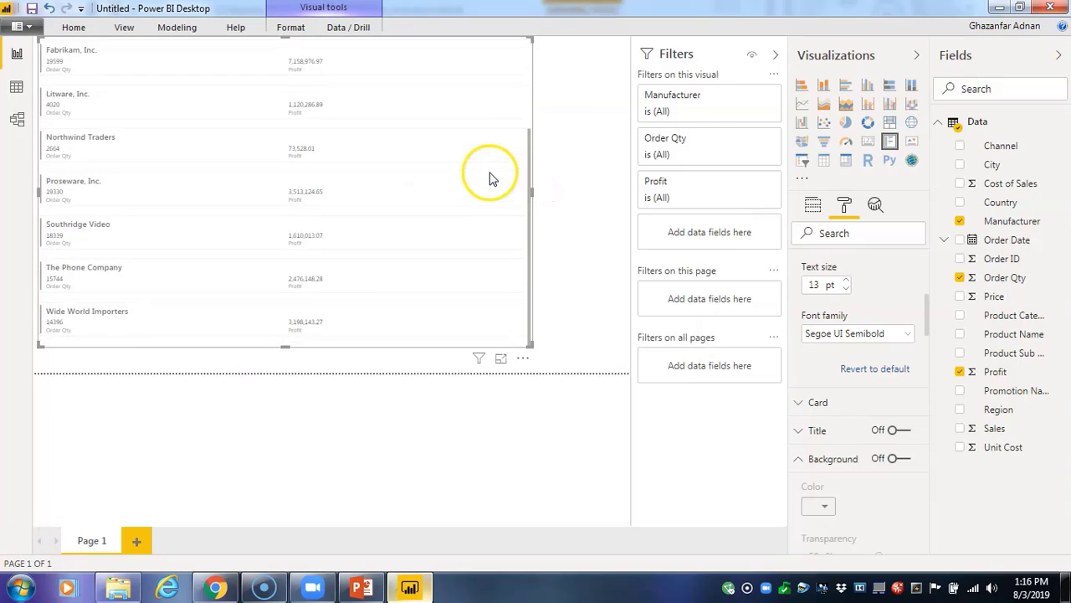
pyautogui.scroll(3, 490, 177)
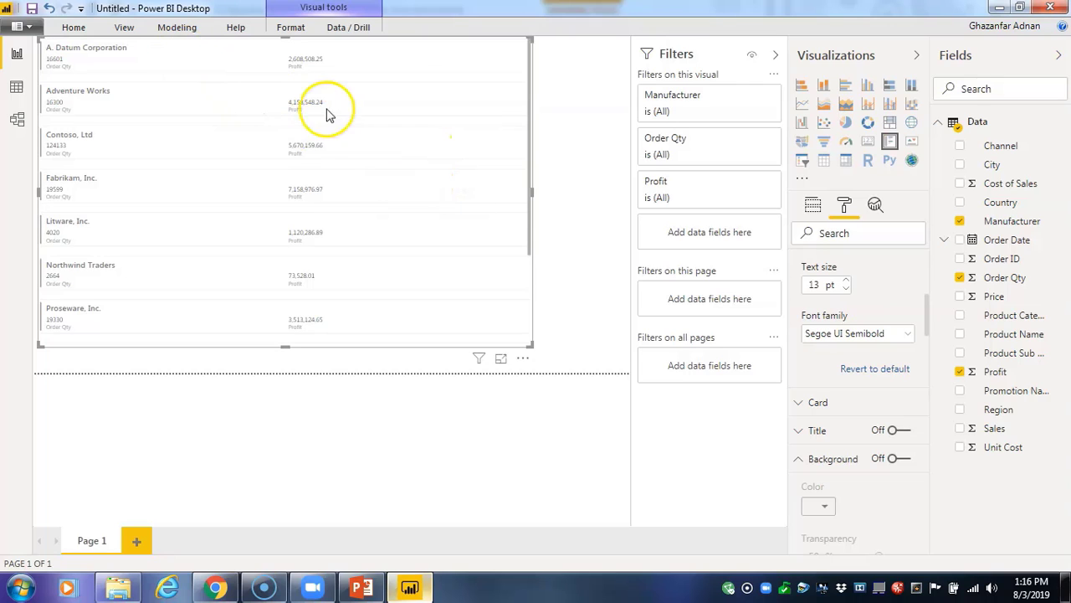
pyautogui.scroll(-3, 486, 204)
pyautogui.scroll(3, 485, 203)
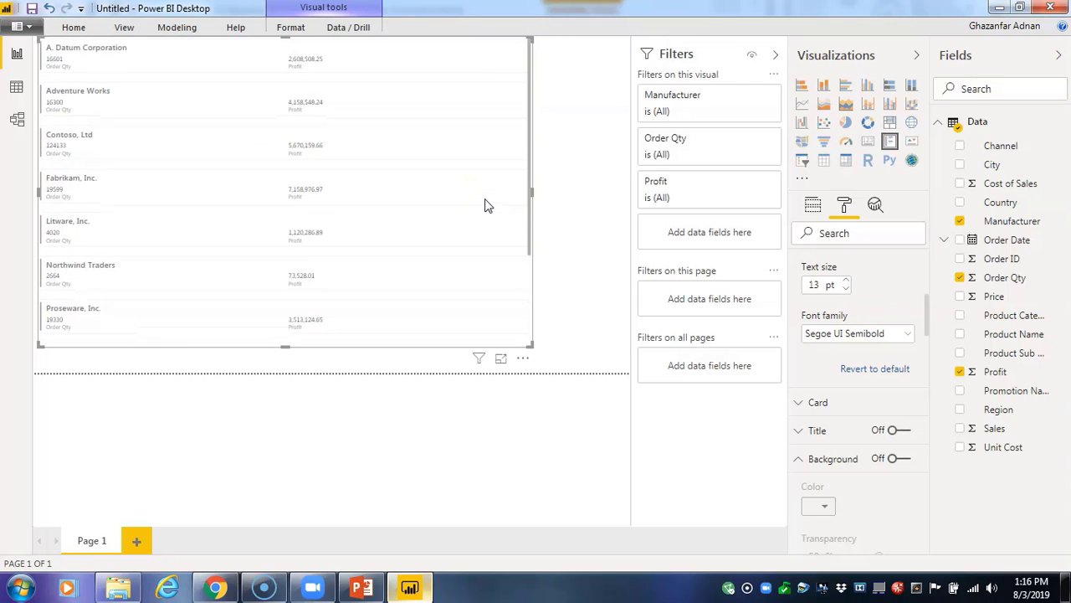
pyautogui.press('Delete')
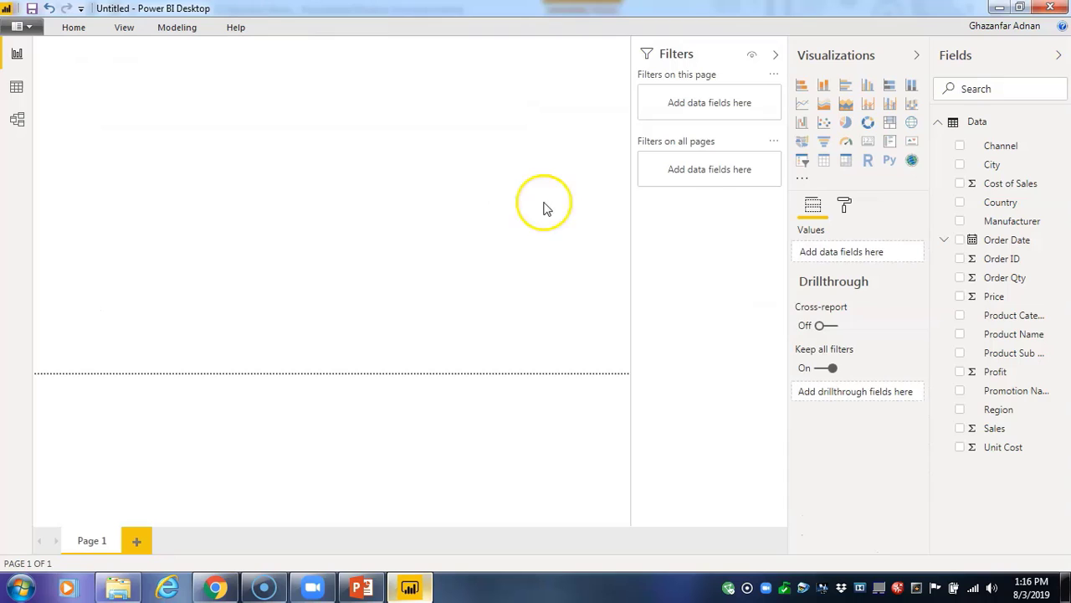
# Insert a card visual showing Profit and move it away from the page corner toward the middle of the canvas.
pyautogui.click(870, 149)
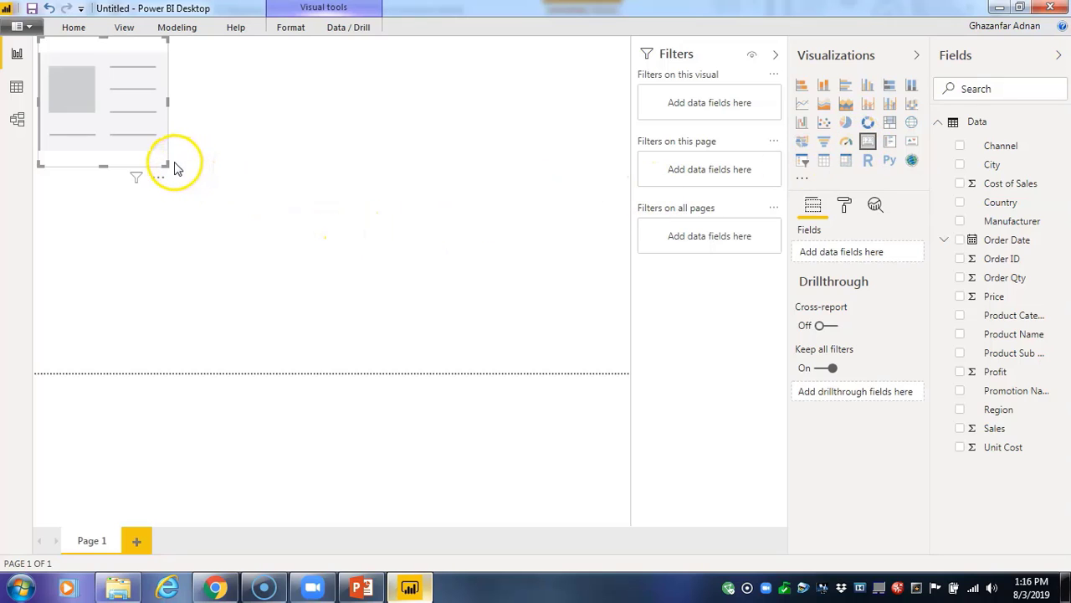
pyautogui.click(839, 243)
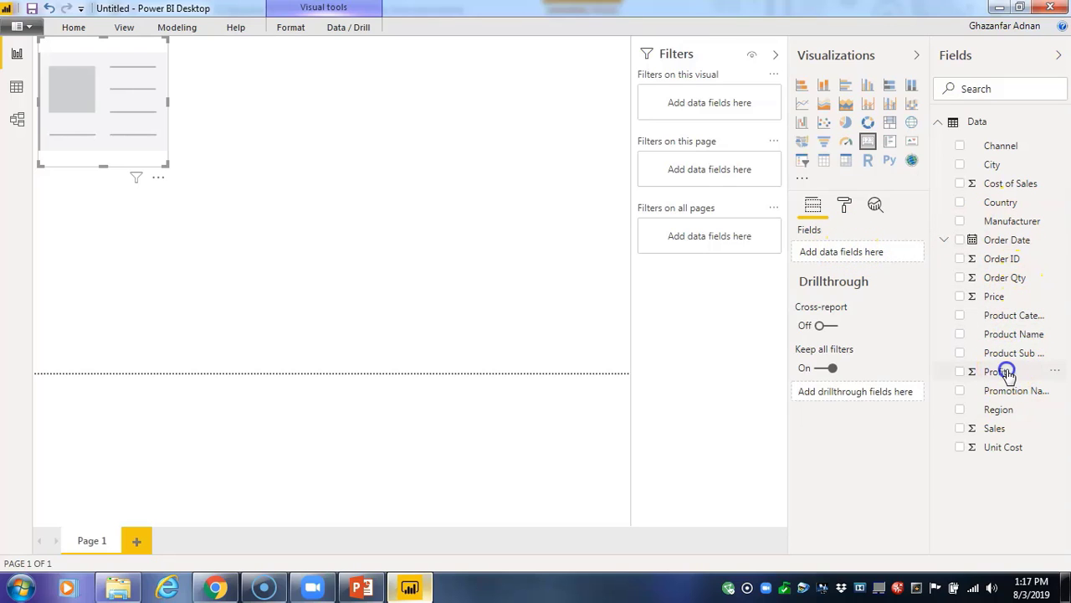
pyautogui.moveTo(1007, 372); pyautogui.dragTo(873, 249)
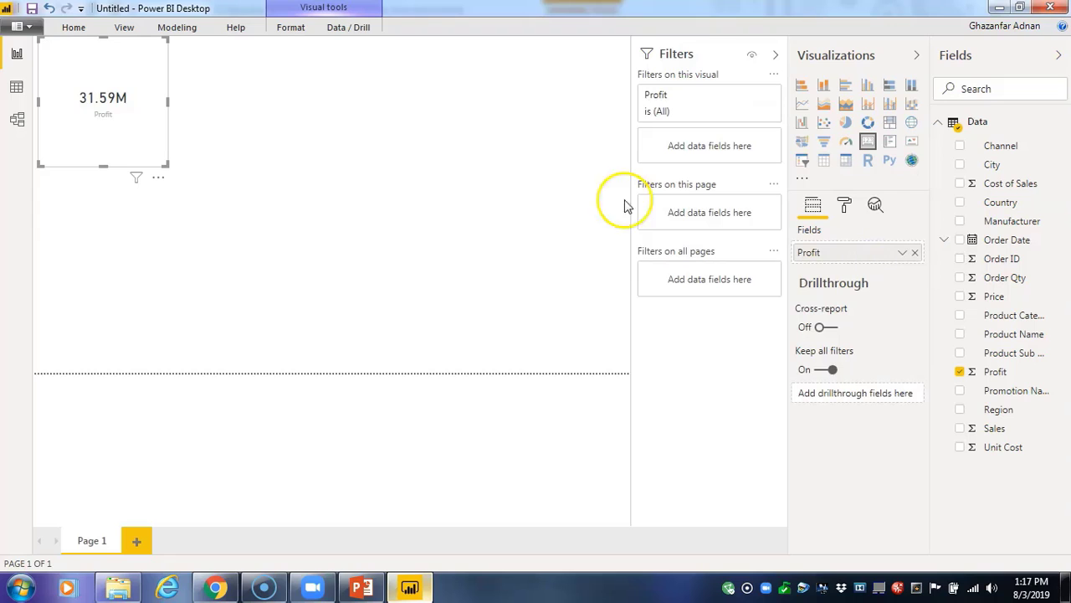
pyautogui.moveTo(106, 96); pyautogui.dragTo(255, 220)
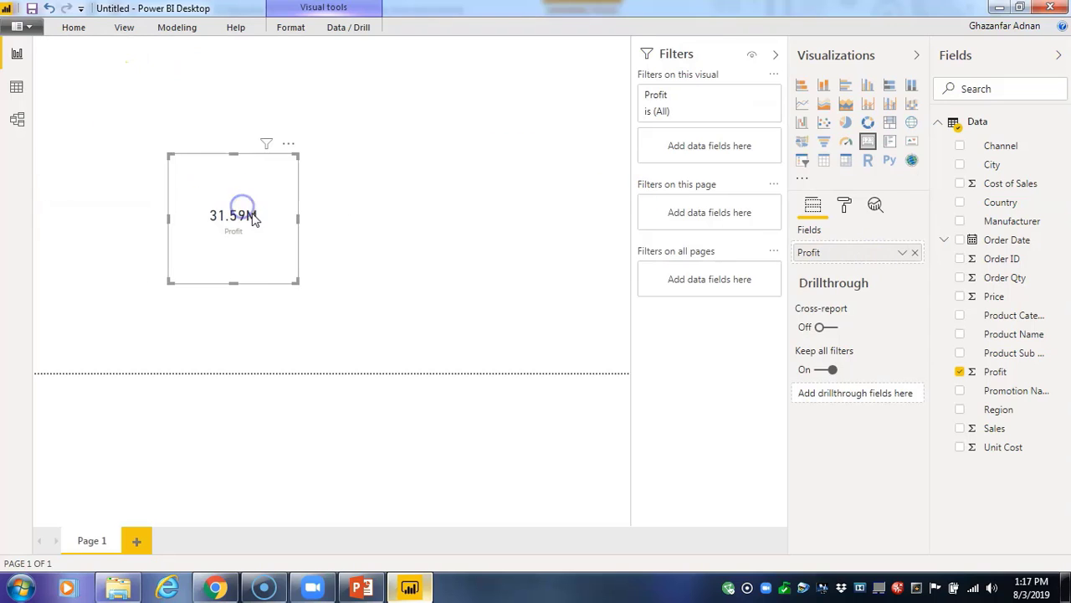
# Shrink the Profit card and move it to the upper-left corner of the report page.
pyautogui.moveTo(296, 282); pyautogui.dragTo(174, 143)
pyautogui.moveTo(212, 183); pyautogui.dragTo(99, 103)
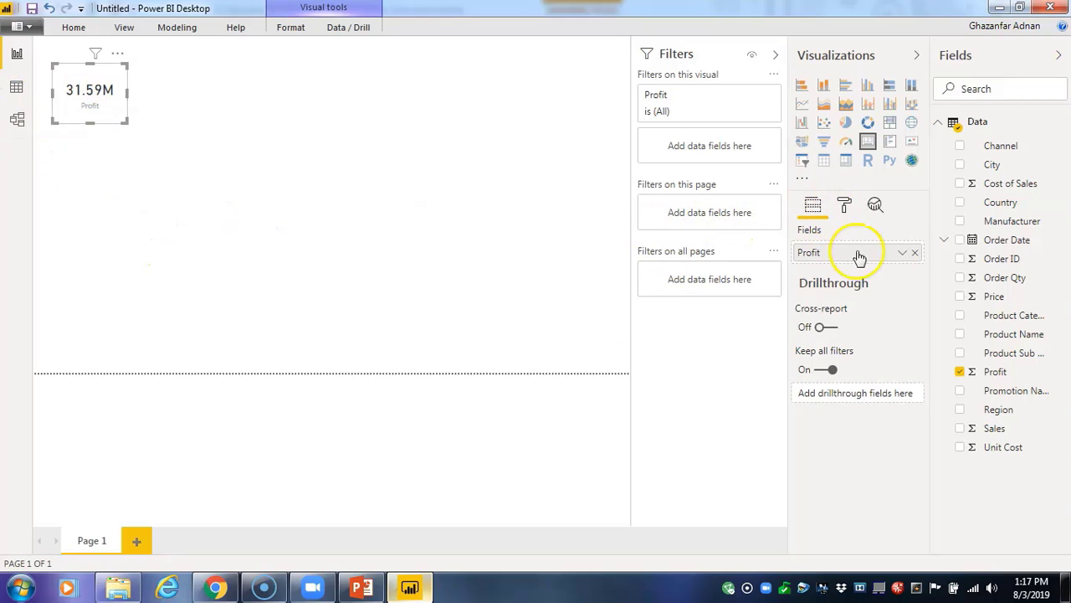
# Set the display units of the Profit card's data label to None.
pyautogui.click(847, 206)
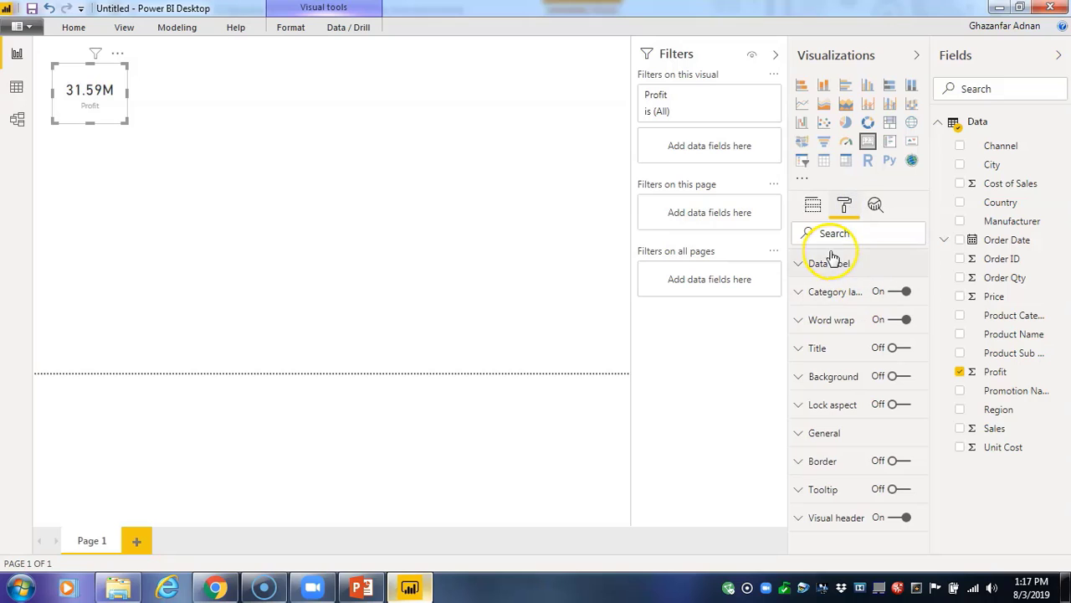
pyautogui.click(837, 267)
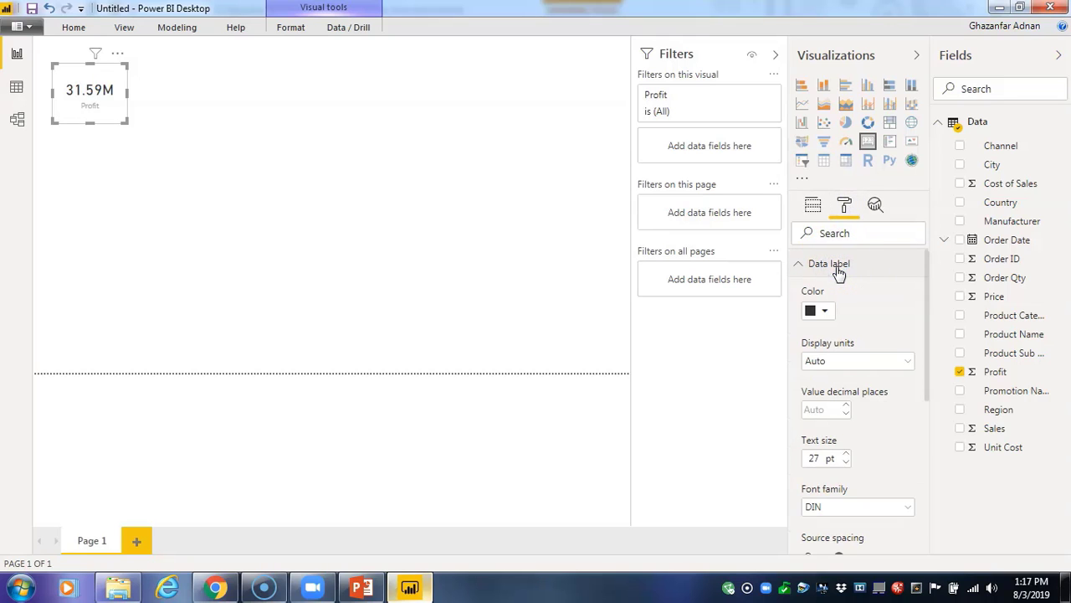
pyautogui.click(882, 318)
pyautogui.scroll(-3, 885, 318)
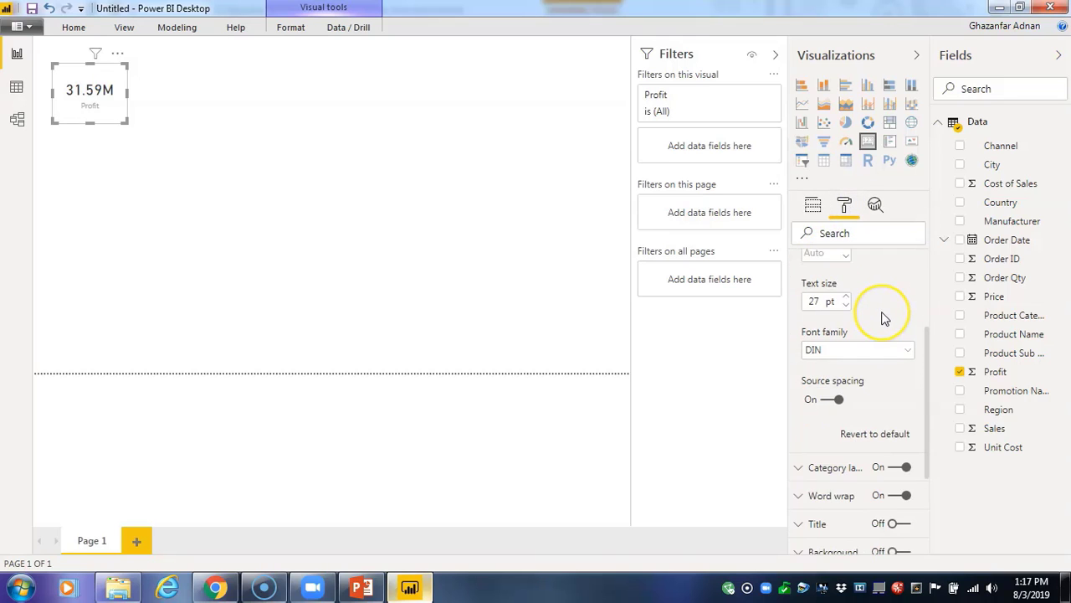
pyautogui.scroll(3, 885, 318)
pyautogui.scroll(-5, 884, 318)
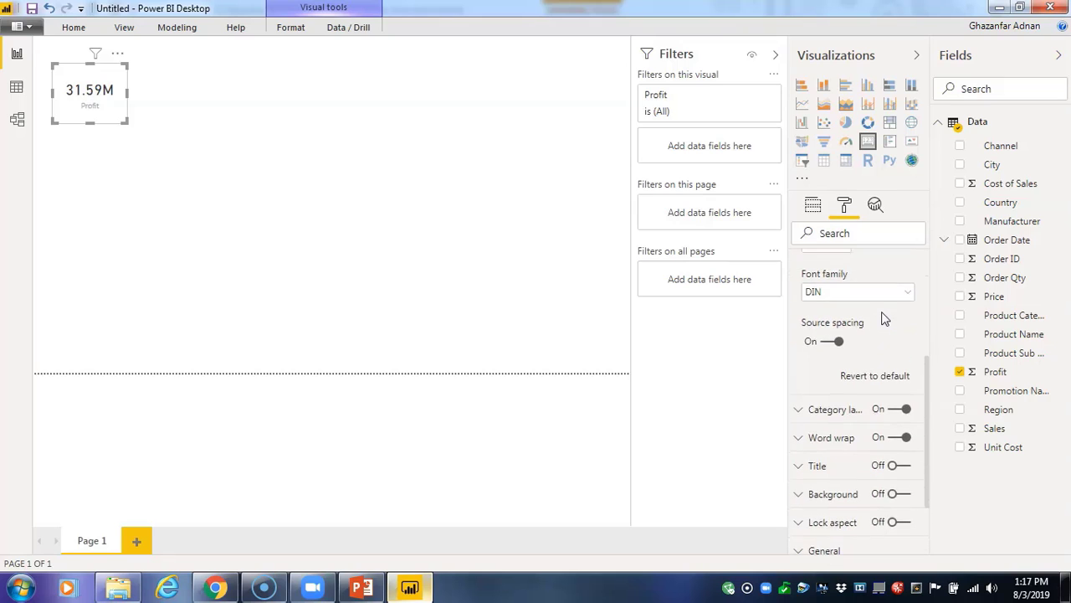
pyautogui.scroll(3, 885, 318)
pyautogui.click(904, 365)
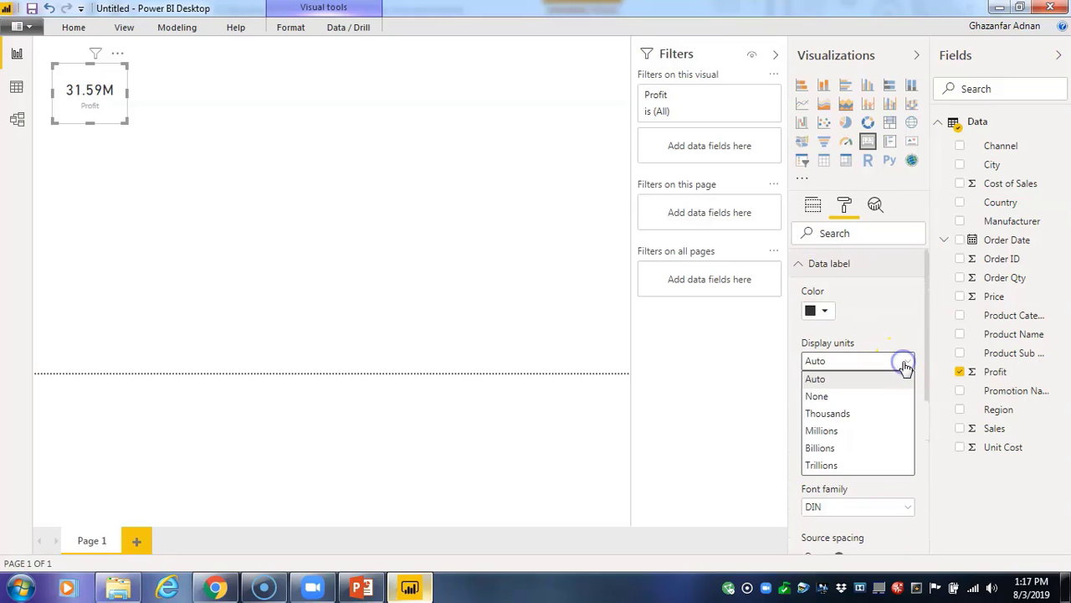
pyautogui.click(890, 393)
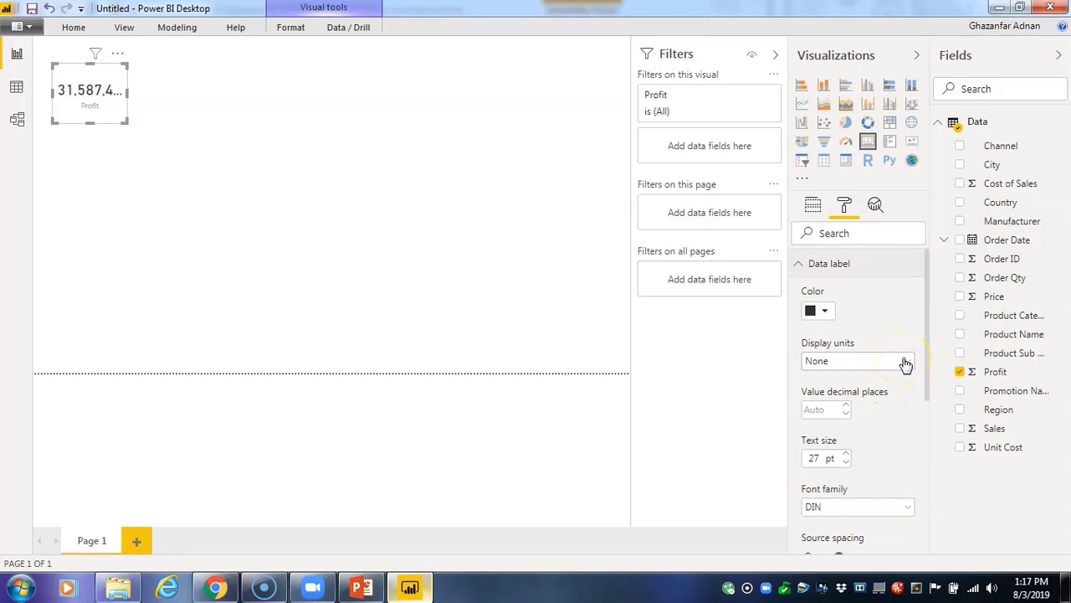
# Widen the card to fit the full profit value, restore the display units to Auto and narrow the card again.
pyautogui.click(903, 360)
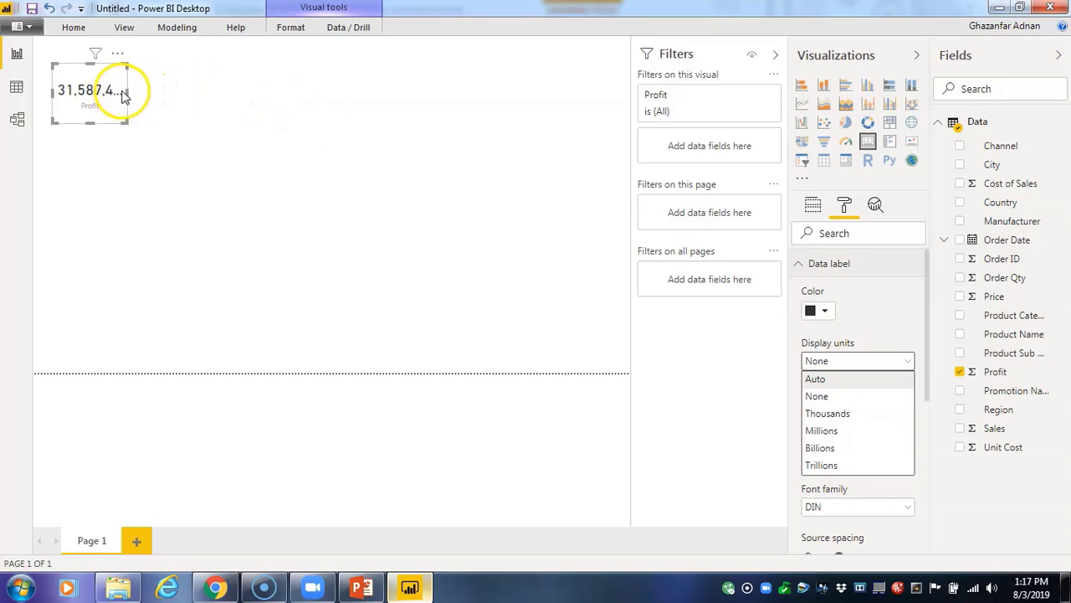
pyautogui.moveTo(128, 93); pyautogui.dragTo(270, 114)
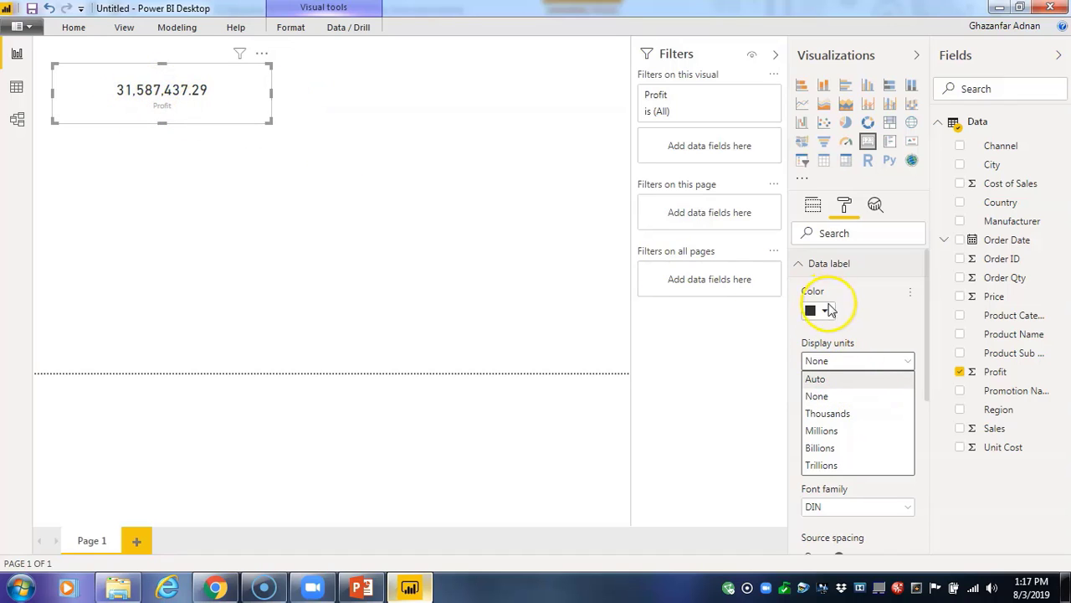
pyautogui.click(819, 380)
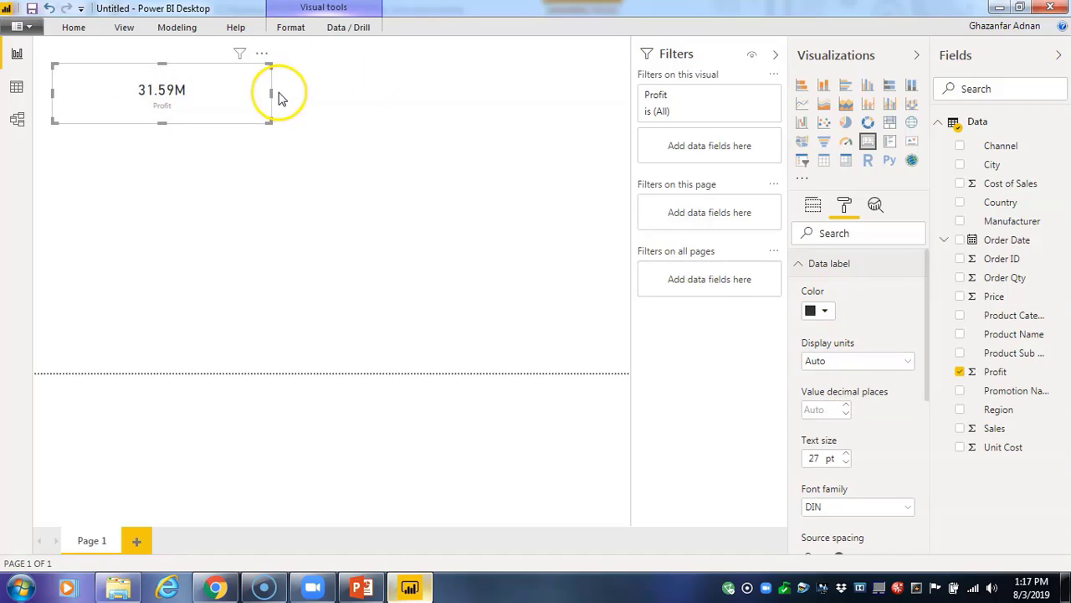
pyautogui.moveTo(269, 91); pyautogui.dragTo(129, 84)
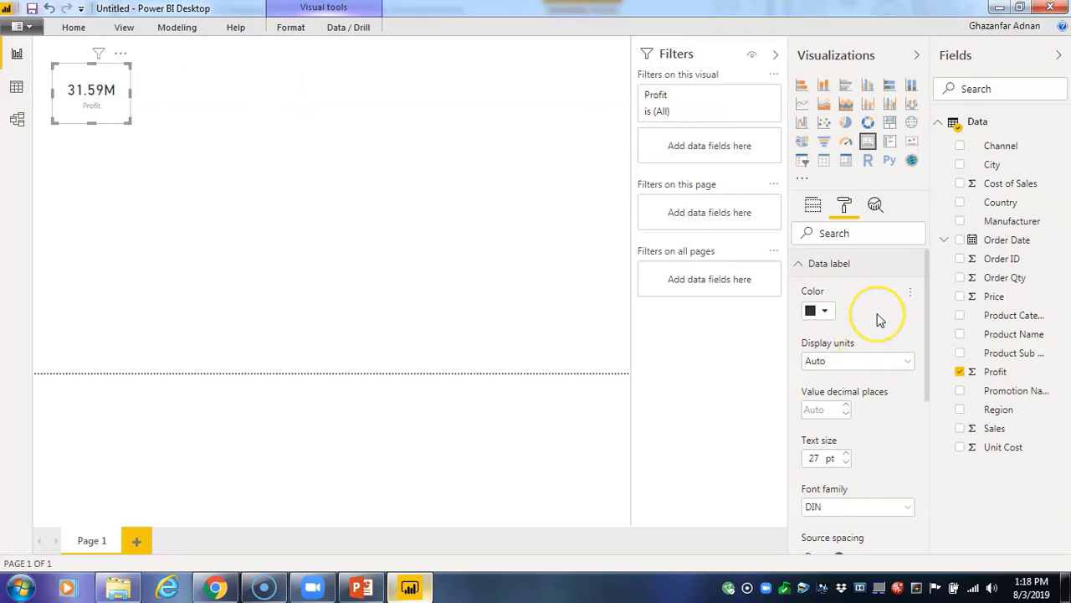
# Try Millions and Billions as the data label's display units, restore Auto and nudge the card closer to the page corner.
pyautogui.scroll(-3, 879, 319)
pyautogui.scroll(2, 879, 319)
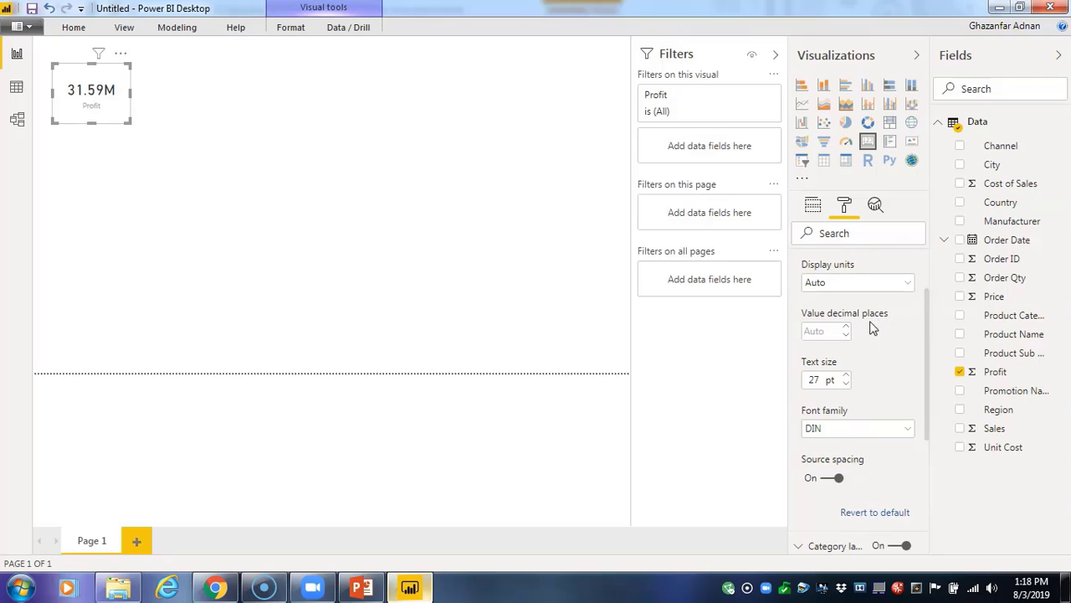
pyautogui.scroll(1, 870, 339)
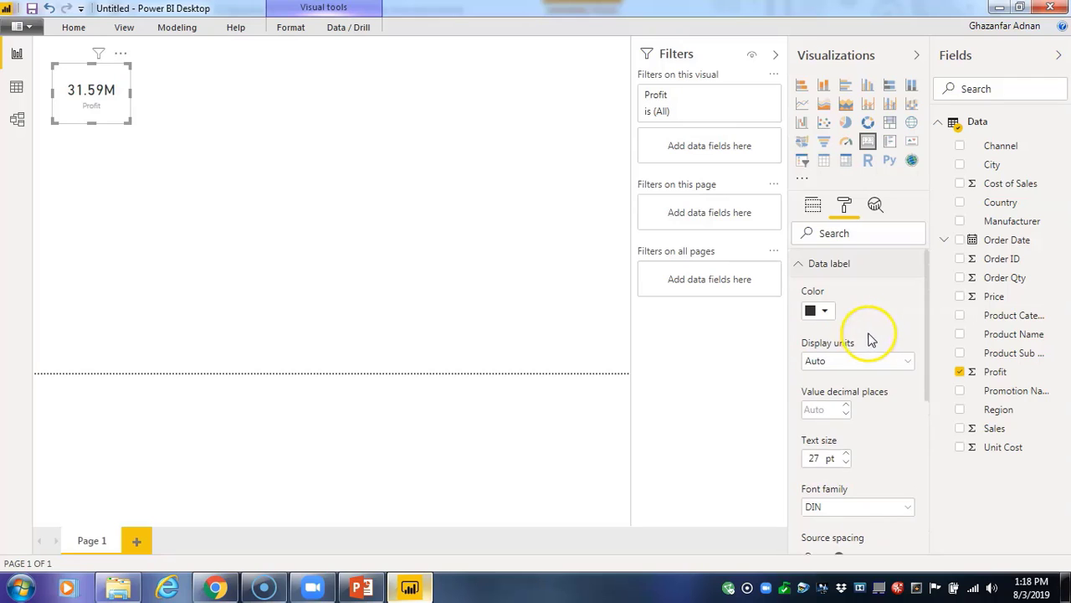
pyautogui.click(909, 361)
pyautogui.click(865, 430)
pyautogui.click(907, 360)
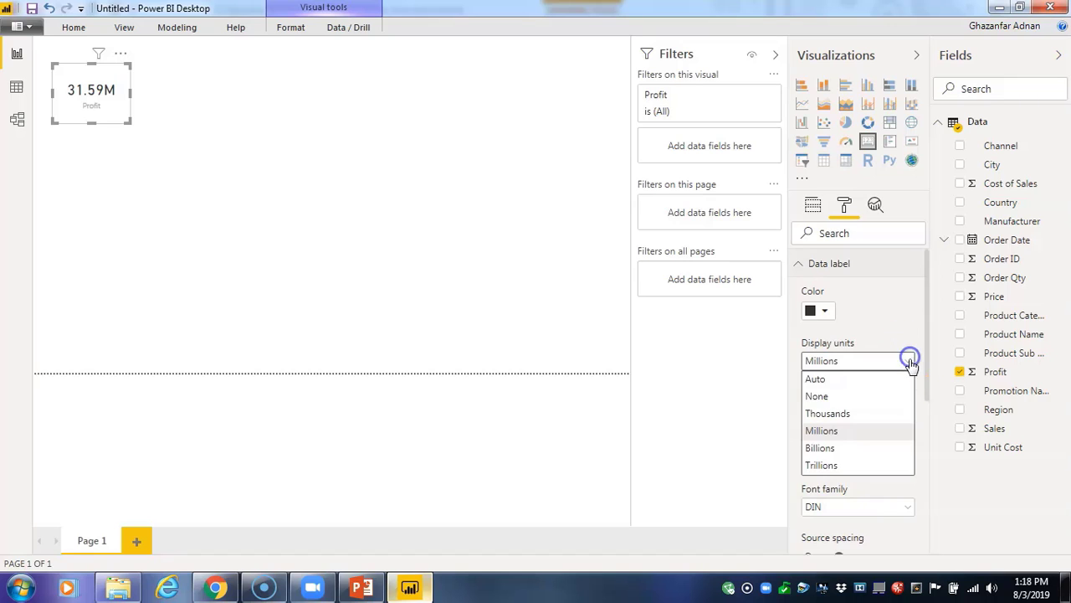
pyautogui.click(866, 448)
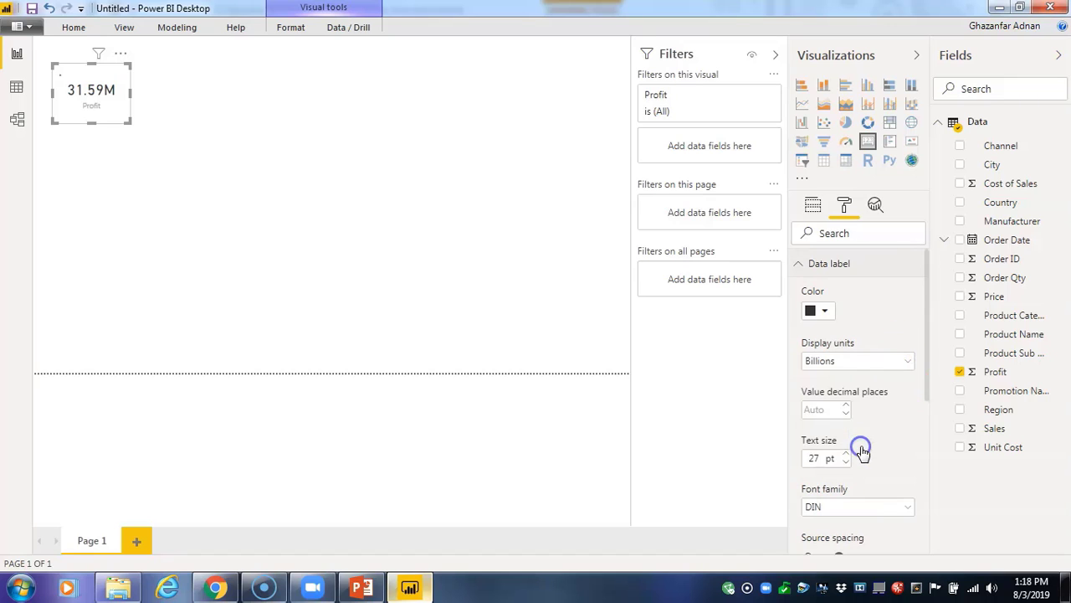
pyautogui.click(909, 361)
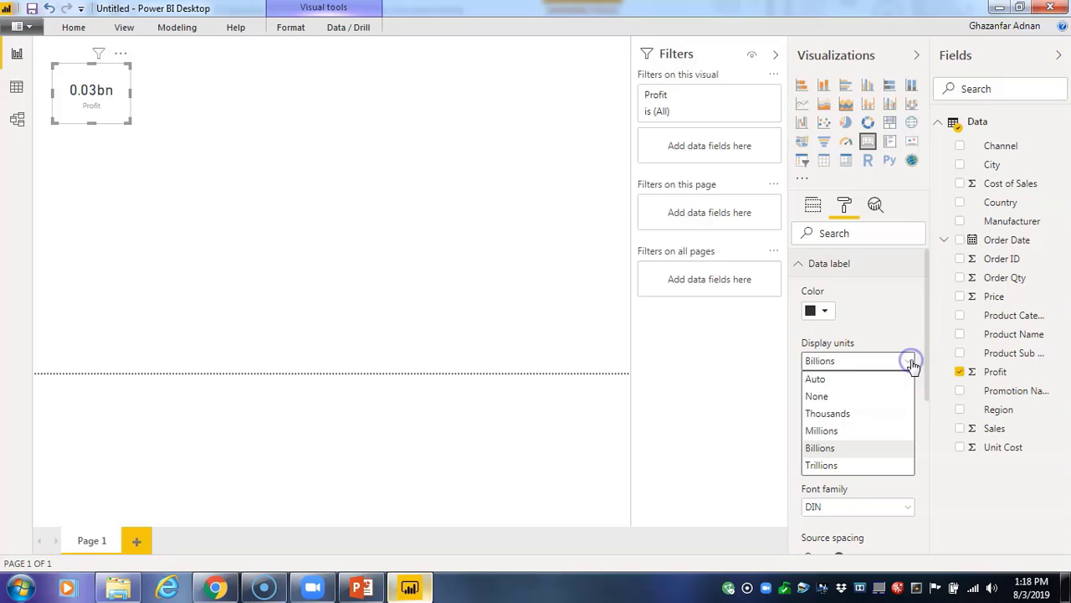
pyautogui.click(865, 381)
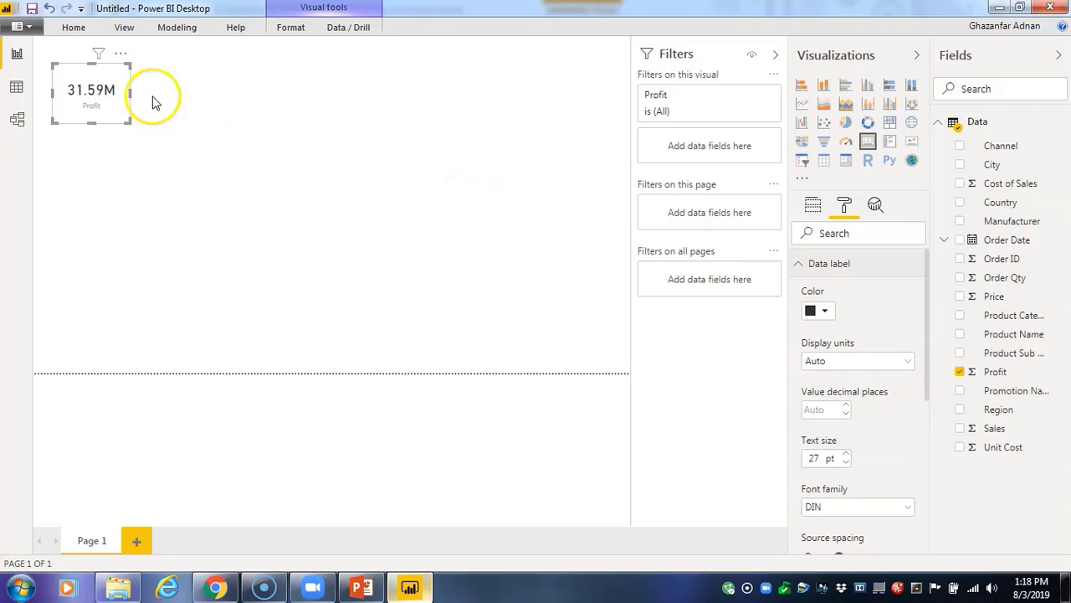
pyautogui.moveTo(97, 92); pyautogui.dragTo(90, 81)
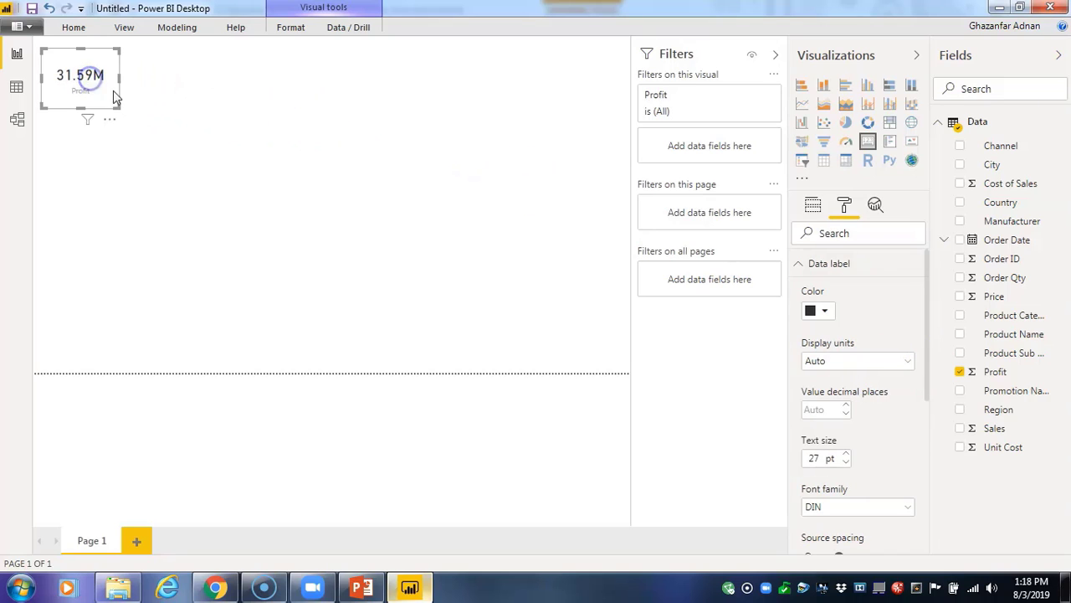
# Look through the card's category label and word wrap formatting settings.
pyautogui.click(831, 262)
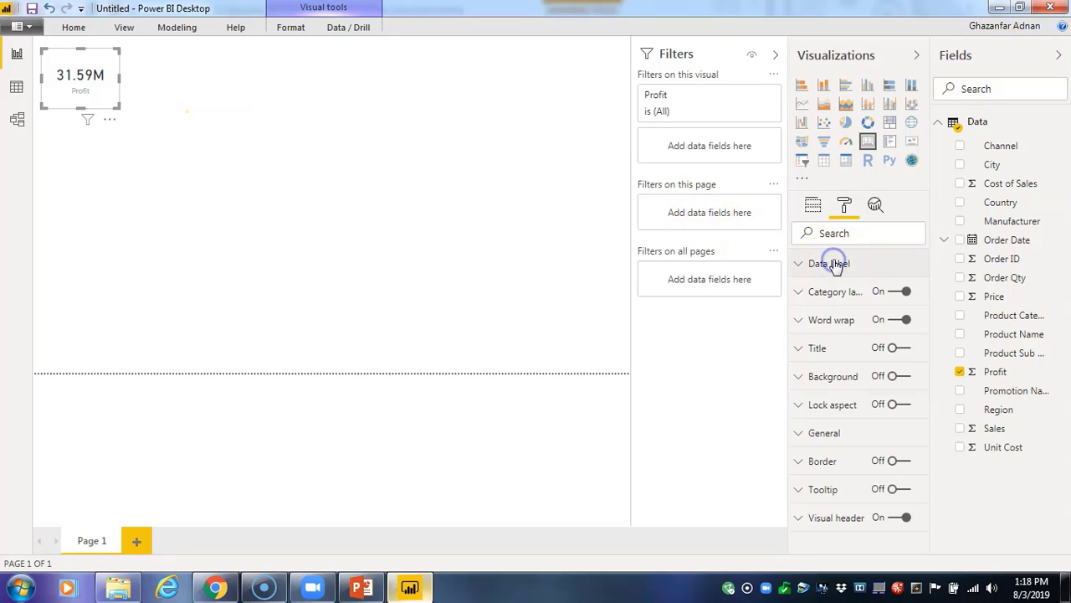
pyautogui.click(846, 301)
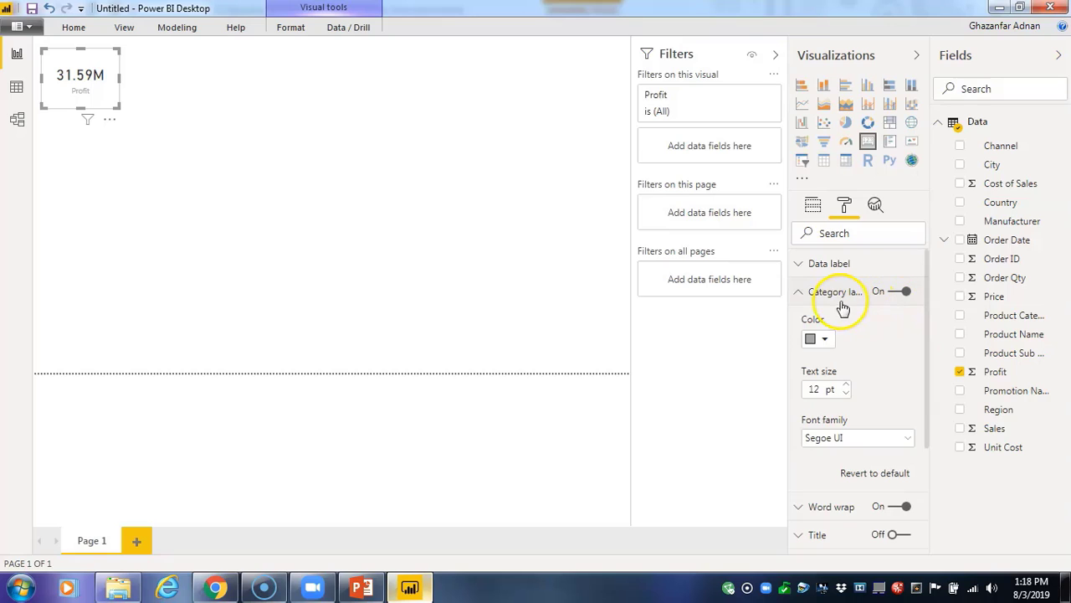
pyautogui.click(825, 293)
pyautogui.click(814, 319)
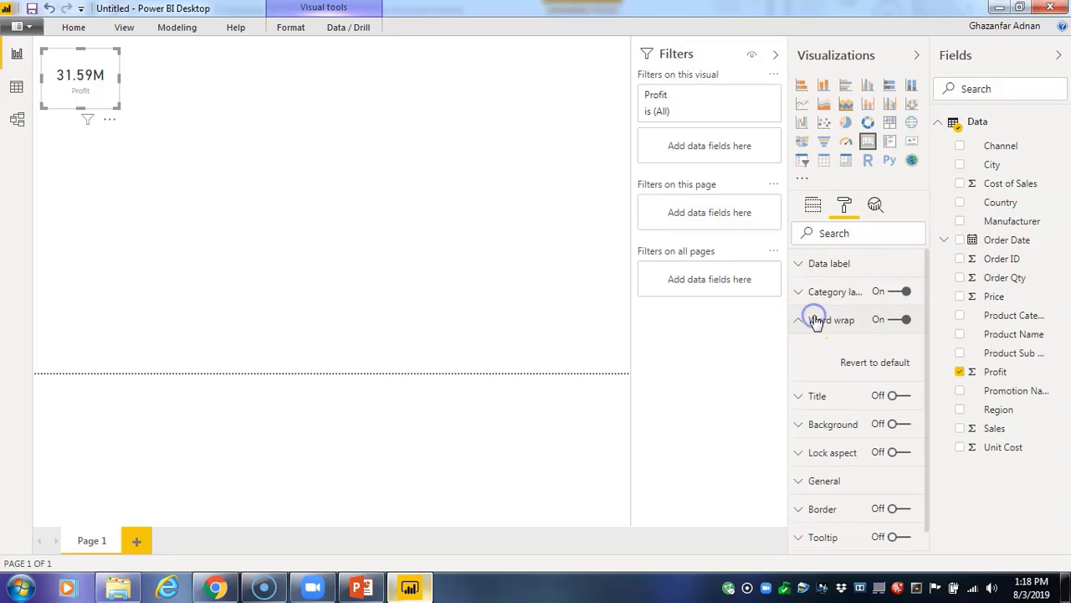
pyautogui.click(817, 319)
# Turn on the card's title and set its text to Profit.
pyautogui.click(826, 351)
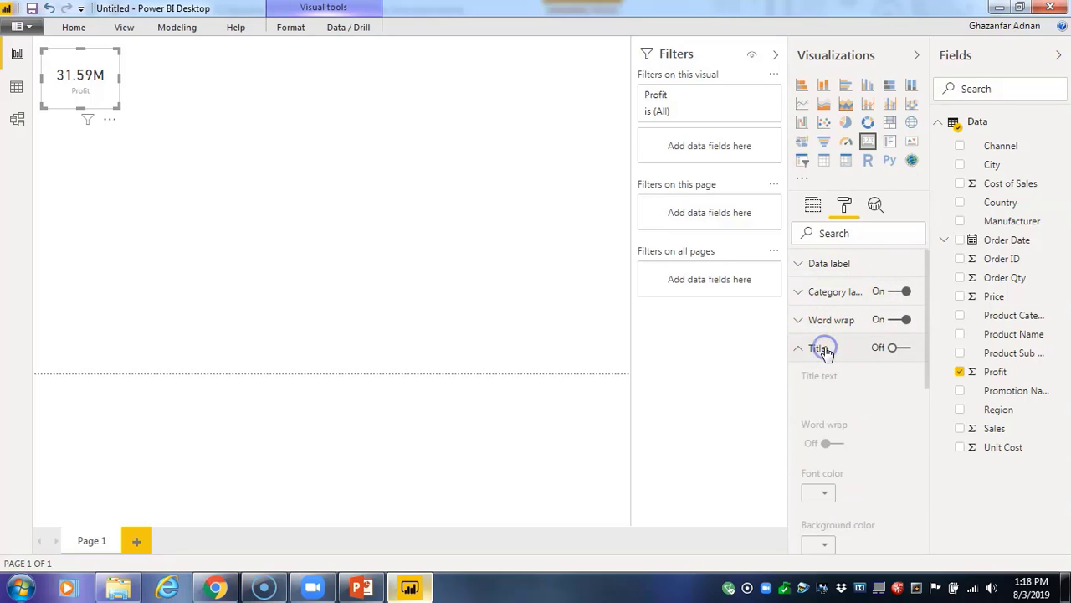
pyautogui.click(825, 348)
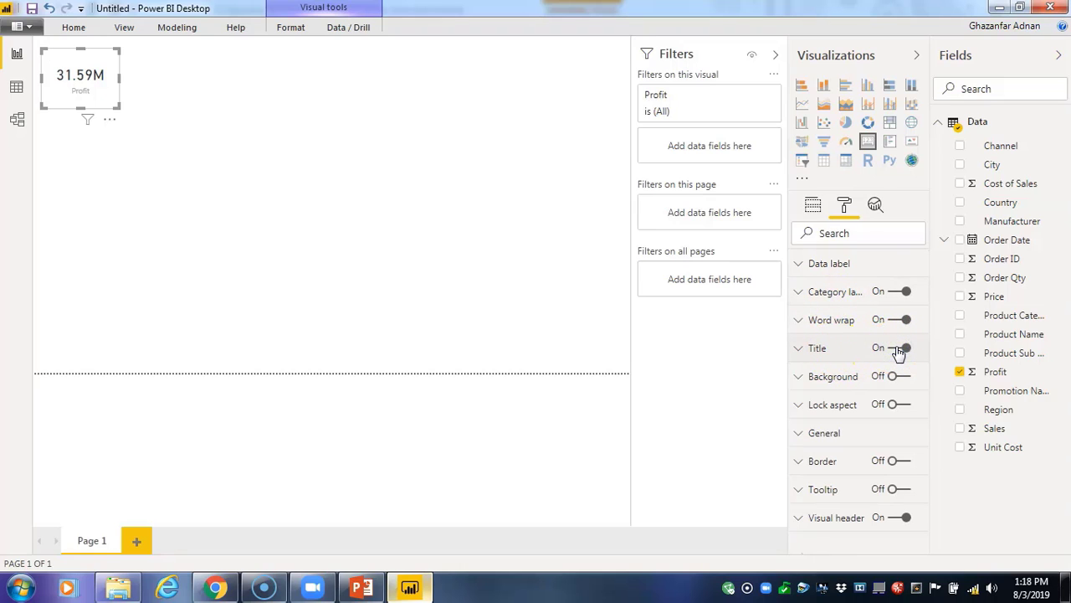
pyautogui.click(827, 346)
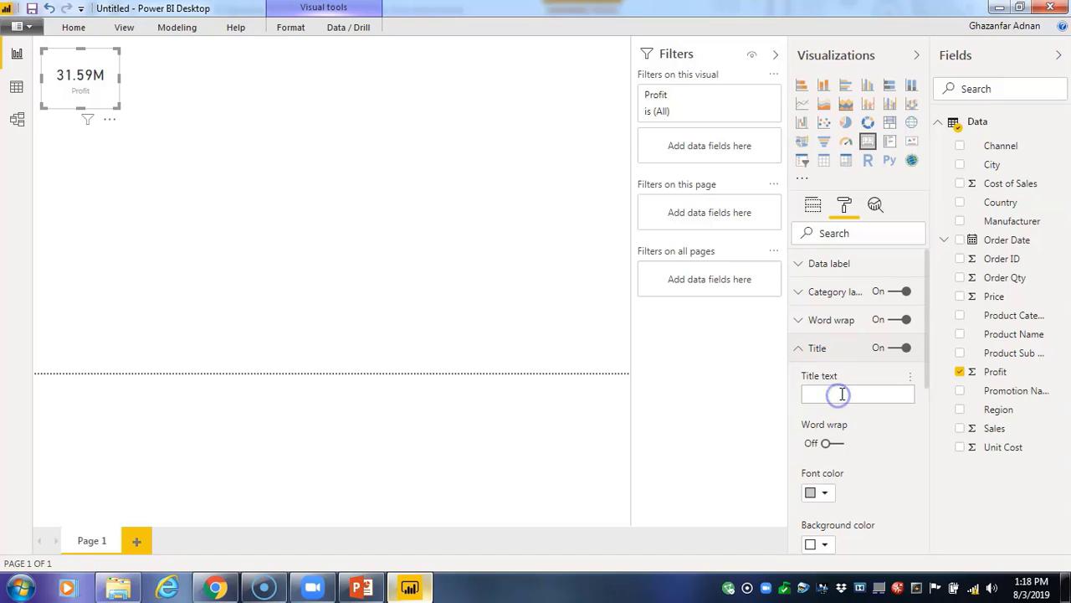
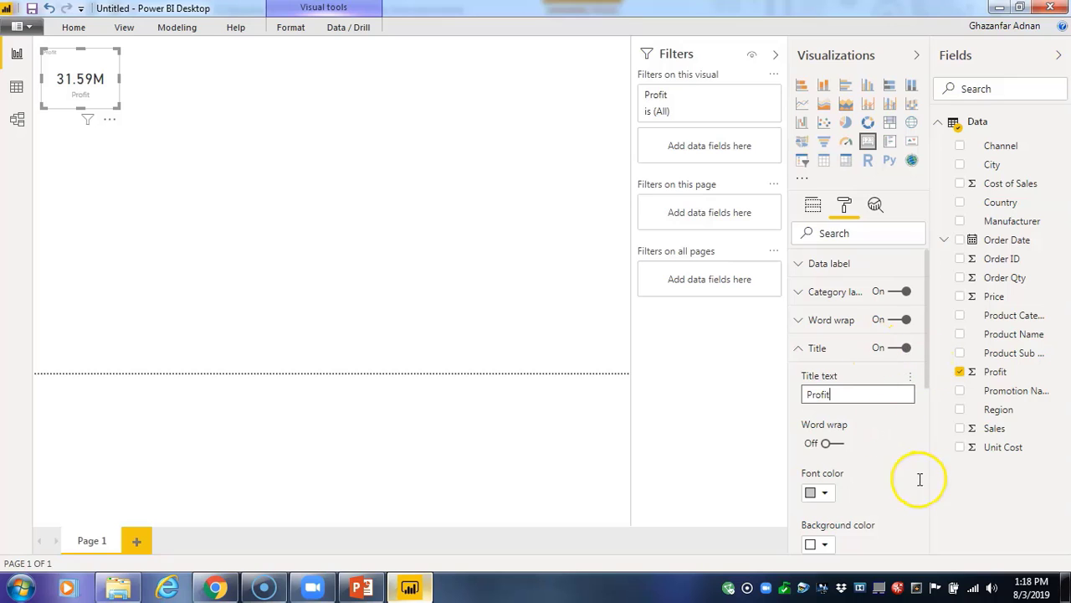
# Turn off the card's category label and move the card away from the page corner.
pyautogui.click(800, 349)
pyautogui.click(799, 320)
pyautogui.click(799, 291)
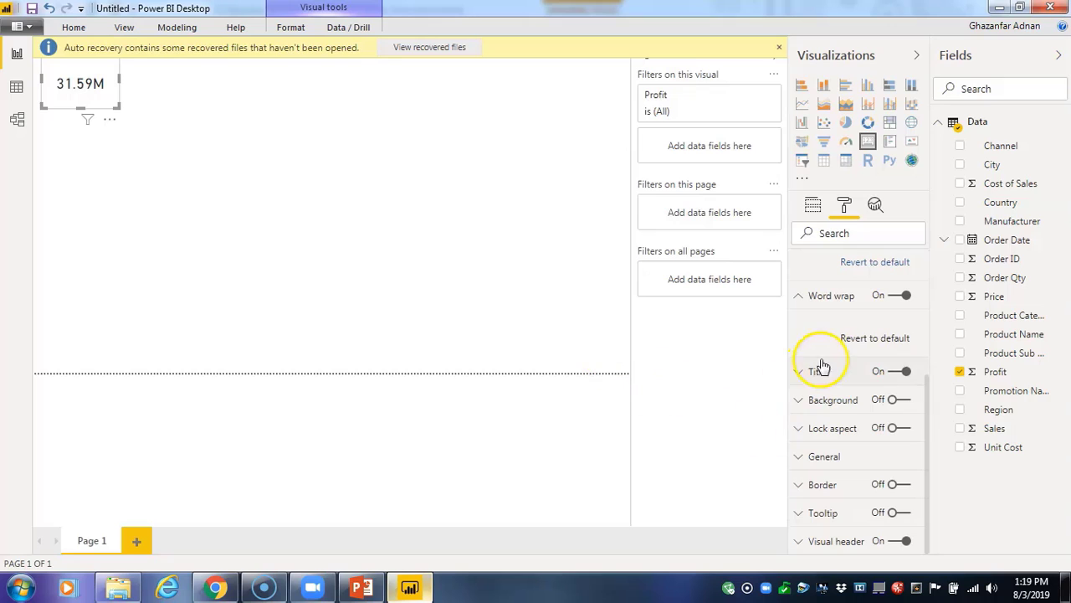
pyautogui.moveTo(79, 75); pyautogui.dragTo(142, 159)
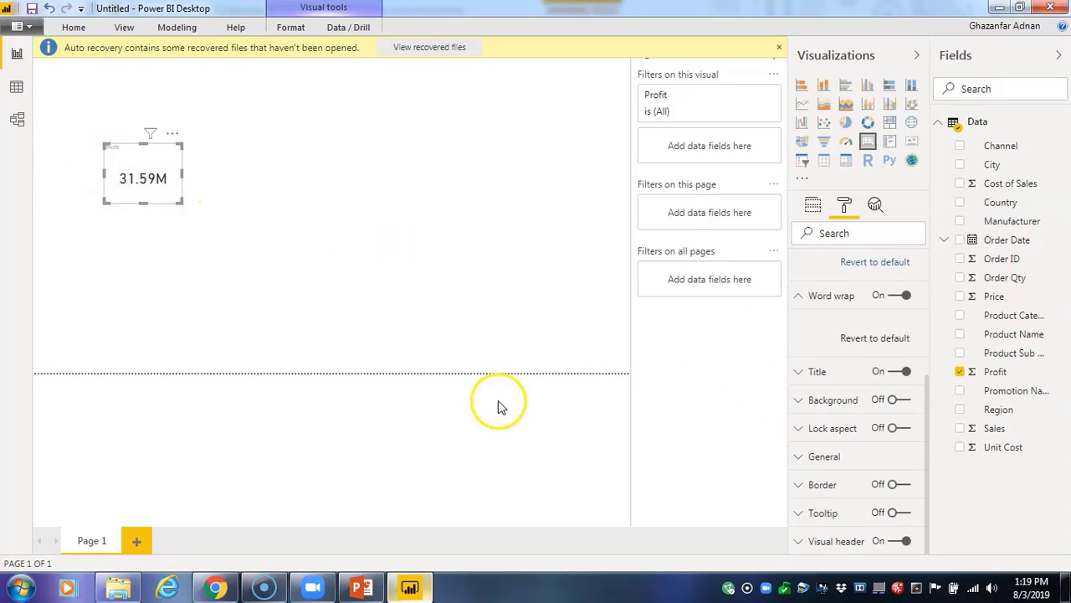
# Center and enlarge the card's title text, and move the card back to the page's upper-left corner.
pyautogui.click(831, 383)
pyautogui.scroll(-4, 862, 473)
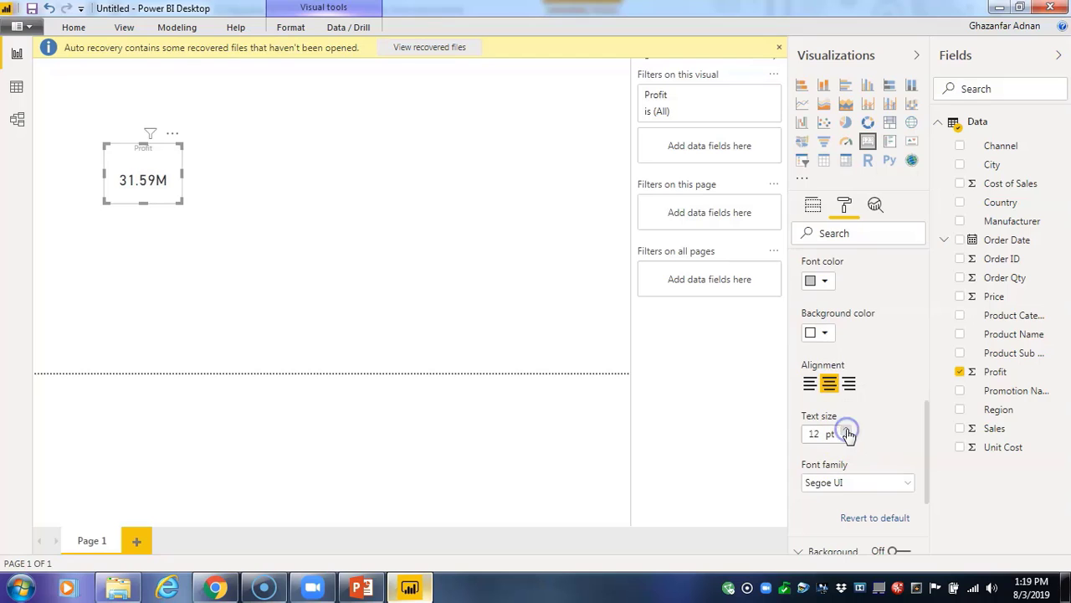
pyautogui.click(426, 288)
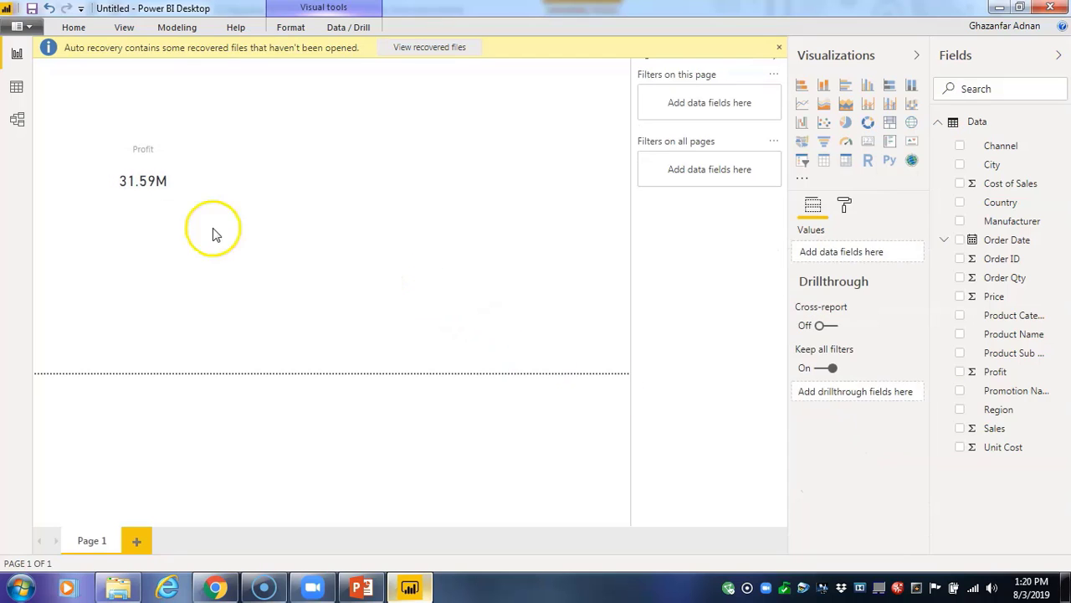
pyautogui.moveTo(149, 180); pyautogui.dragTo(90, 103)
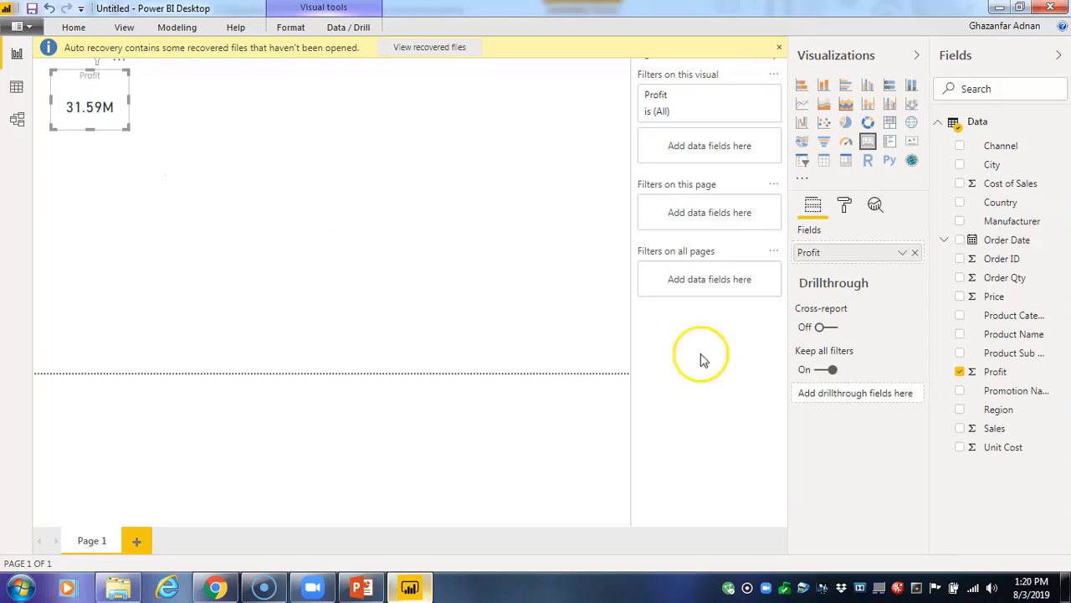
# Turn on the card's background, color it teal and move the card slightly lower on the page.
pyautogui.click(843, 210)
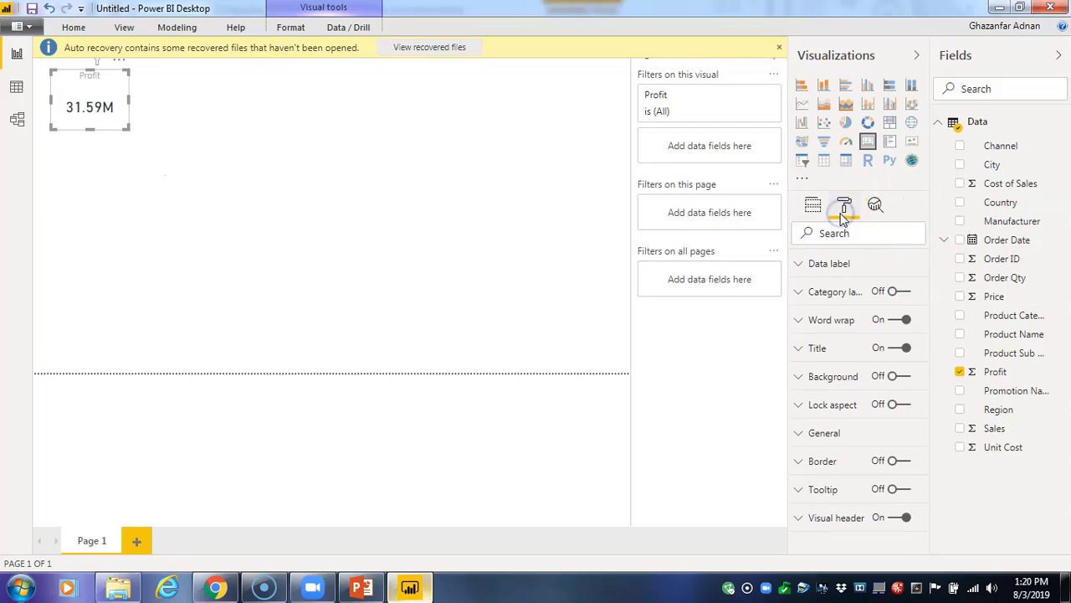
pyautogui.click(838, 383)
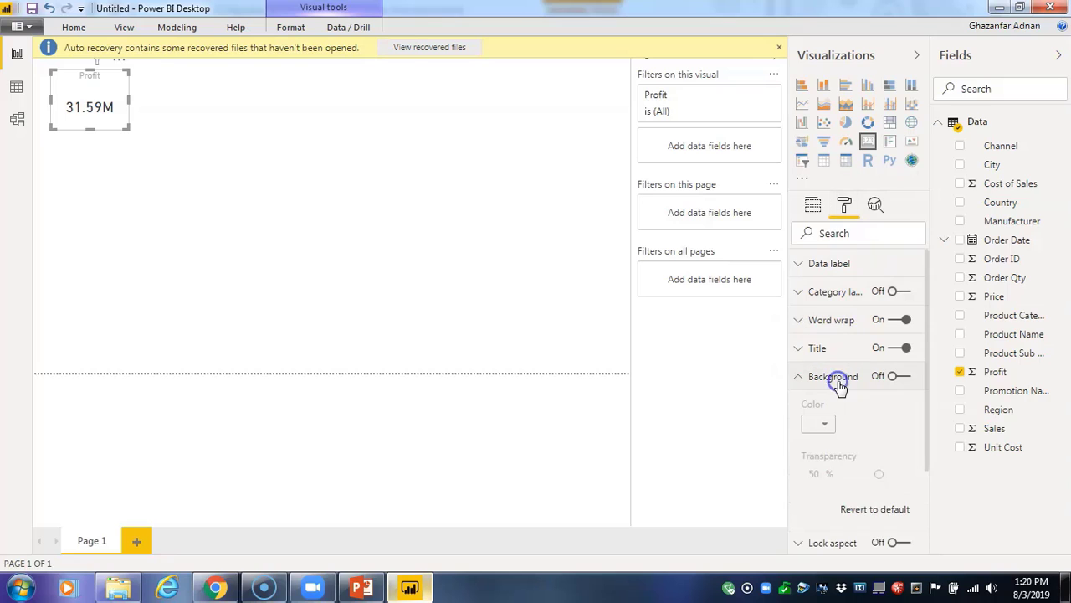
pyautogui.click(896, 376)
pyautogui.click(818, 423)
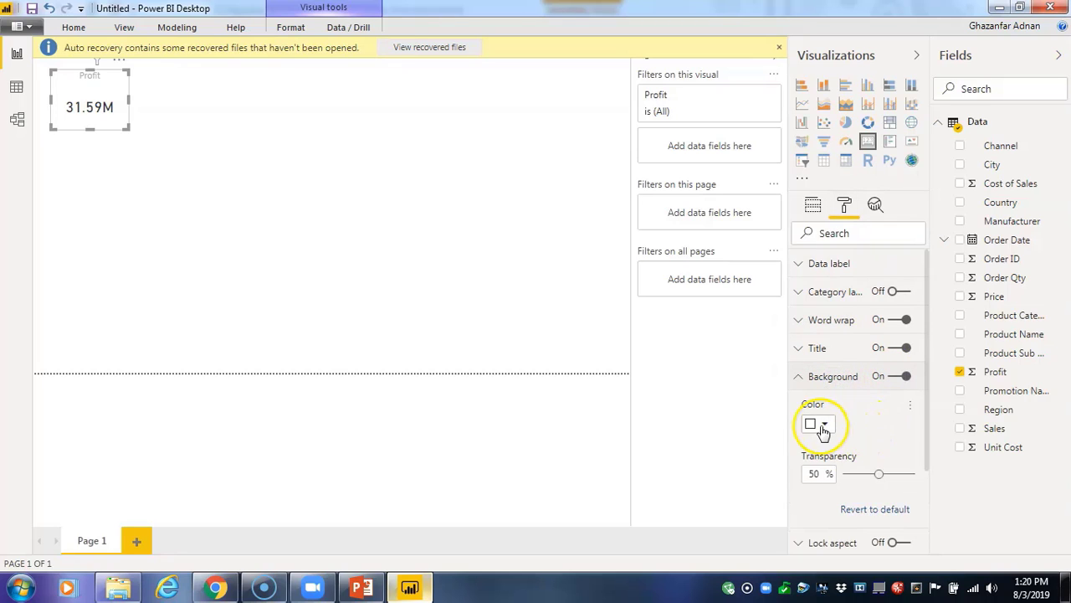
pyautogui.click(834, 438)
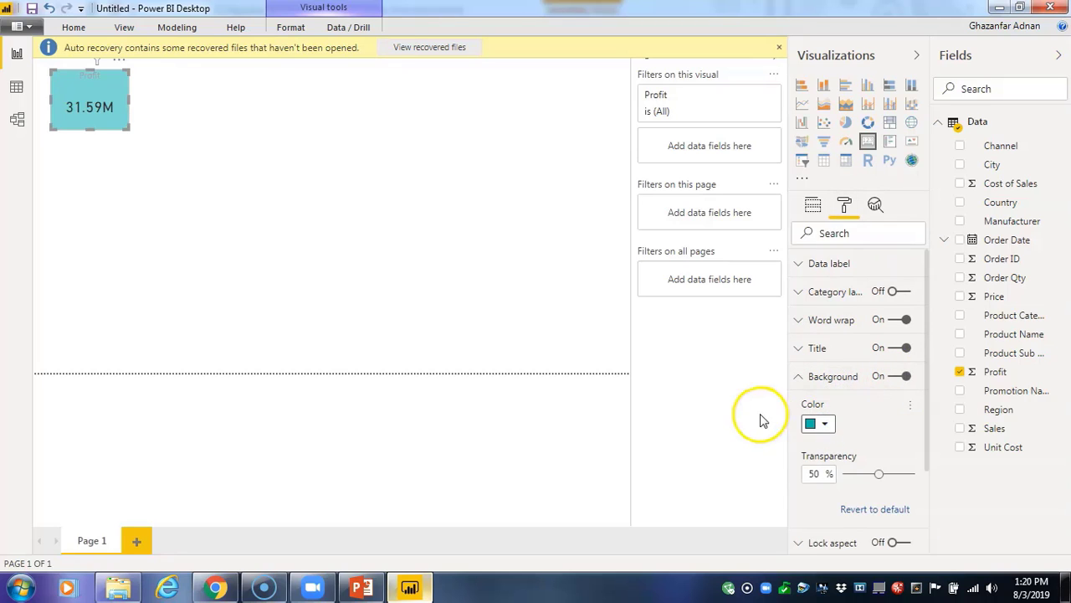
pyautogui.click(410, 235)
pyautogui.moveTo(90, 96); pyautogui.dragTo(99, 138)
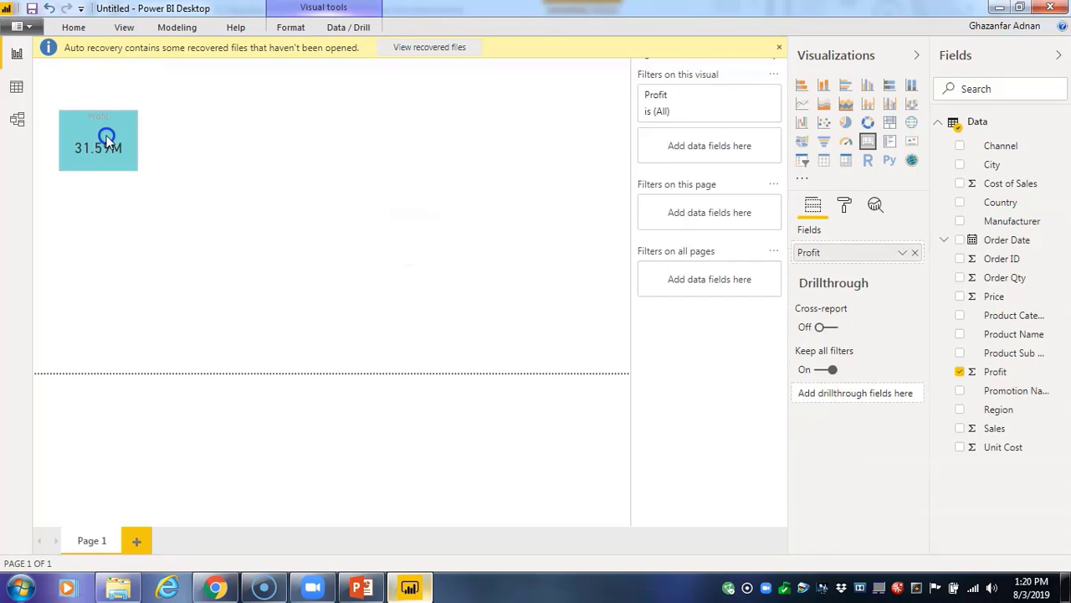
# Turn on a black border for the Profit card and round its corners with a radius of 28.
pyautogui.click(355, 195)
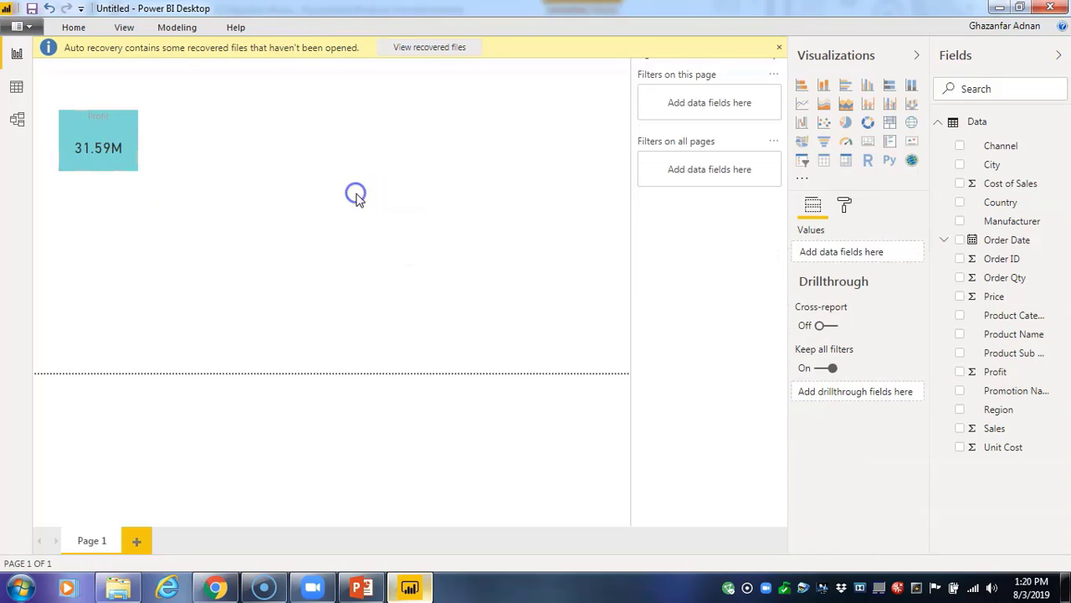
pyautogui.click(92, 147)
pyautogui.click(843, 204)
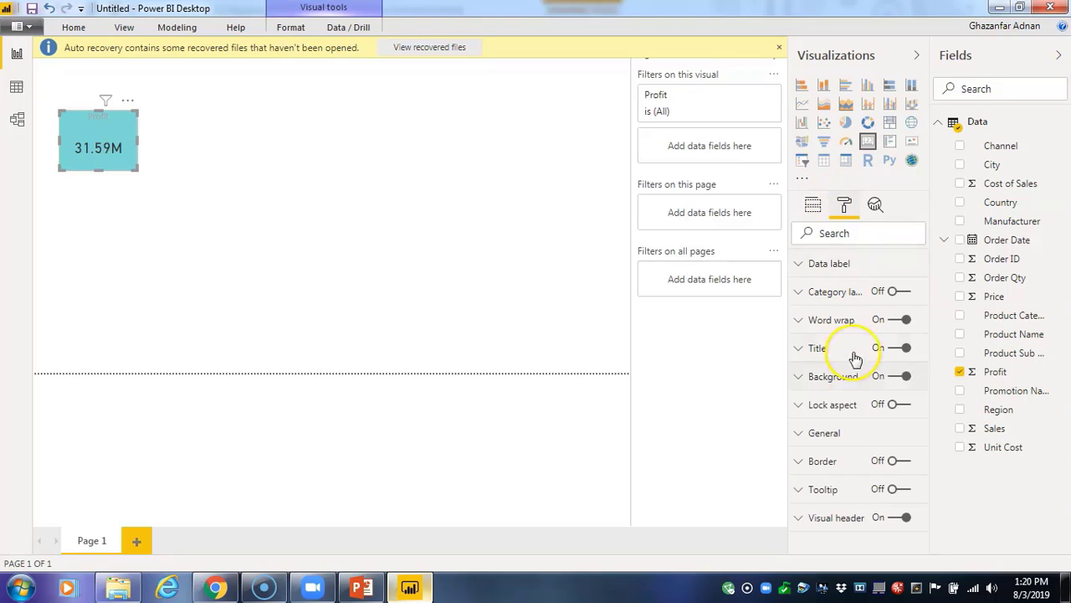
pyautogui.click(814, 405)
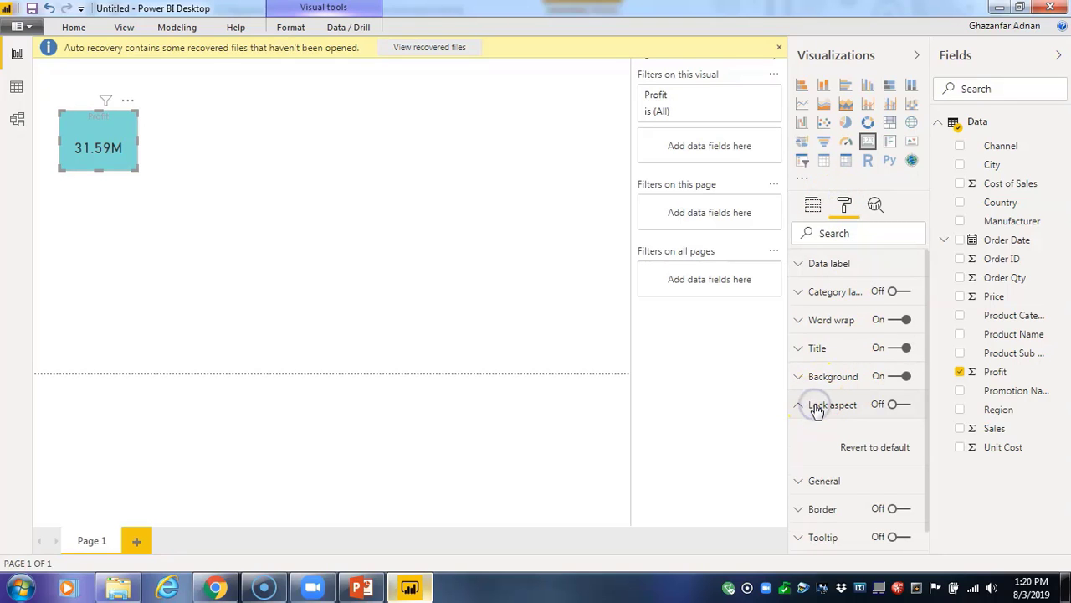
pyautogui.click(823, 481)
pyautogui.scroll(-4, 824, 436)
pyautogui.scroll(-1, 823, 435)
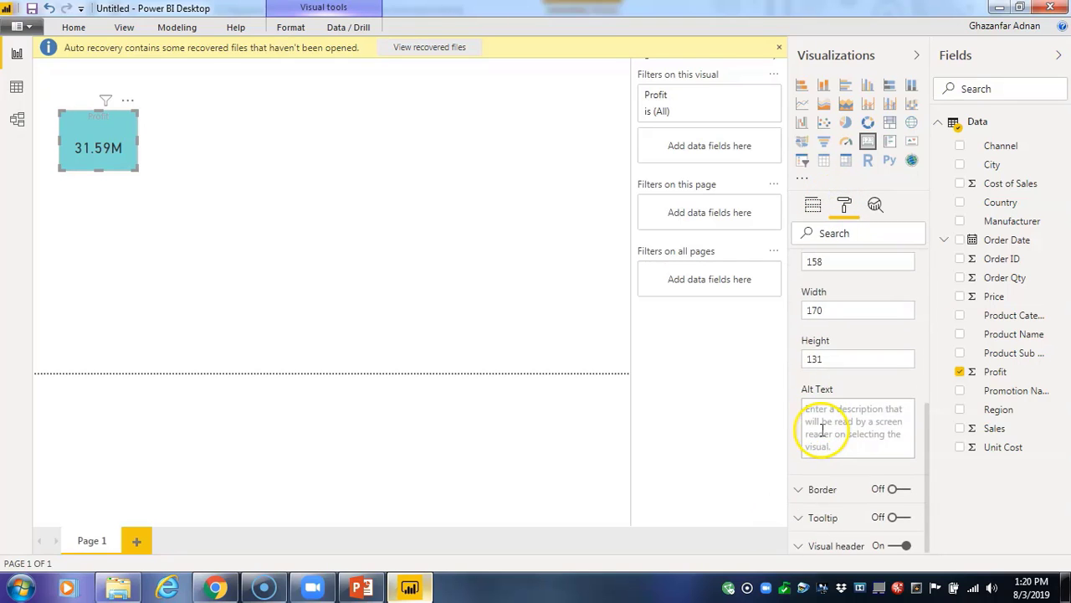
pyautogui.click(828, 482)
pyautogui.scroll(-3, 837, 493)
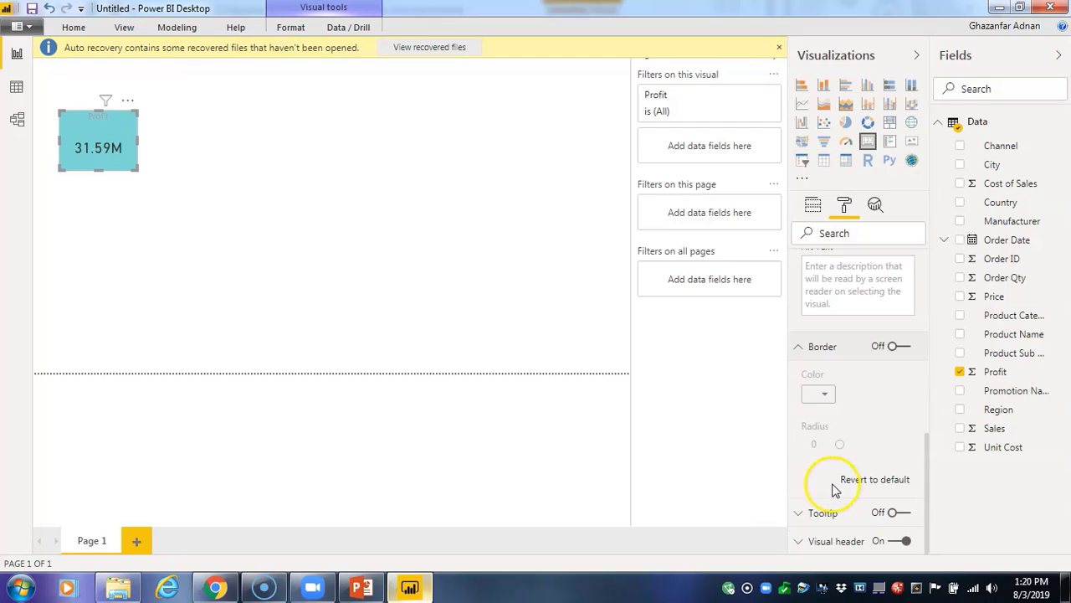
pyautogui.click(900, 346)
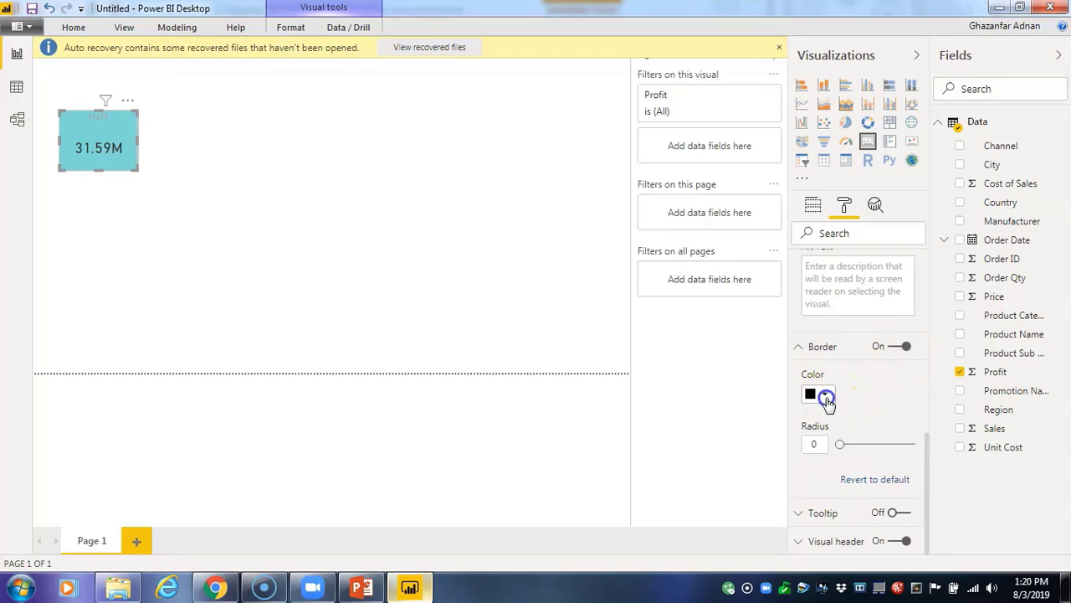
pyautogui.click(825, 397)
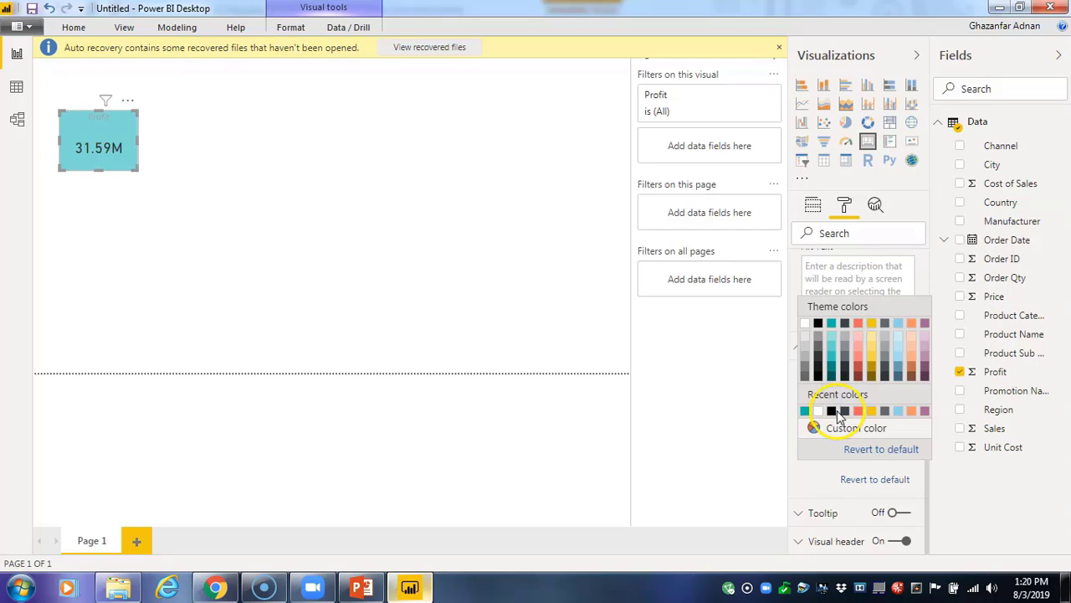
pyautogui.click(834, 412)
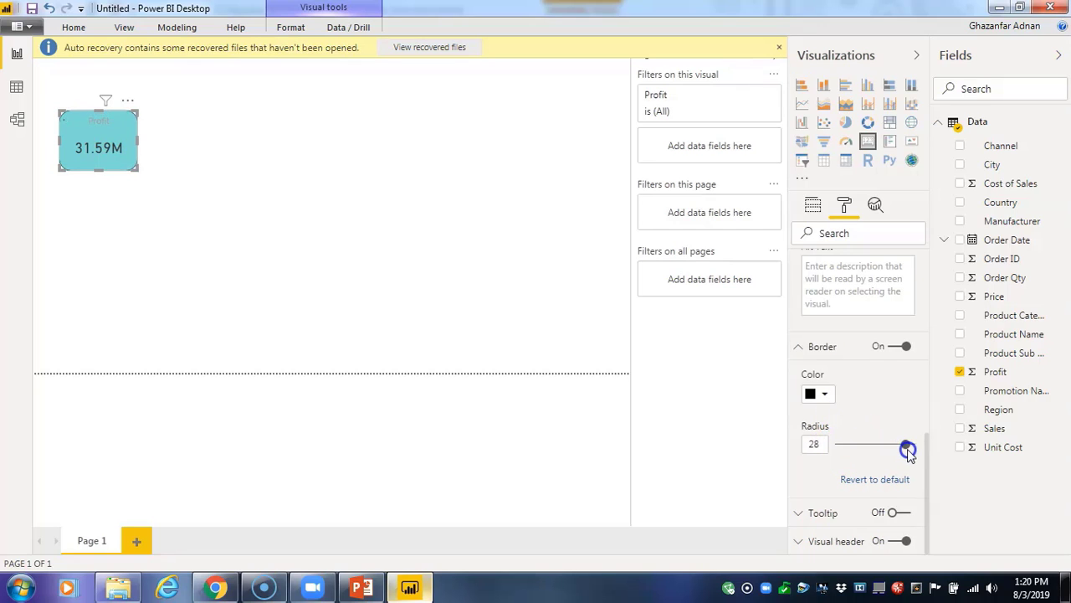
pyautogui.click(514, 279)
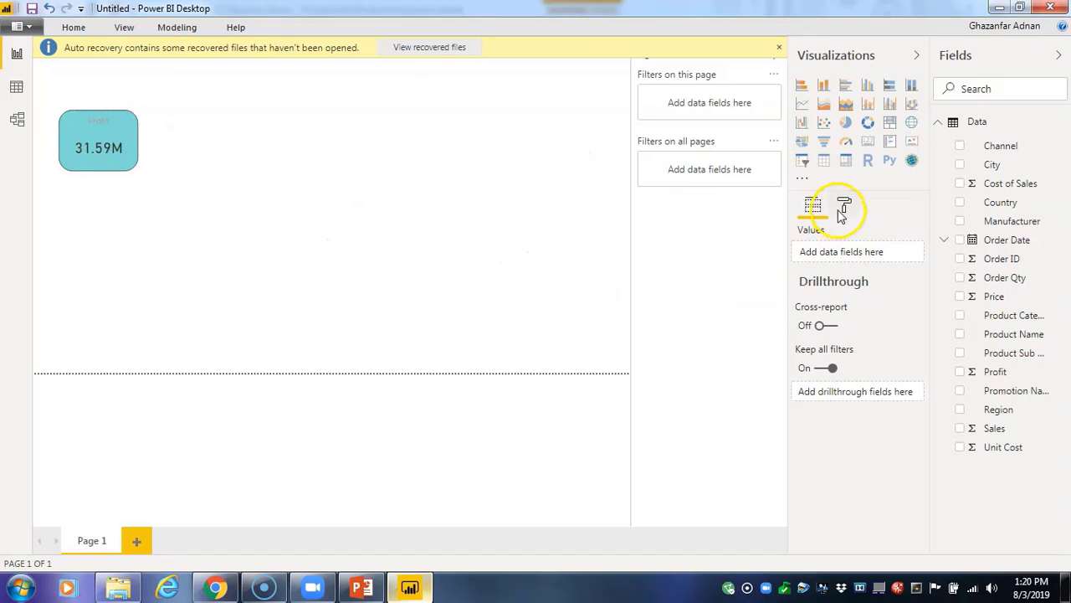
# Duplicate the Profit card and line up the two cards side by side along the upper edge of the page.
pyautogui.click(99, 149)
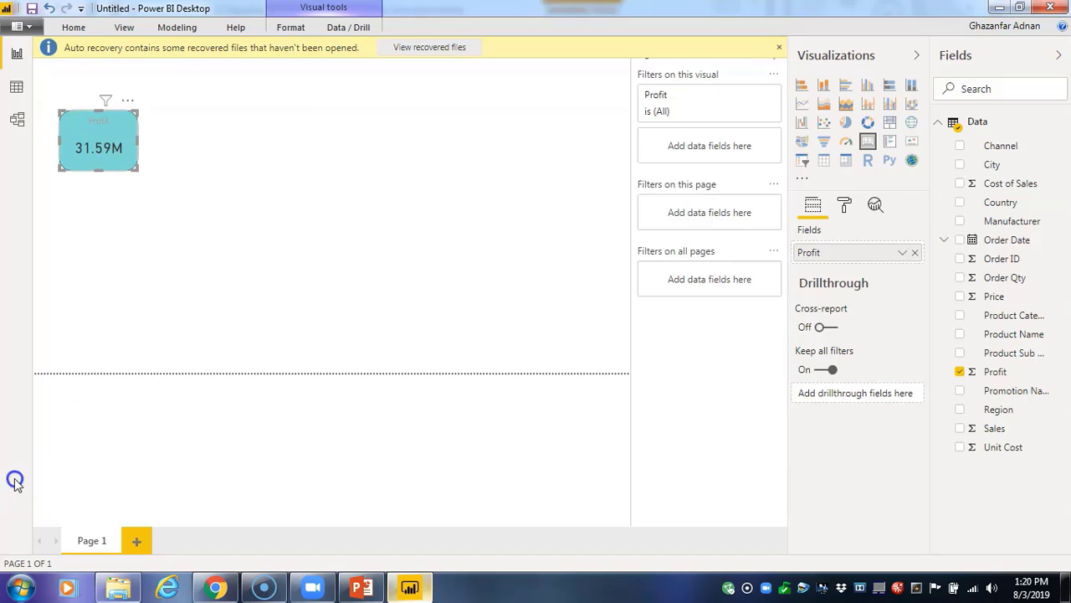
pyautogui.click(32, 572)
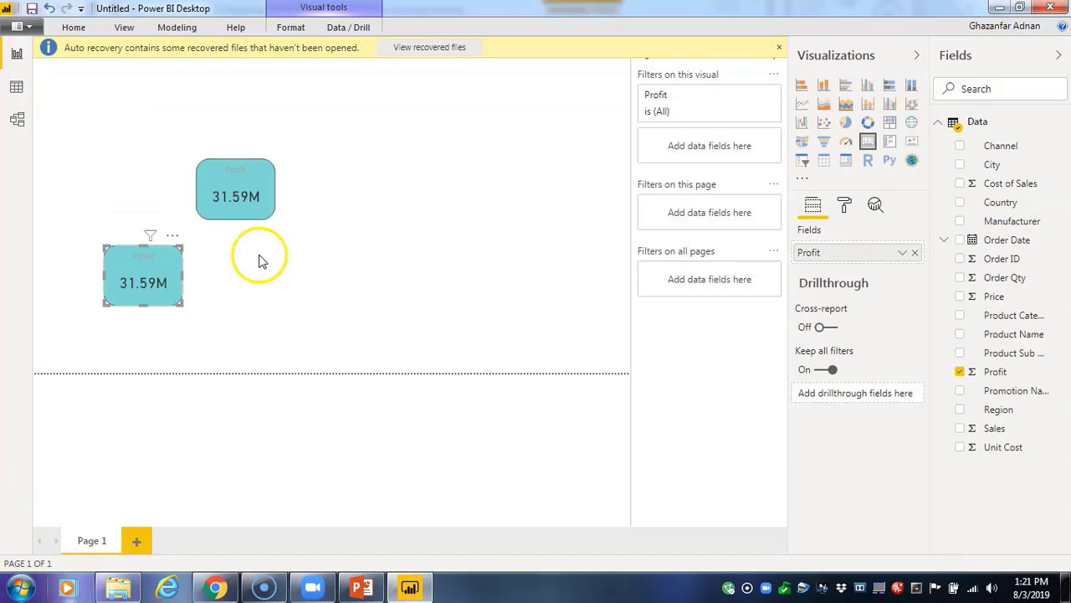
pyautogui.moveTo(158, 282); pyautogui.dragTo(125, 104)
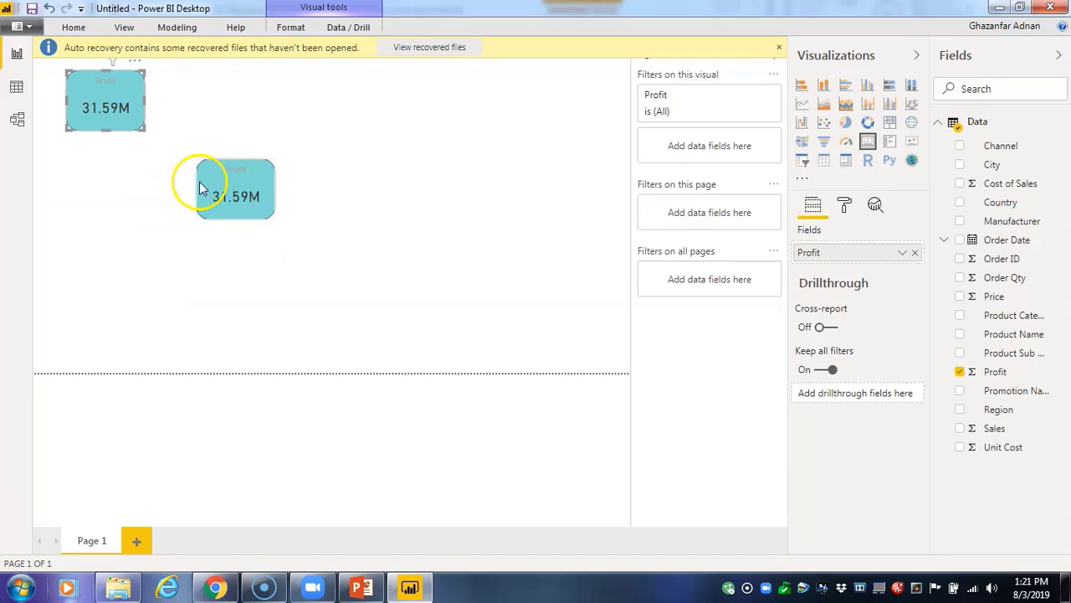
pyautogui.moveTo(248, 193); pyautogui.dragTo(221, 113)
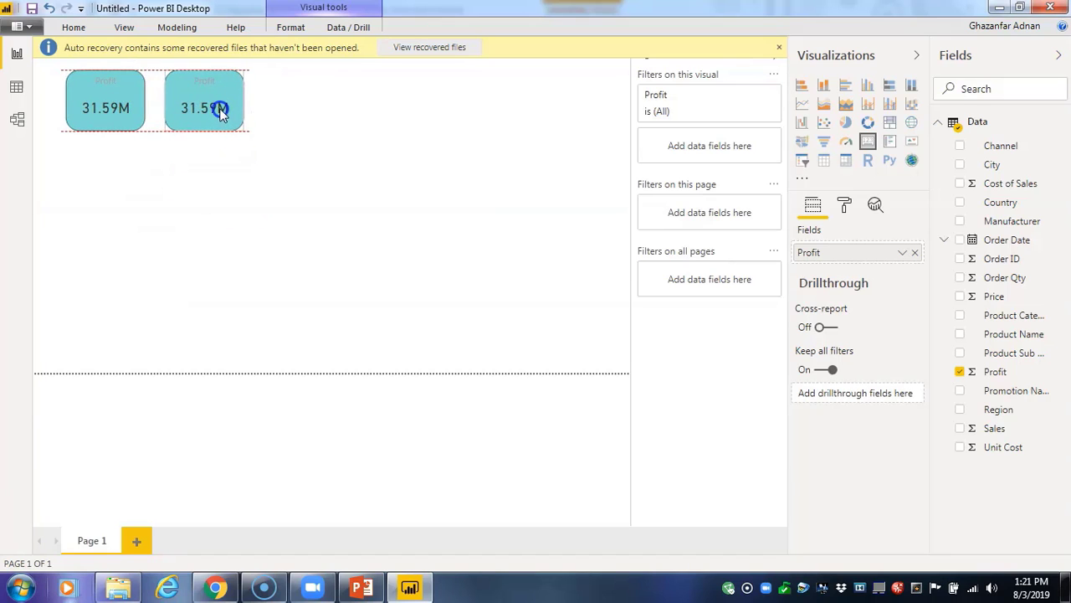
pyautogui.click(212, 225)
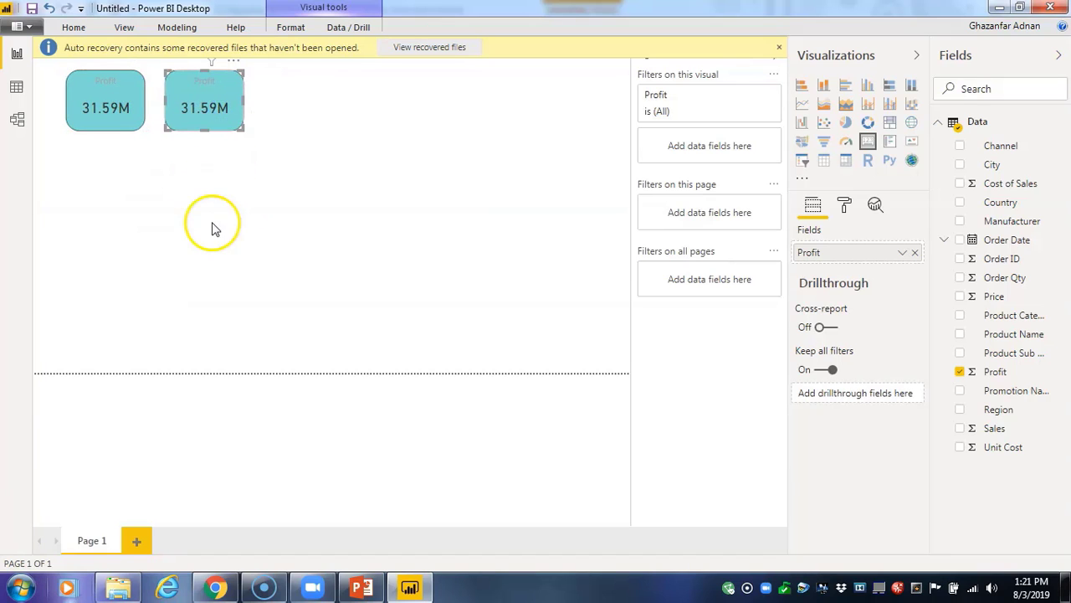
# Replace the Profit field in the second card with Sales and set its title text to Sales.
pyautogui.click(191, 110)
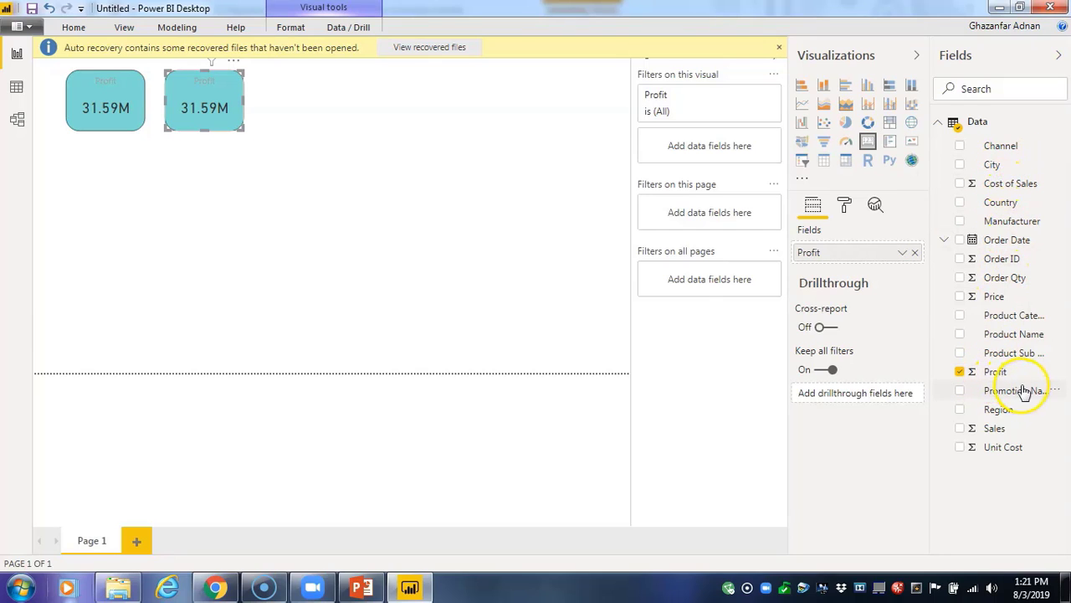
pyautogui.moveTo(1011, 434); pyautogui.dragTo(869, 263)
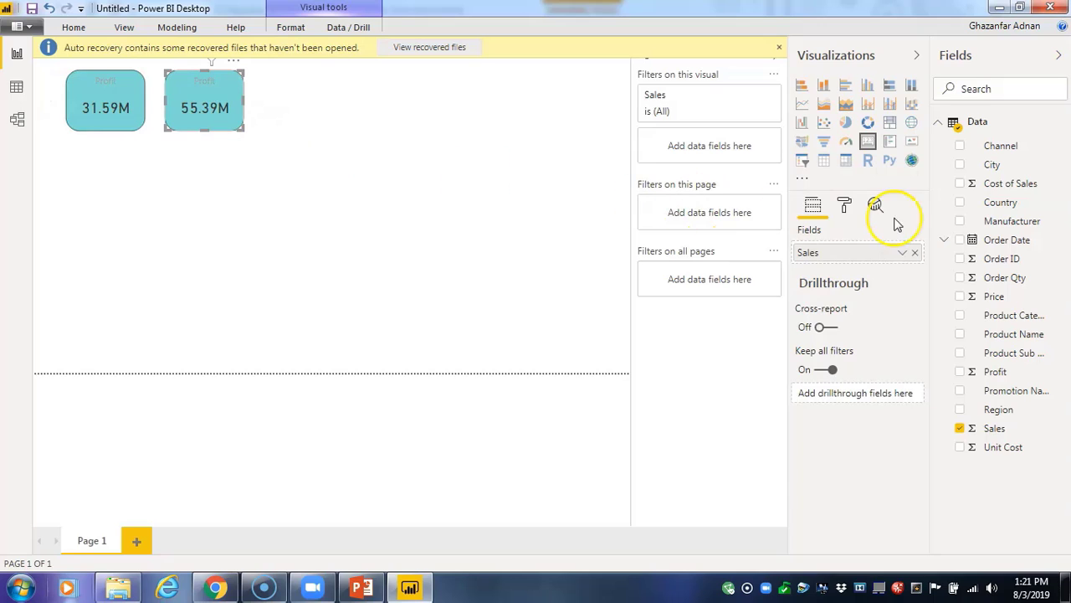
pyautogui.click(841, 211)
pyautogui.click(833, 348)
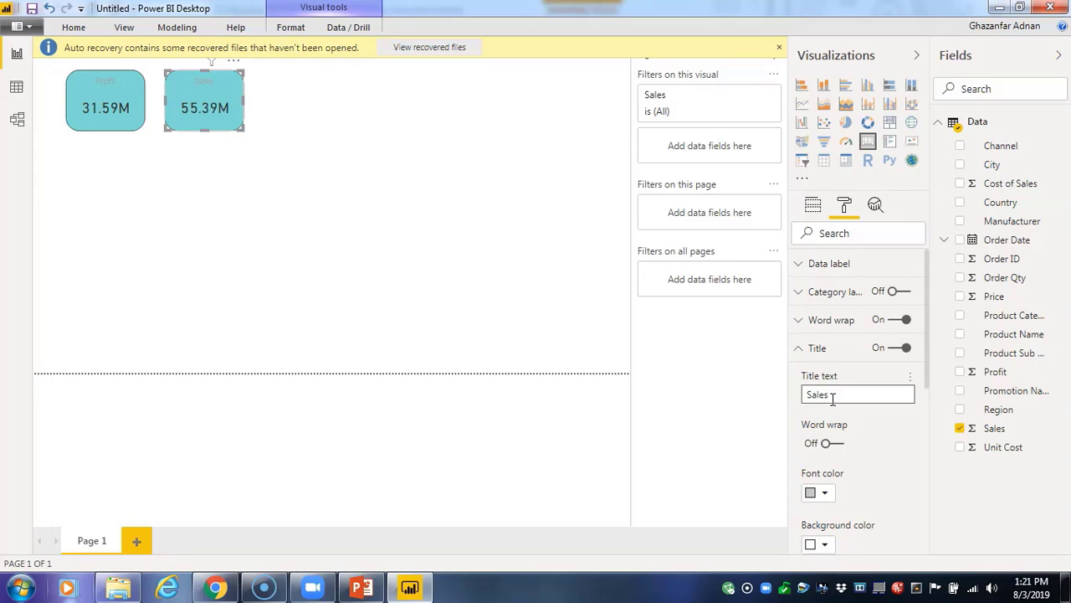
pyautogui.click(292, 256)
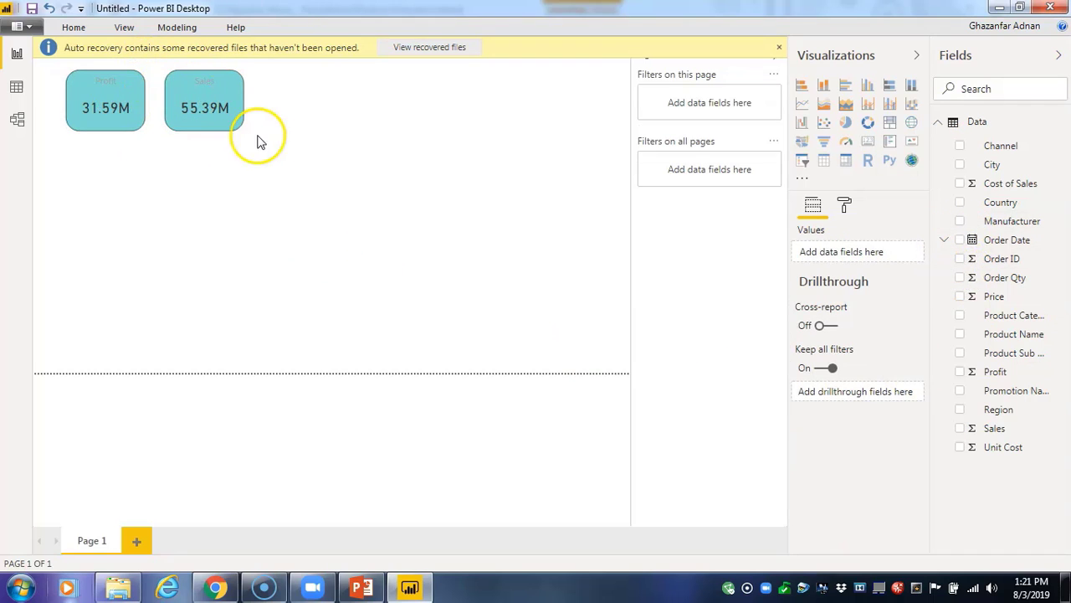
# Duplicate the Sales card and place the copy to its right, level and evenly spaced with the other two cards.
pyautogui.click(228, 93)
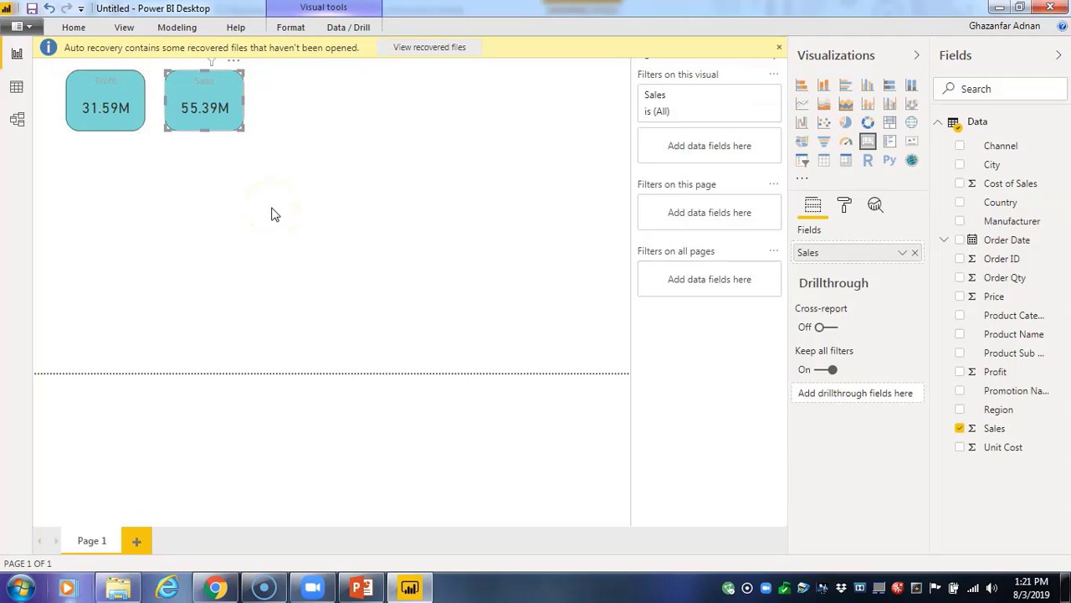
pyautogui.hotkey('ctrl', 'c')
pyautogui.hotkey('ctrl', 'v')
pyautogui.click(70, 99)
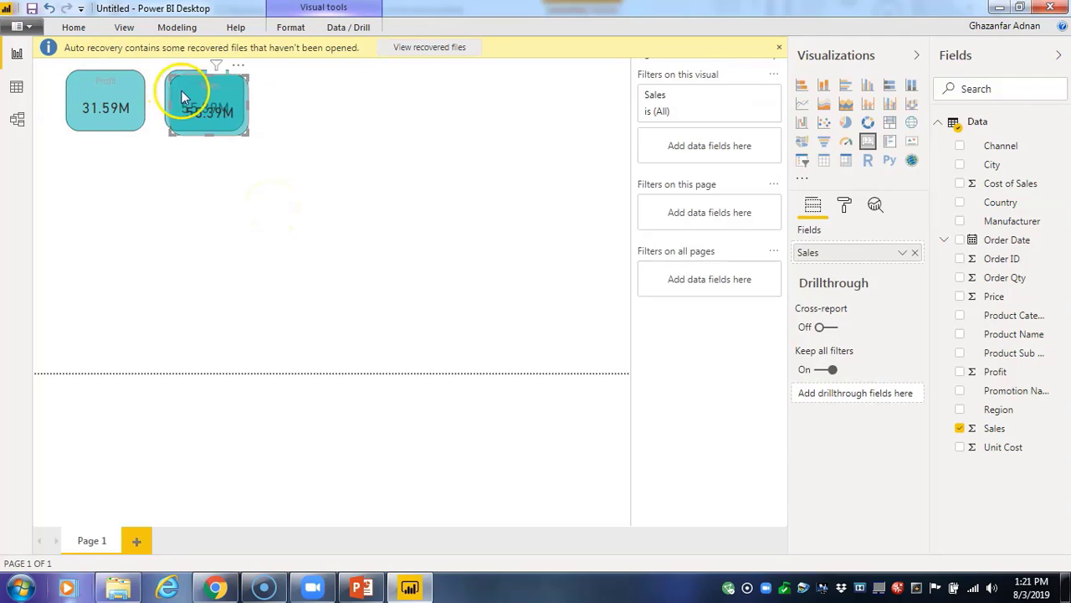
pyautogui.moveTo(186, 98); pyautogui.dragTo(311, 95)
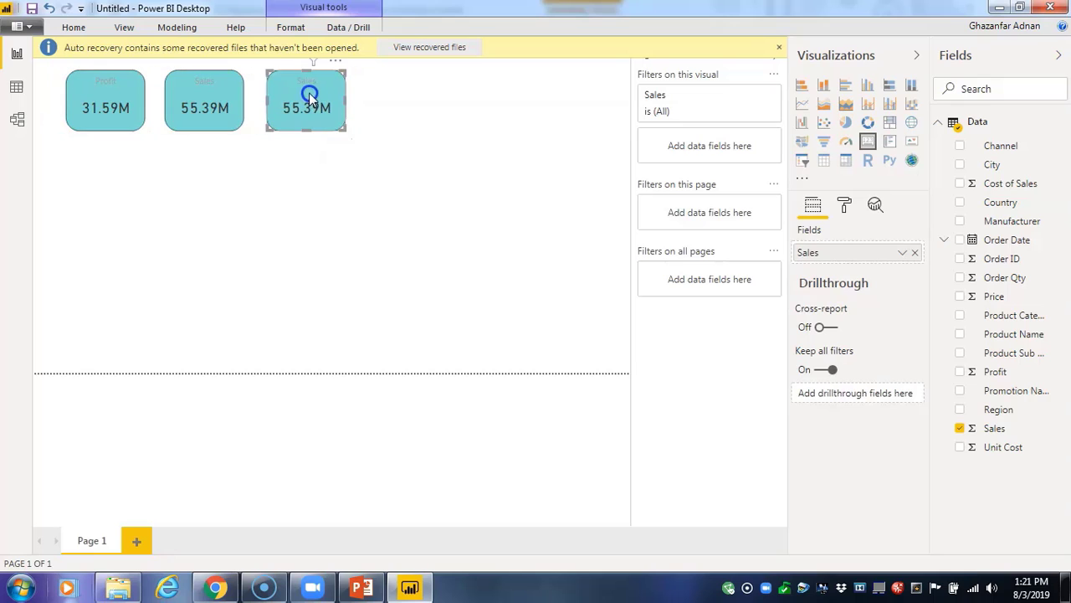
pyautogui.click(333, 167)
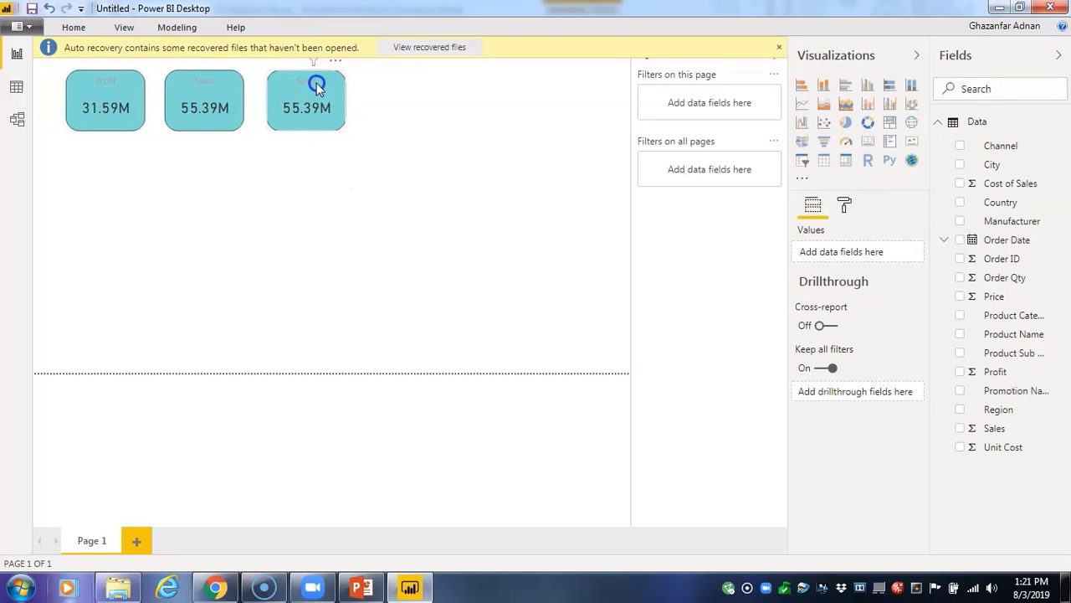
pyautogui.moveTo(316, 86)
pyautogui.mouseDown()
pyautogui.moveTo(318, 106)
pyautogui.moveTo(317, 84)
pyautogui.mouseUp()
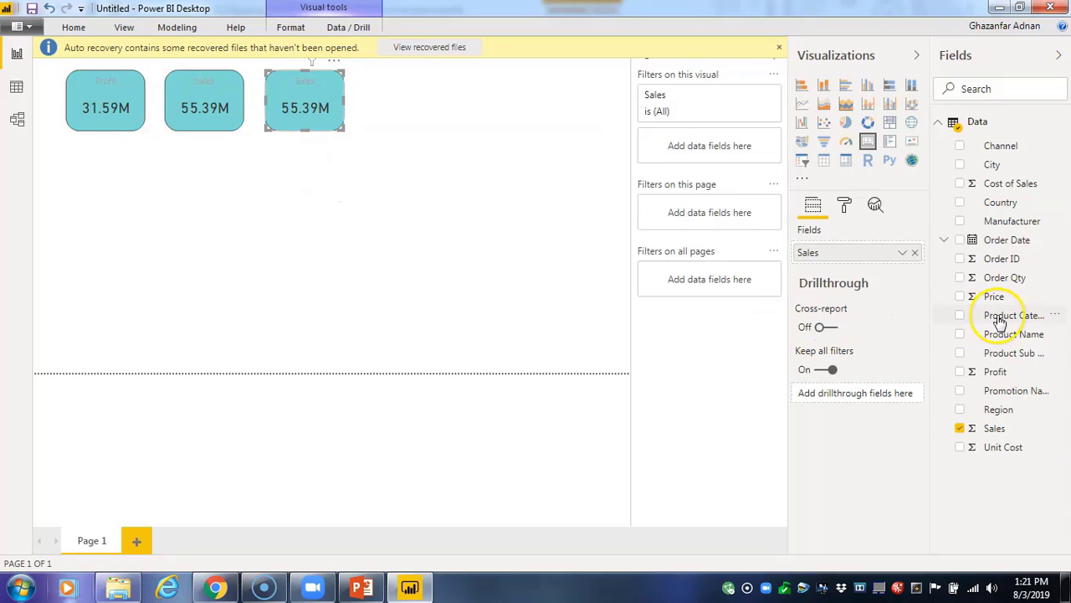
# Replace the Sales field in the third card with Order Qty and set its title text to order quantity.
pyautogui.moveTo(996, 280); pyautogui.dragTo(855, 259)
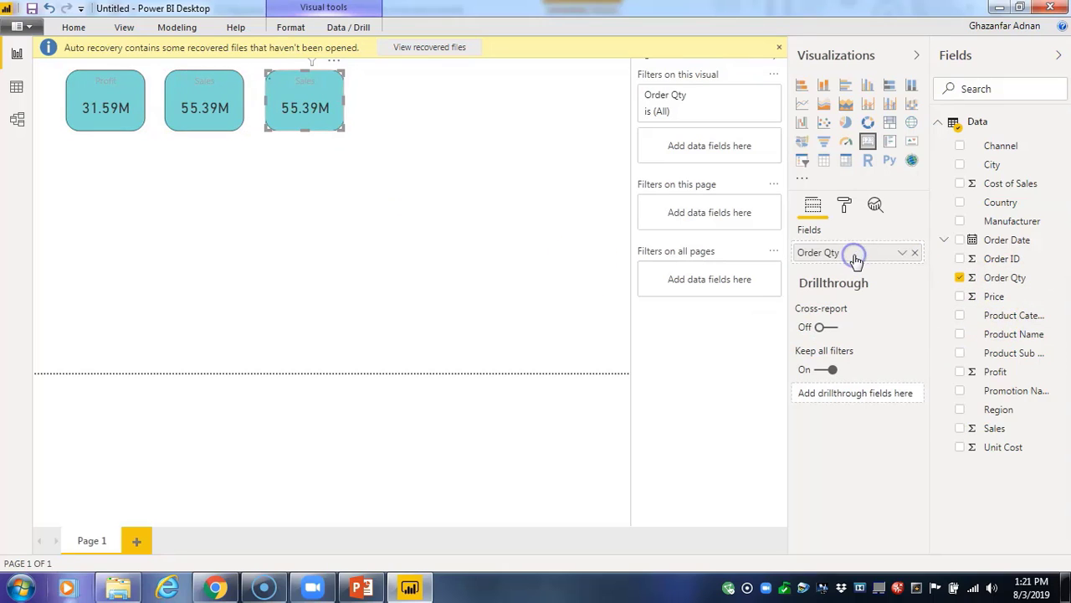
pyautogui.click(845, 206)
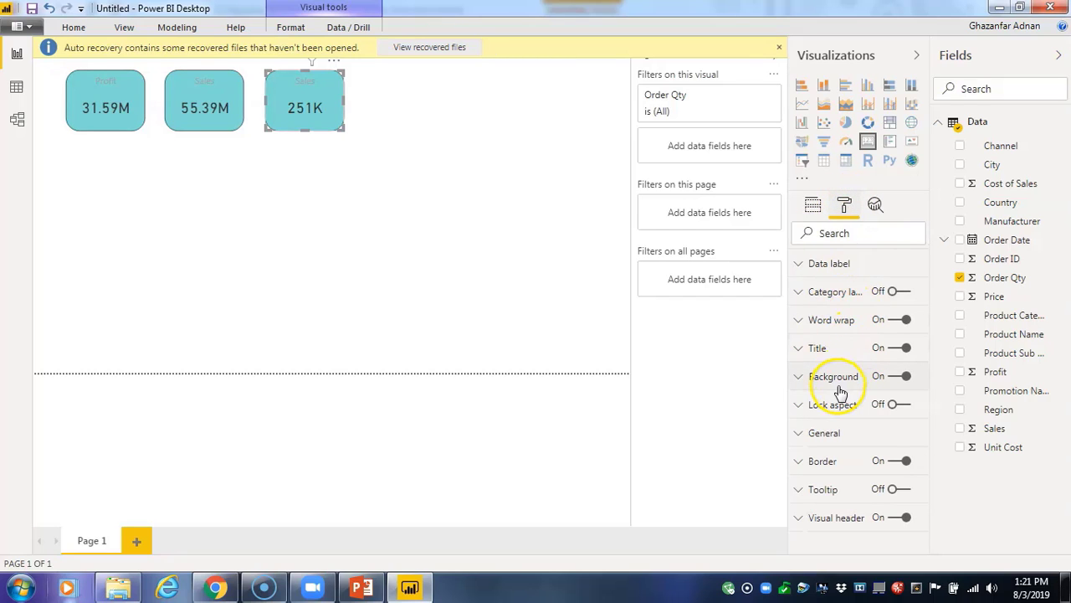
pyautogui.click(835, 347)
pyautogui.click(848, 395)
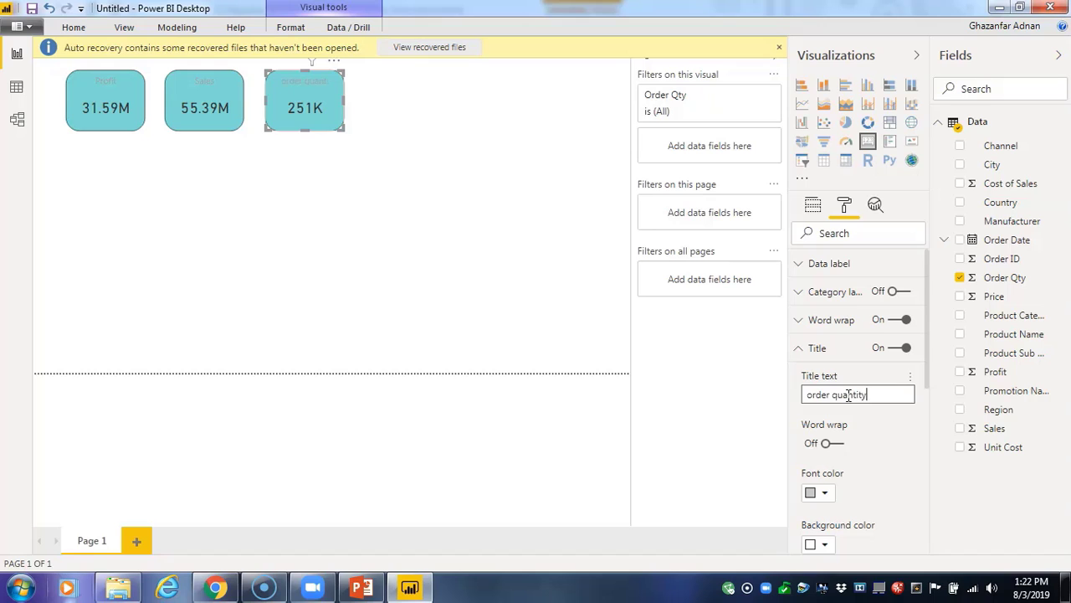
pyautogui.click(401, 224)
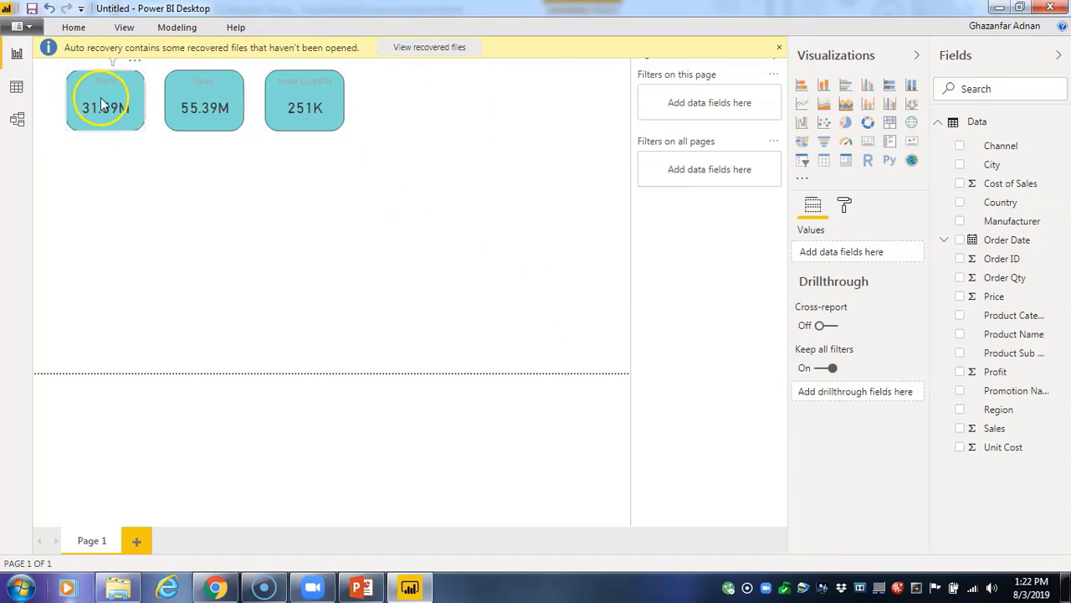
# Move the order quantity and Sales cards below the Profit card, in that order, and align all three cards left.
pyautogui.moveTo(300, 117); pyautogui.dragTo(79, 219)
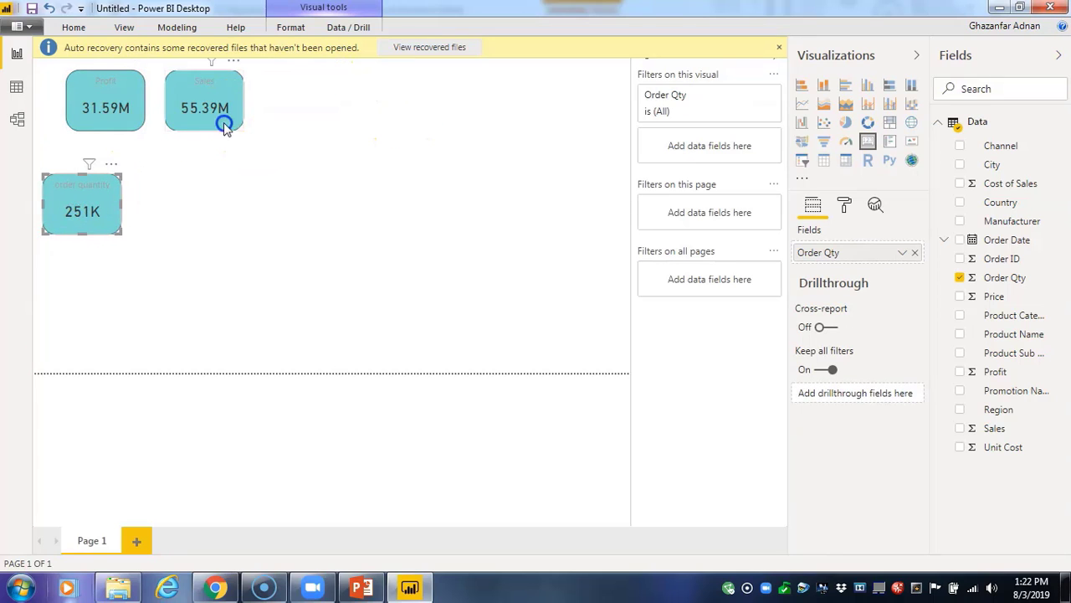
pyautogui.moveTo(225, 122); pyautogui.dragTo(148, 313)
pyautogui.click(128, 98)
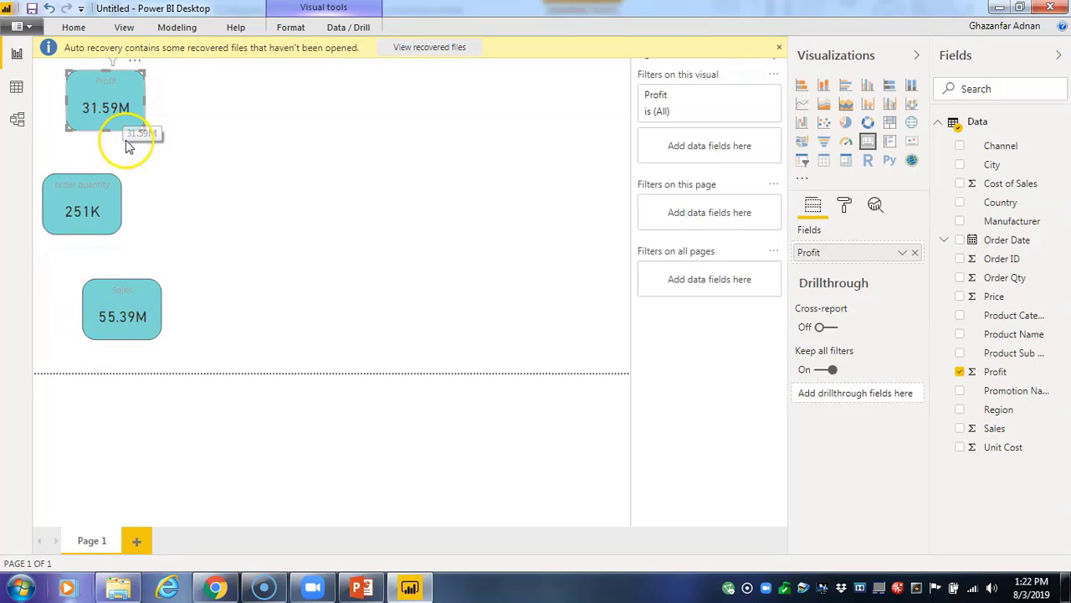
pyautogui.click(108, 209)
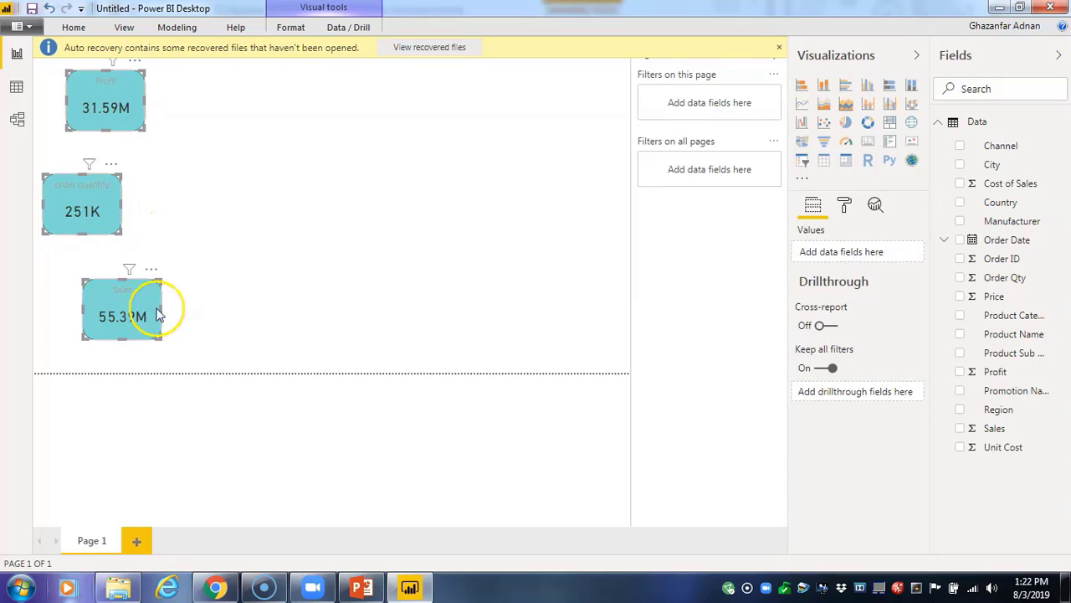
pyautogui.click(292, 28)
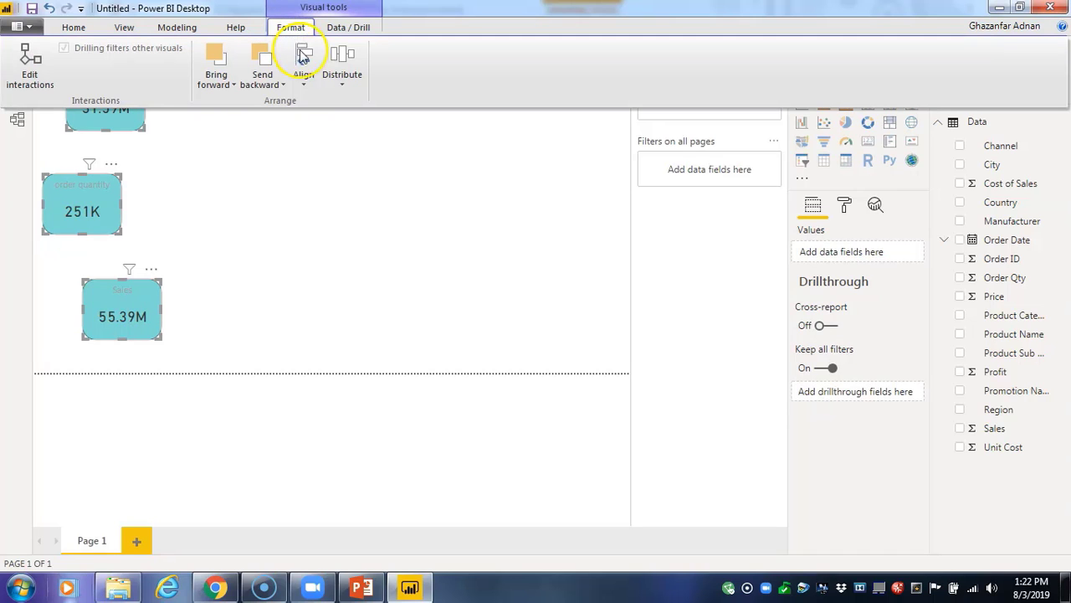
pyautogui.click(304, 80)
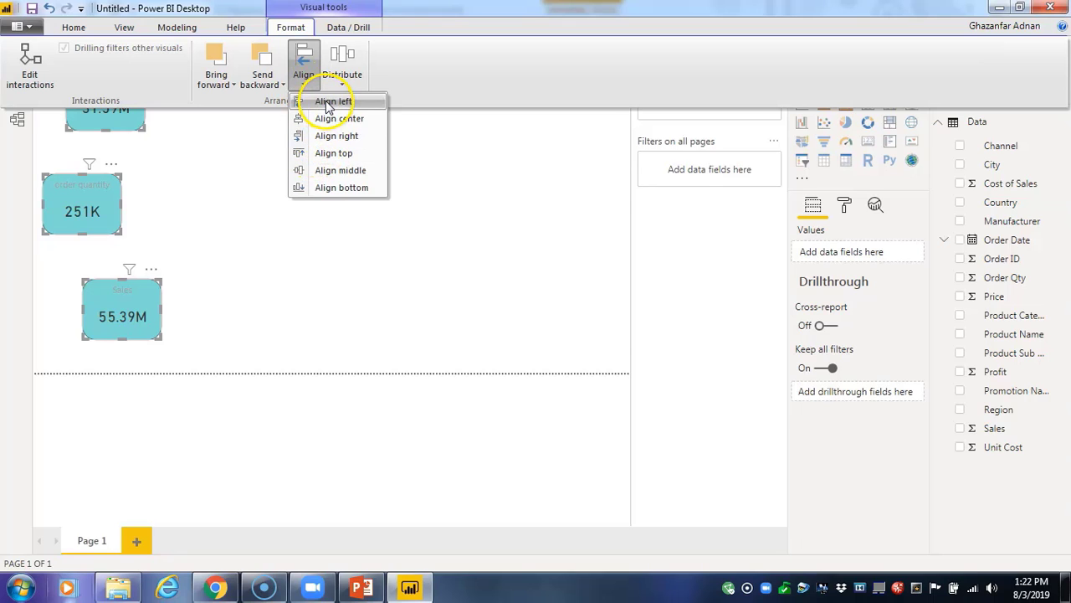
pyautogui.click(326, 103)
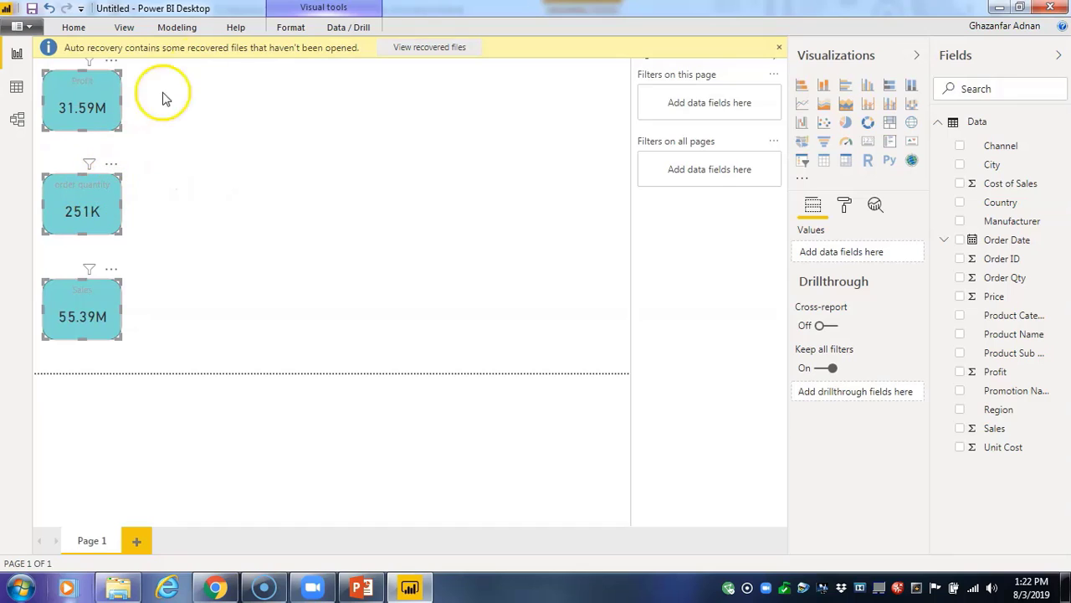
# Distribute the three selected cards vertically.
pyautogui.click(295, 27)
pyautogui.click(345, 75)
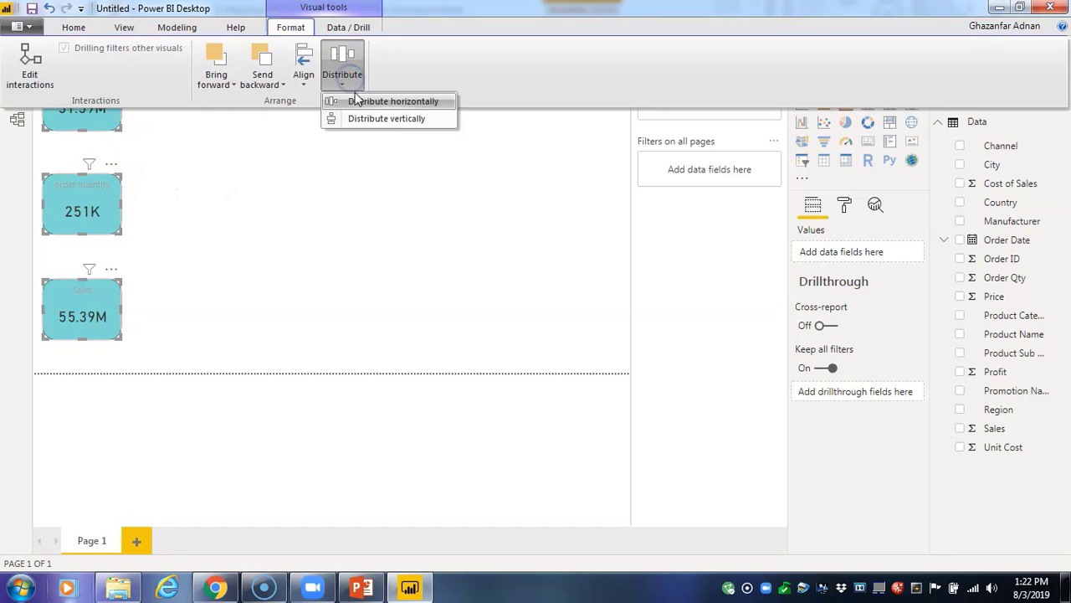
pyautogui.click(367, 118)
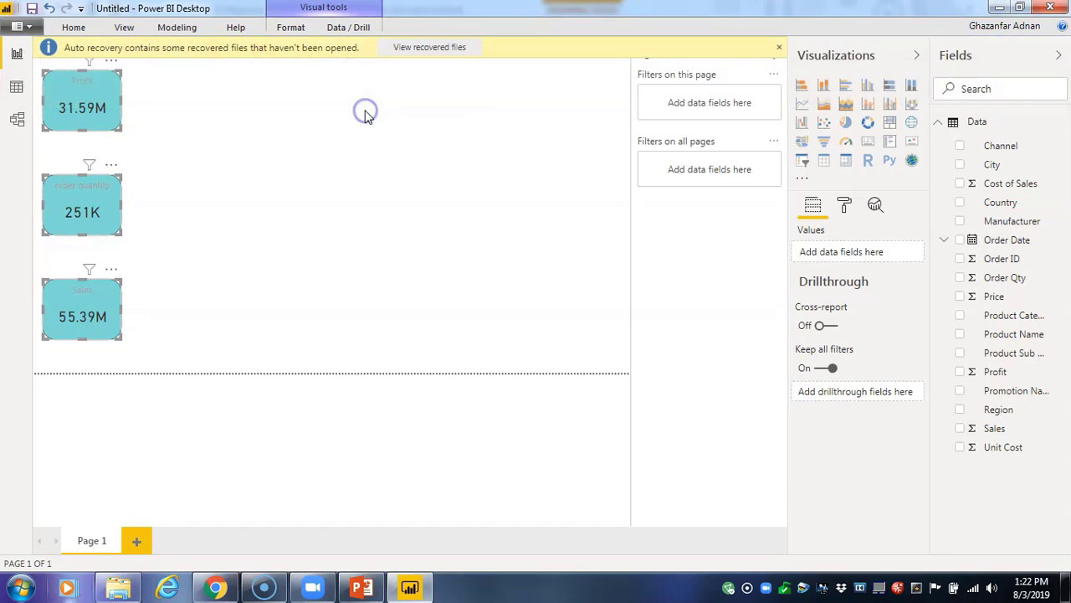
# Insert a rectangle shape on the report page.
pyautogui.click(203, 183)
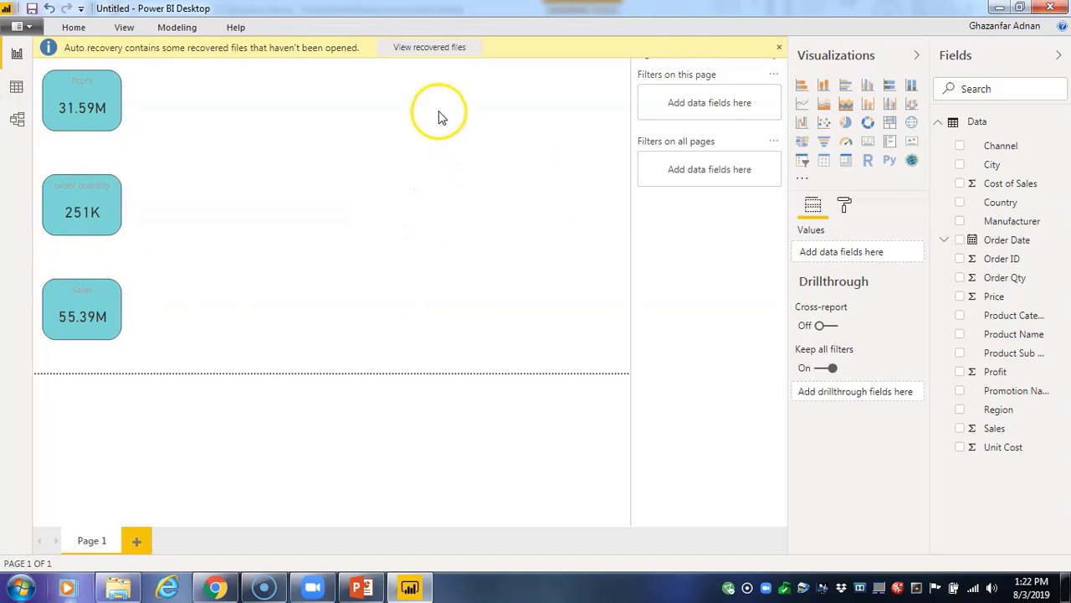
pyautogui.click(85, 28)
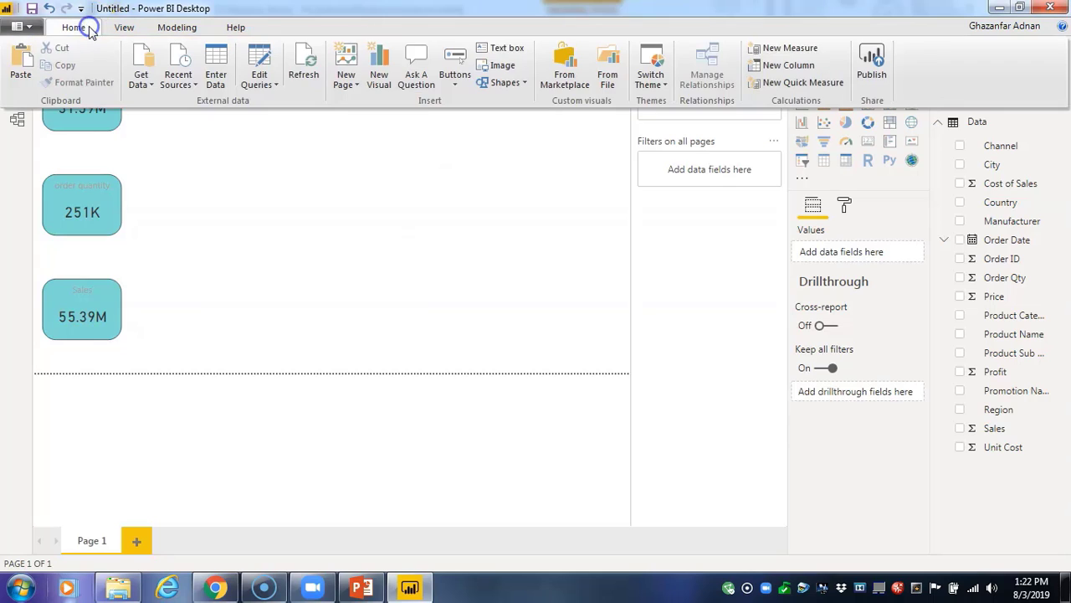
pyautogui.click(512, 84)
pyautogui.click(490, 125)
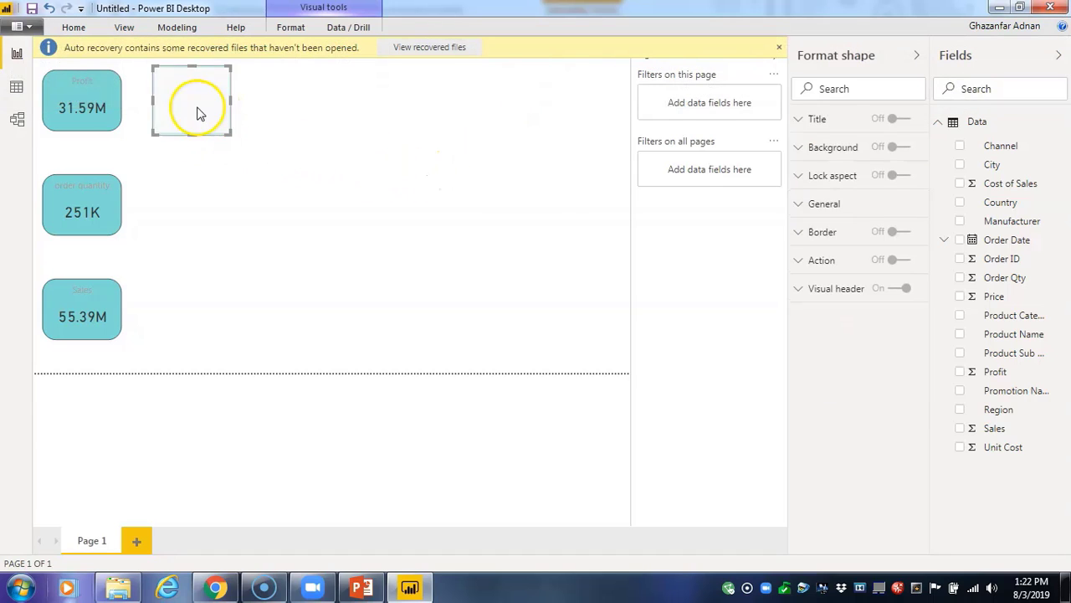
# Enlarge the rectangle into a tall panel and place it over the column of three cards, covering them all.
pyautogui.moveTo(227, 130); pyautogui.dragTo(293, 349)
pyautogui.click(234, 185)
pyautogui.moveTo(234, 185); pyautogui.dragTo(127, 189)
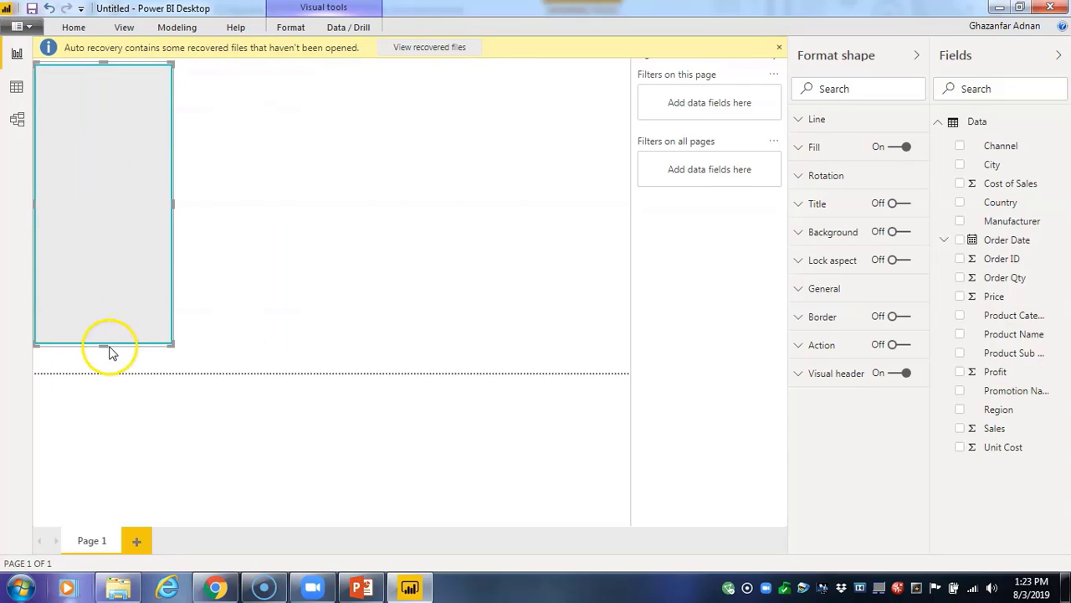
pyautogui.moveTo(106, 345); pyautogui.dragTo(104, 351)
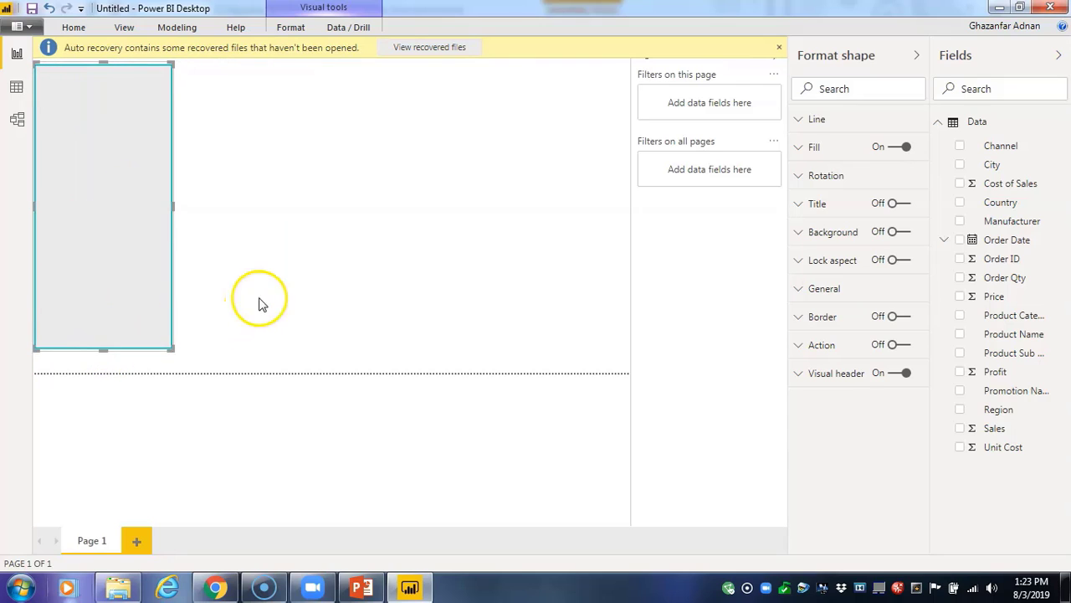
pyautogui.moveTo(172, 210); pyautogui.dragTo(162, 212)
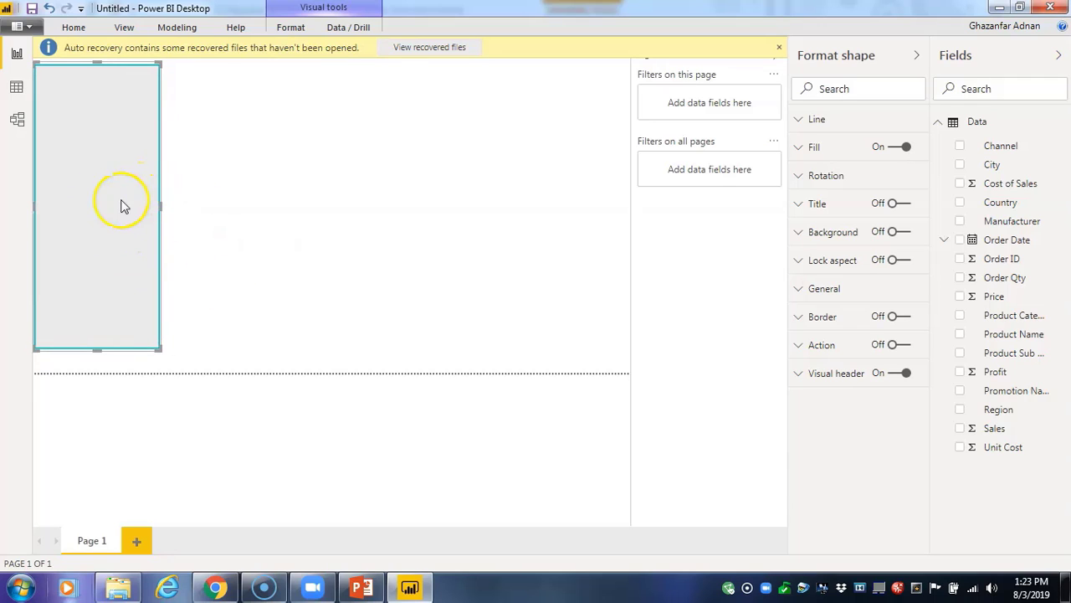
# Send the rectangle to the back, behind the Profit, order quantity and Sales cards.
pyautogui.click(291, 27)
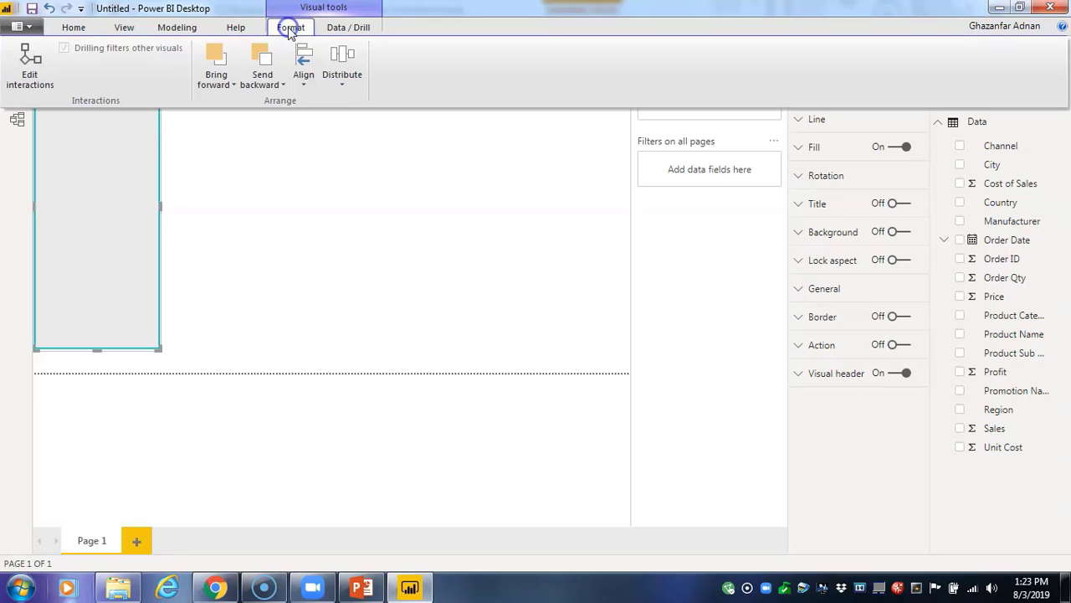
pyautogui.click(263, 64)
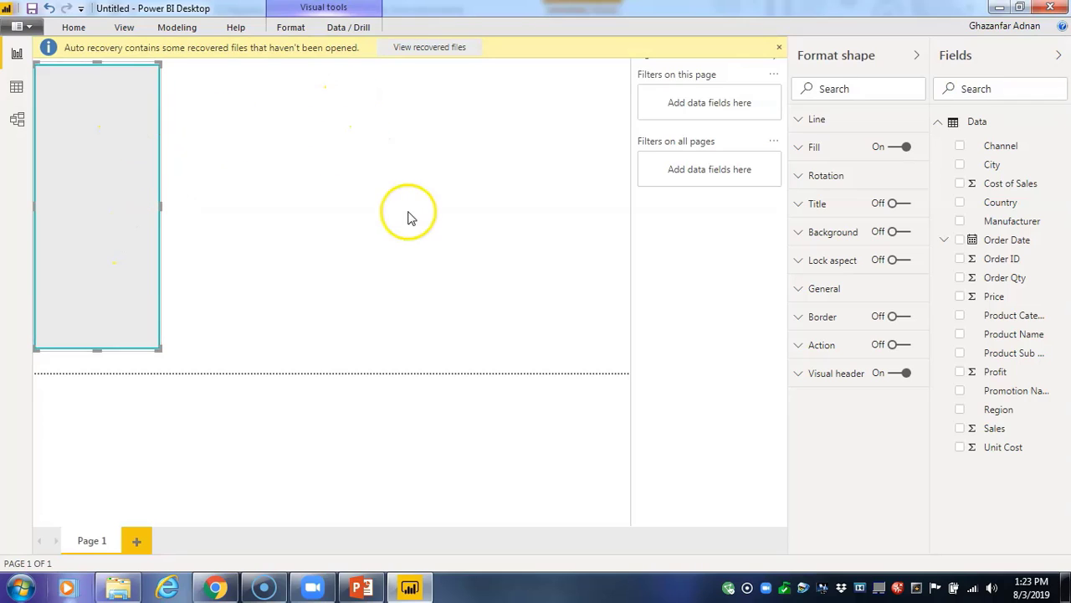
pyautogui.click(298, 189)
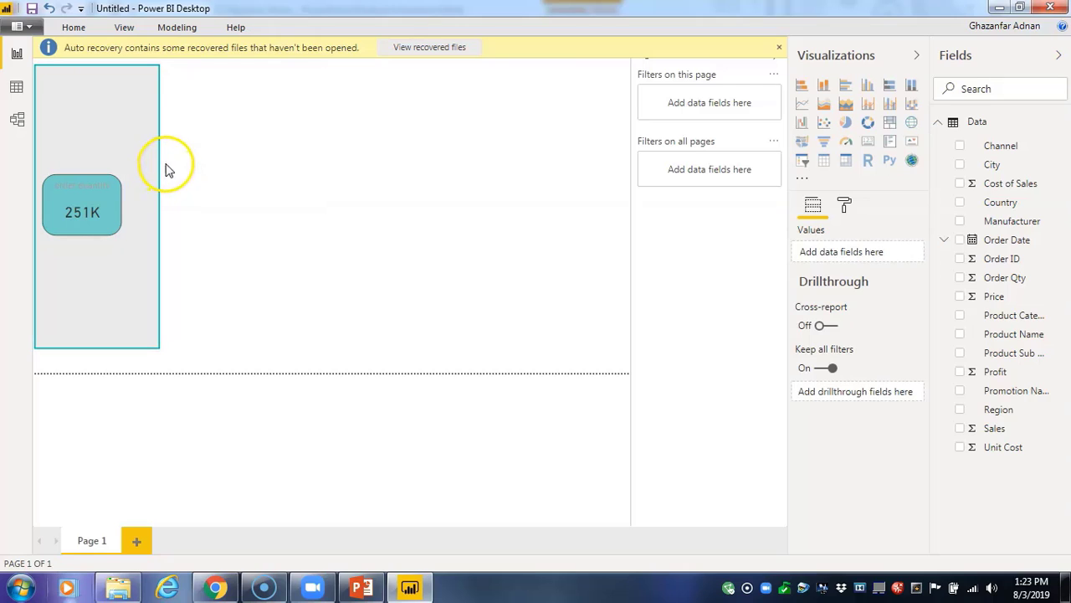
pyautogui.click(115, 146)
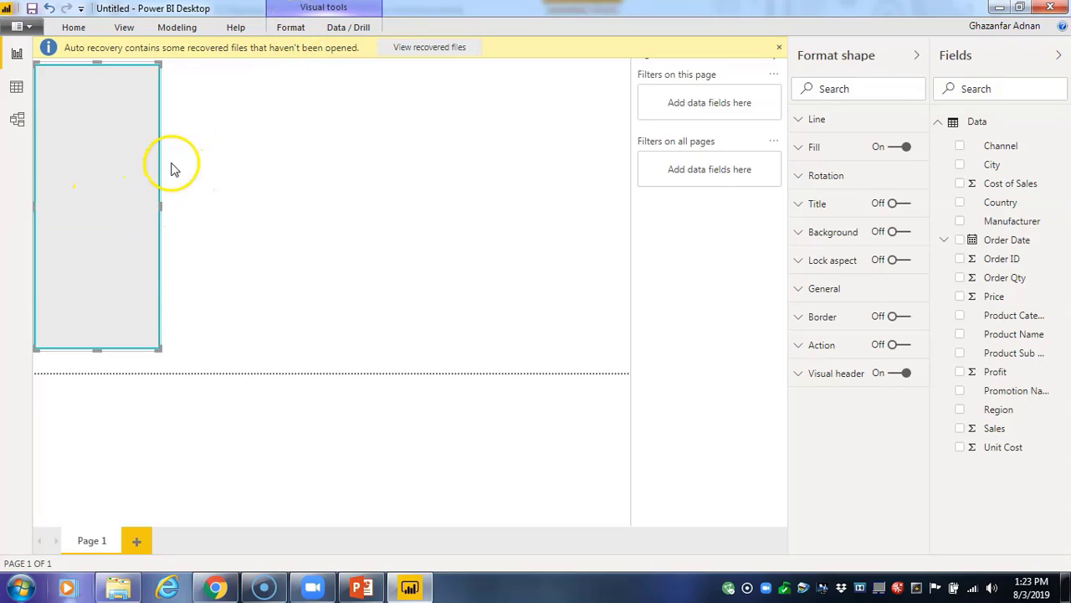
pyautogui.click(290, 26)
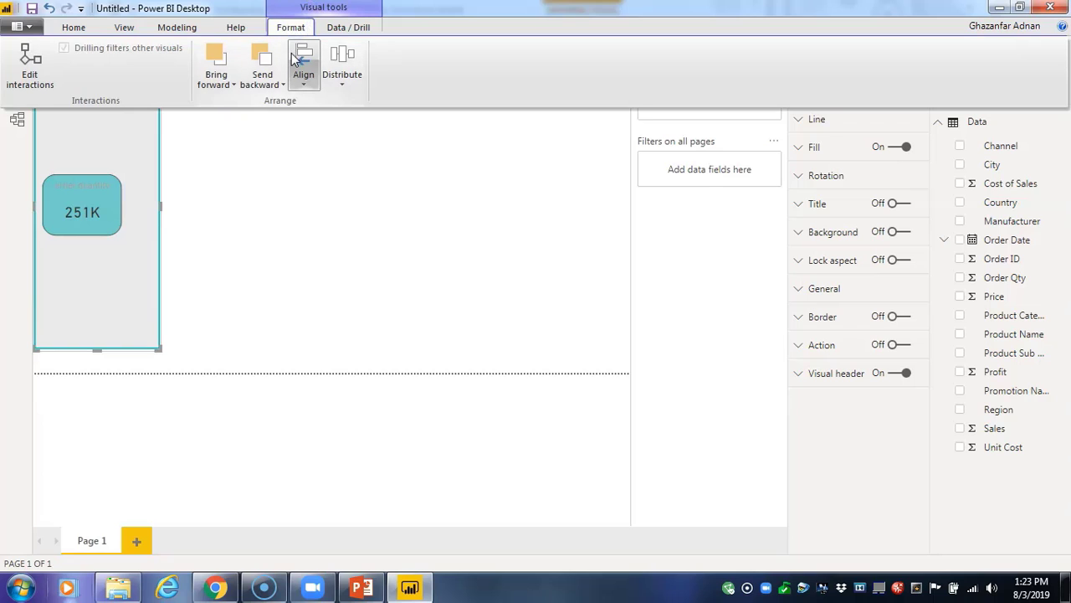
pyautogui.click(256, 83)
pyautogui.click(281, 120)
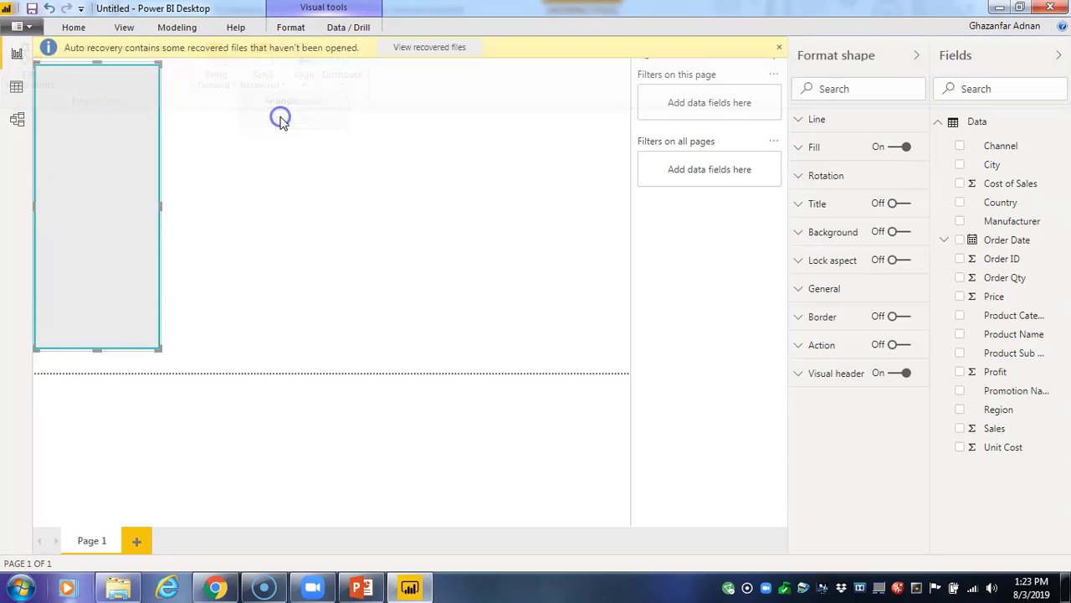
pyautogui.click(247, 154)
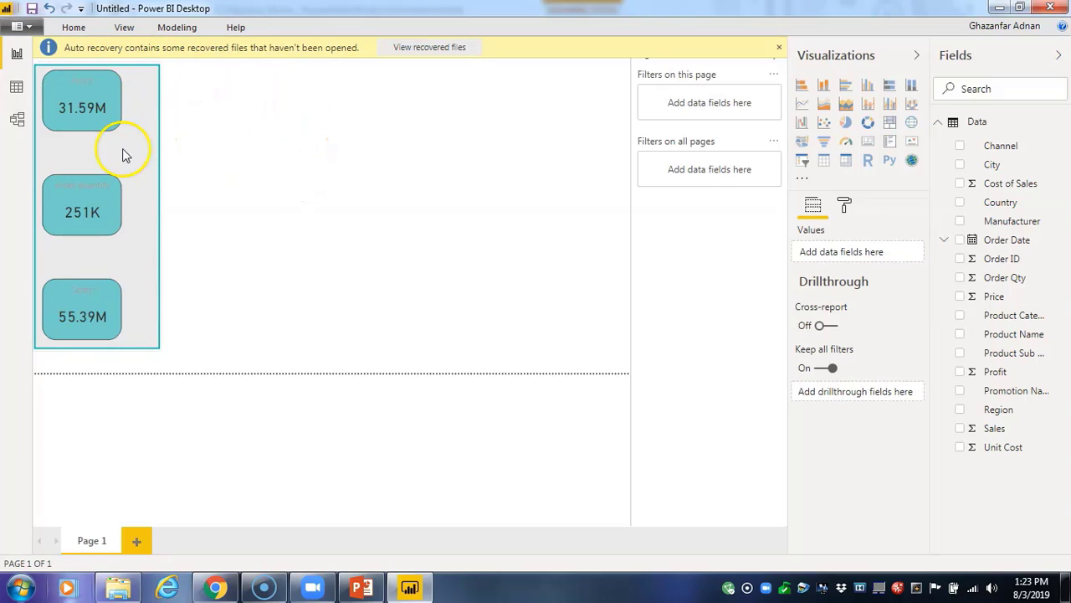
# Narrow the background rectangle to fit closely around the cards and remove its outline by reducing the line weight to 0 pt.
pyautogui.click(157, 167)
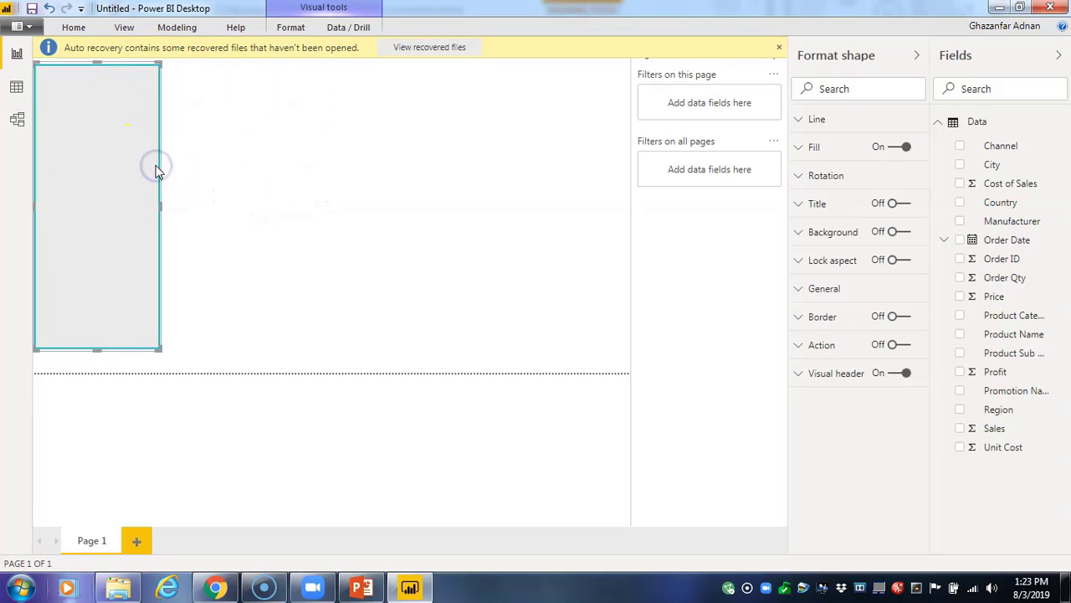
pyautogui.moveTo(149, 204); pyautogui.dragTo(135, 201)
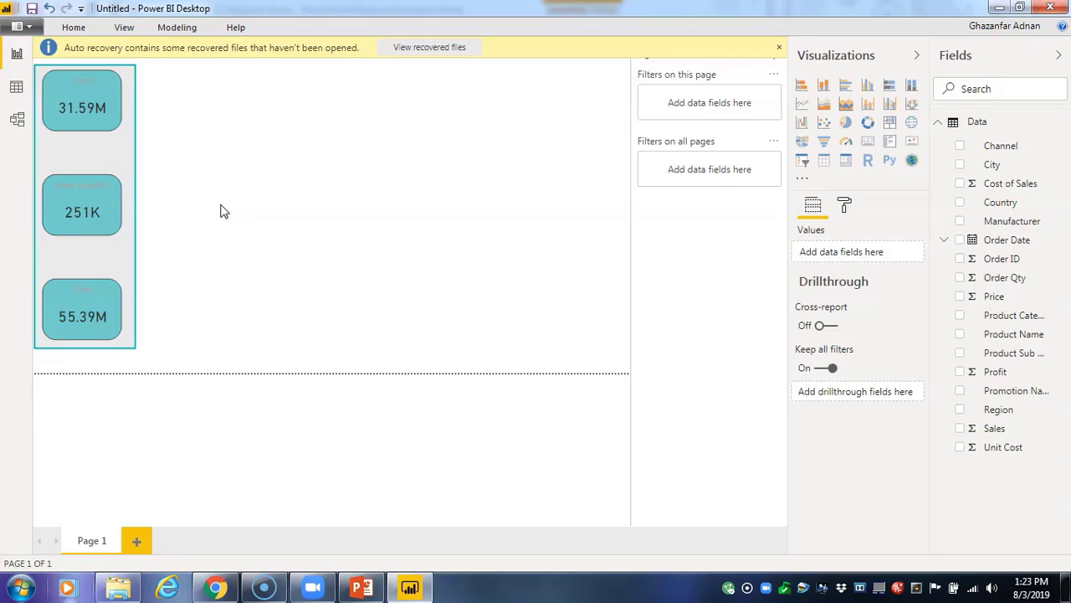
pyautogui.click(137, 160)
pyautogui.click(756, 237)
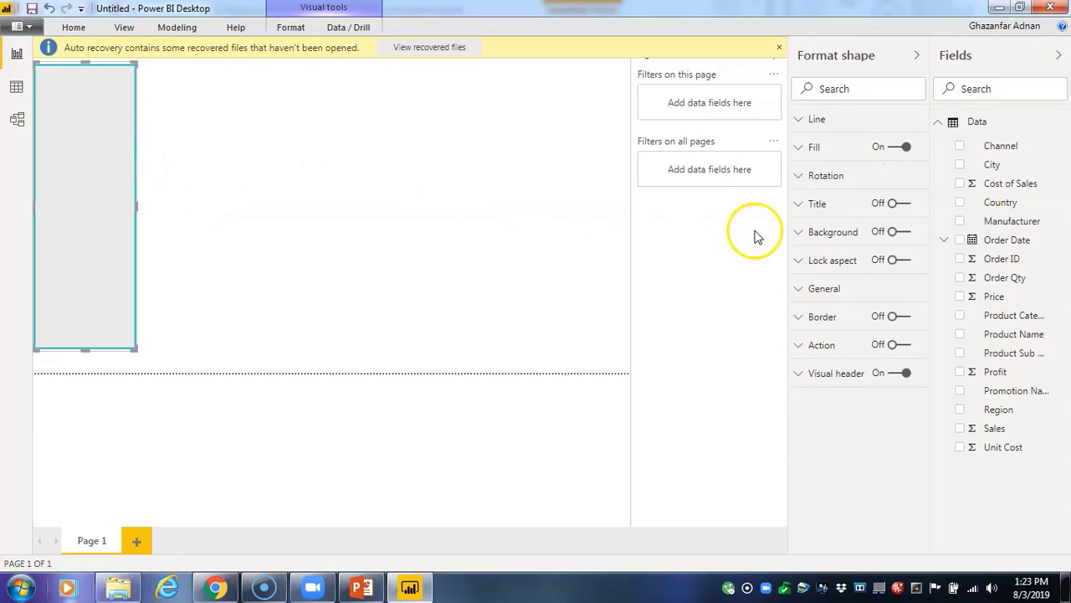
pyautogui.click(817, 119)
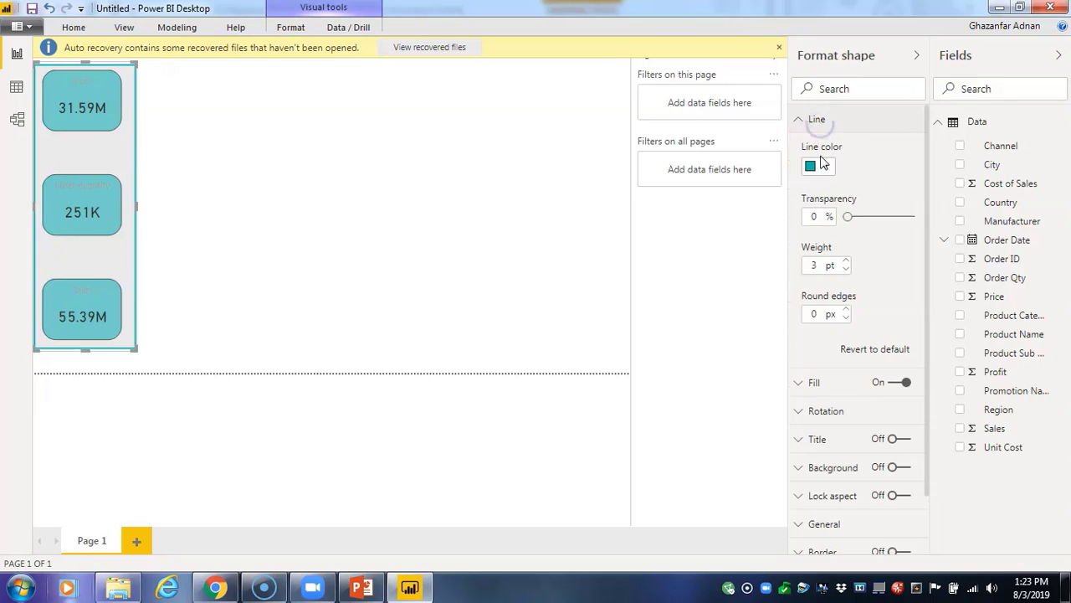
pyautogui.click(846, 269)
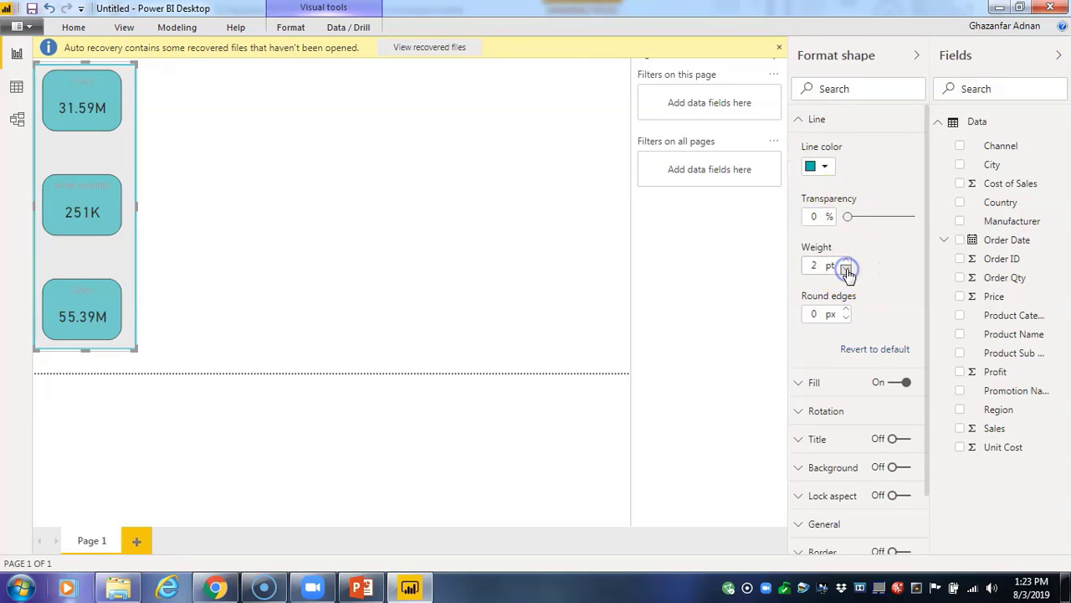
pyautogui.click(846, 269)
pyautogui.click(846, 269)
pyautogui.click(495, 208)
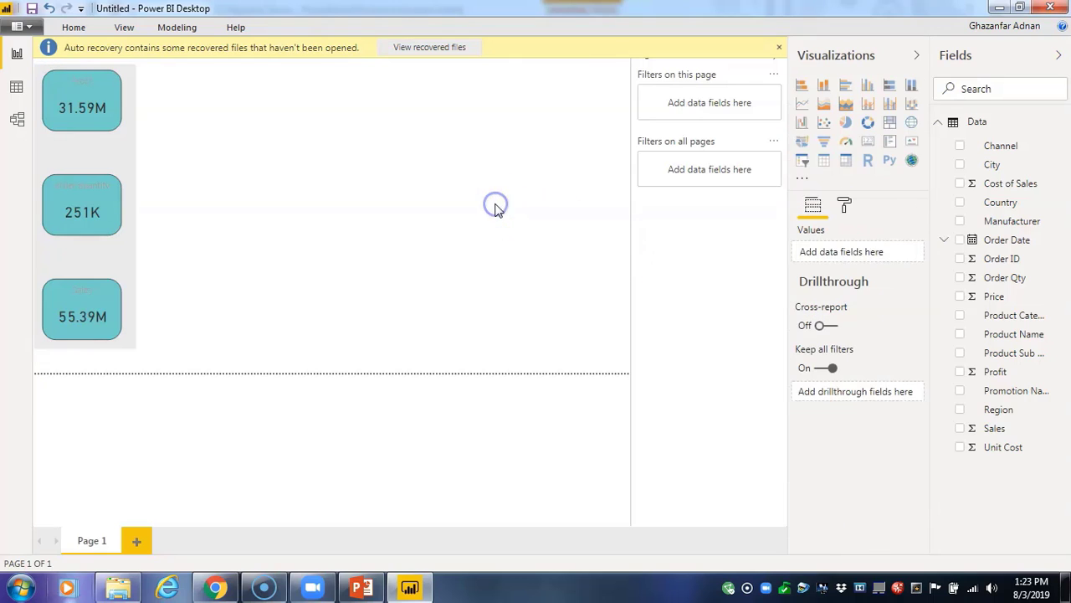